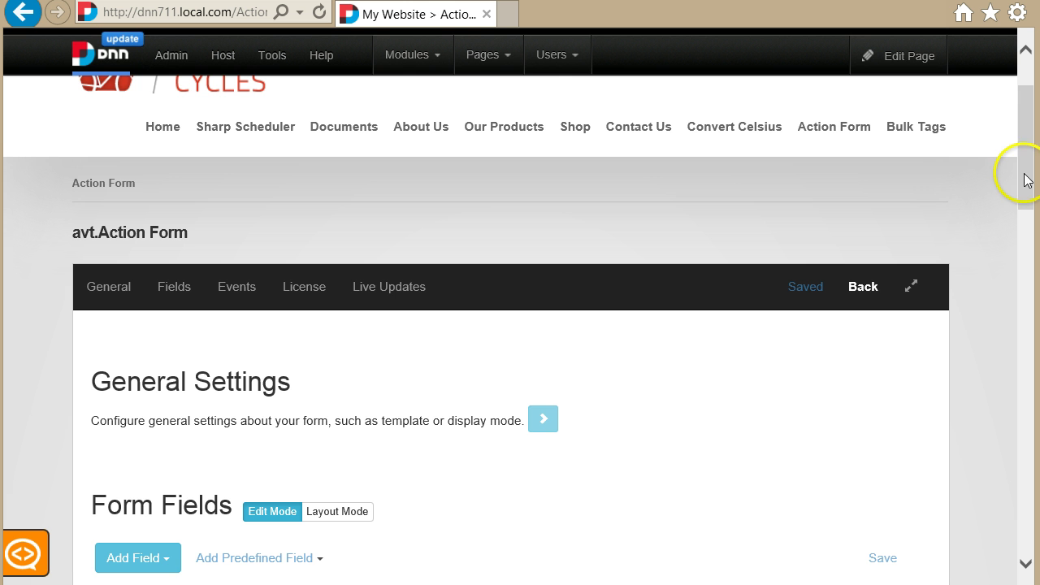
Add a Small Text field to the form's fields.
left_click_drag(1026, 181, 1024, 352)
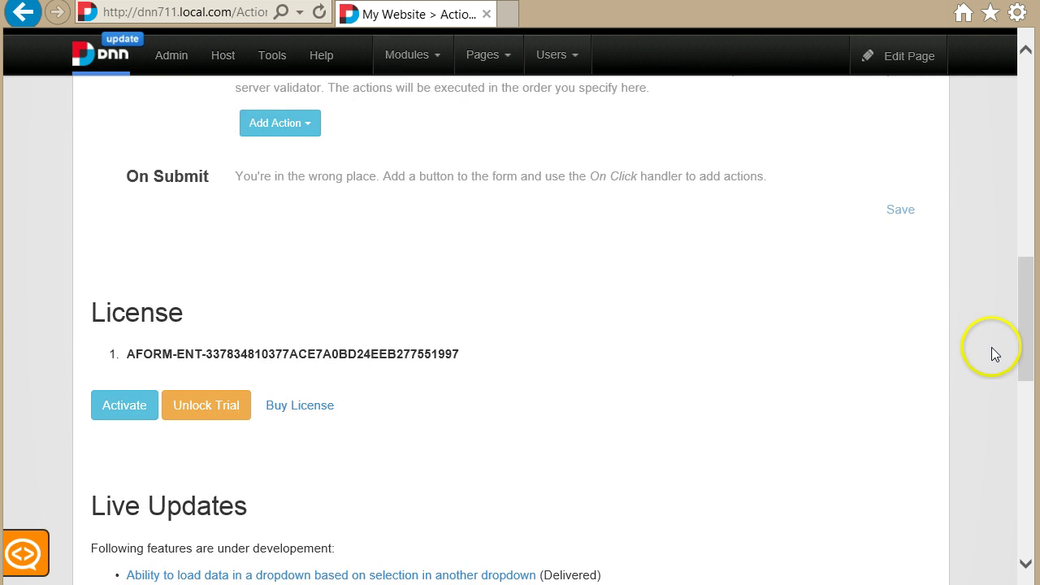
scroll(968, 350, "up", 5)
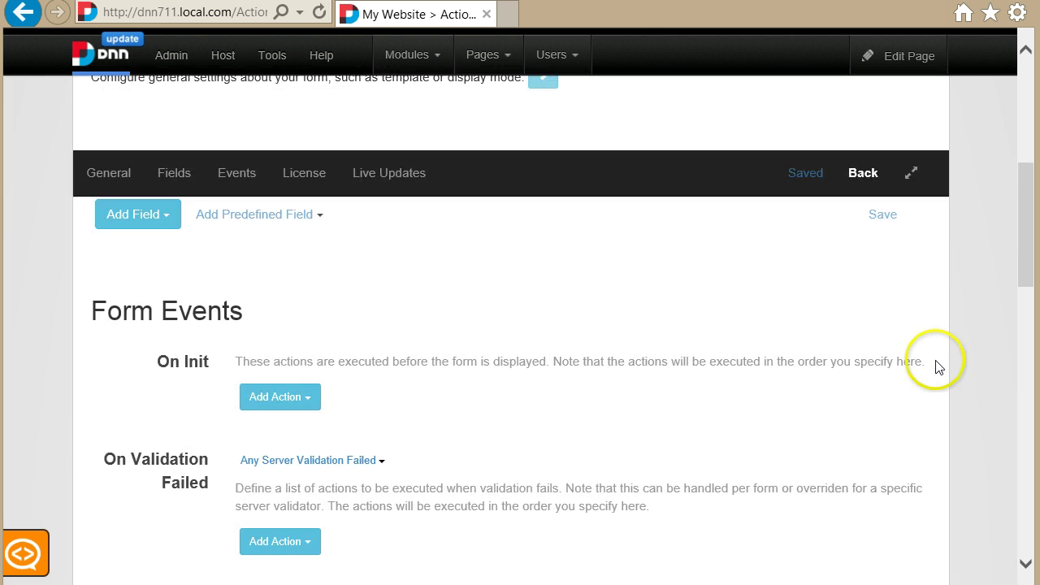
scroll(935, 366, "up", 3)
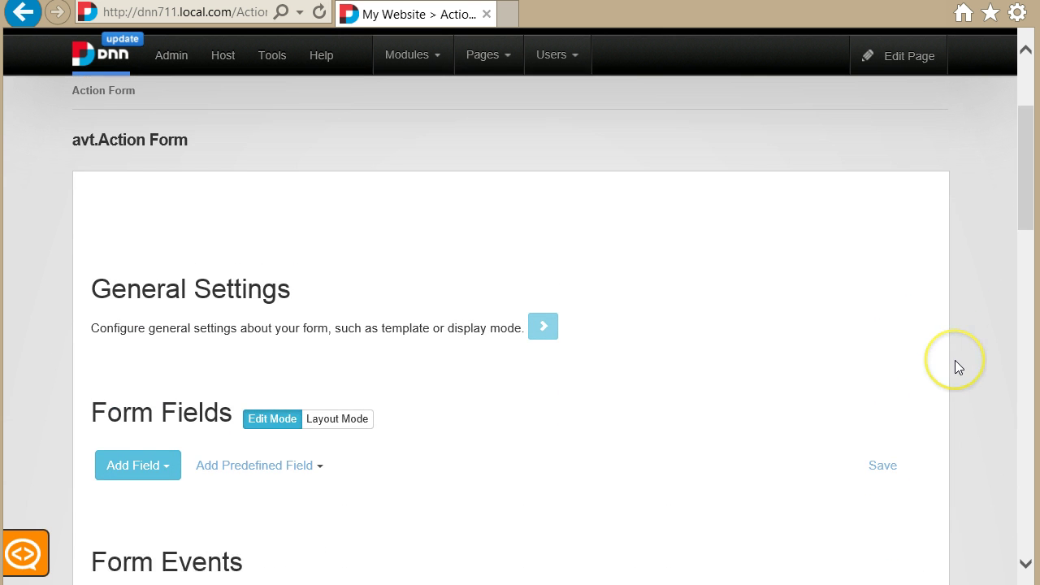
scroll(955, 360, "down", 1)
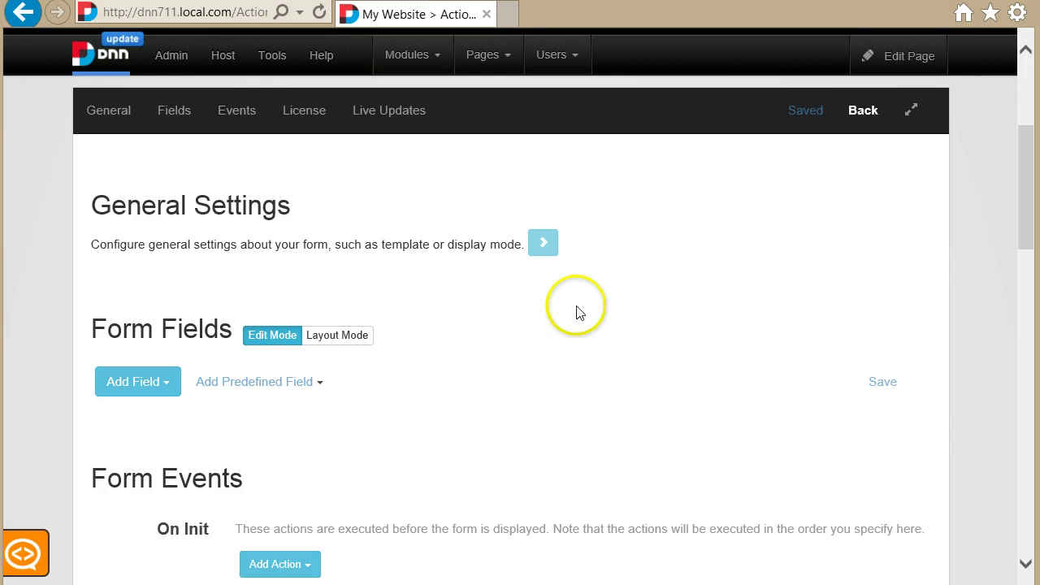
left_click(126, 405)
scroll(139, 413, "down", 3)
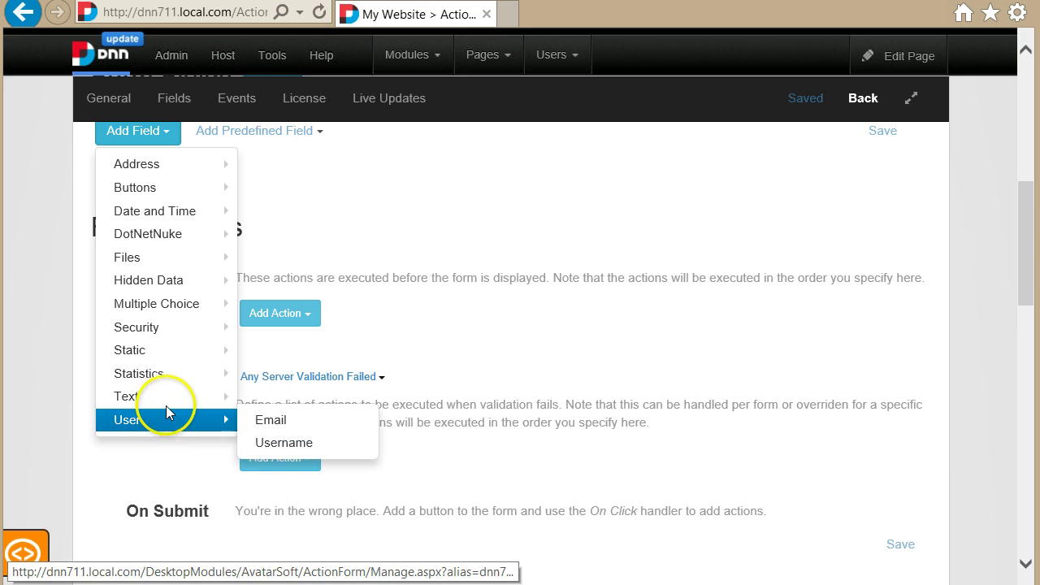
mouse_move(162, 394)
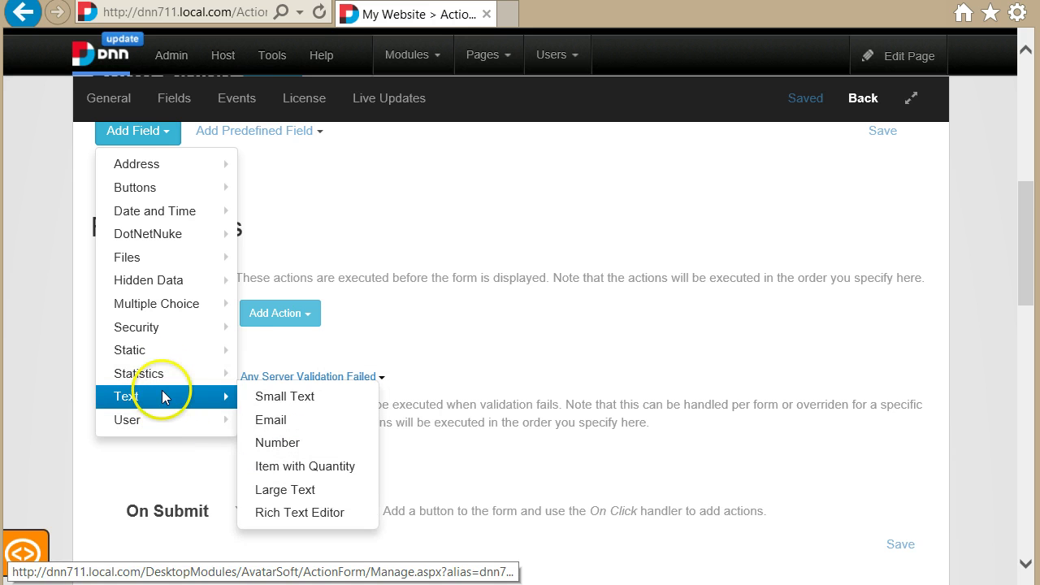
left_click(292, 398)
Review the Bind Expressions settings of the new text field, especially the Show option, and collapse the field.
scroll(343, 399, "down", 6)
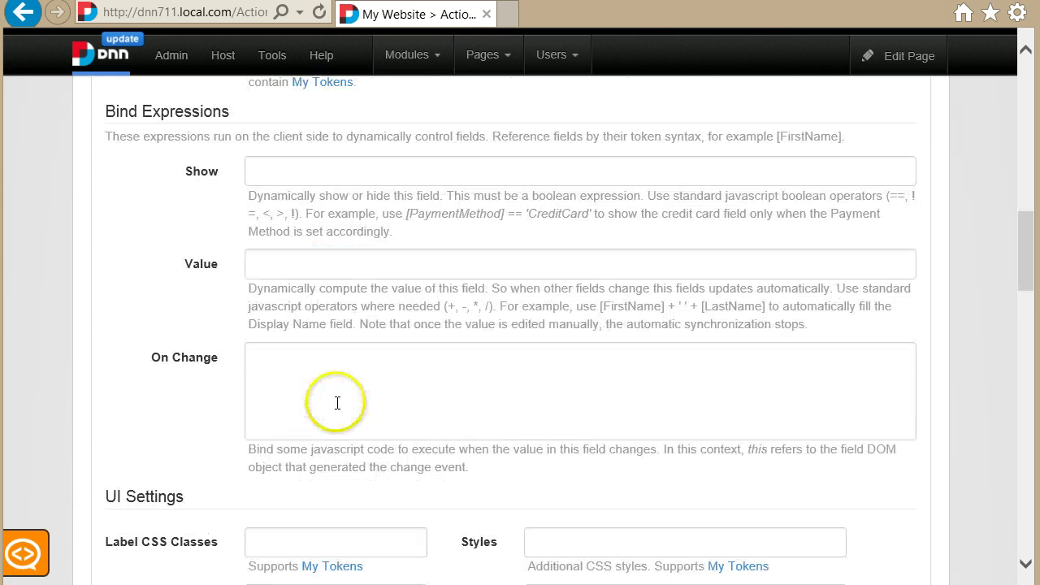
scroll(285, 349, "up", 1)
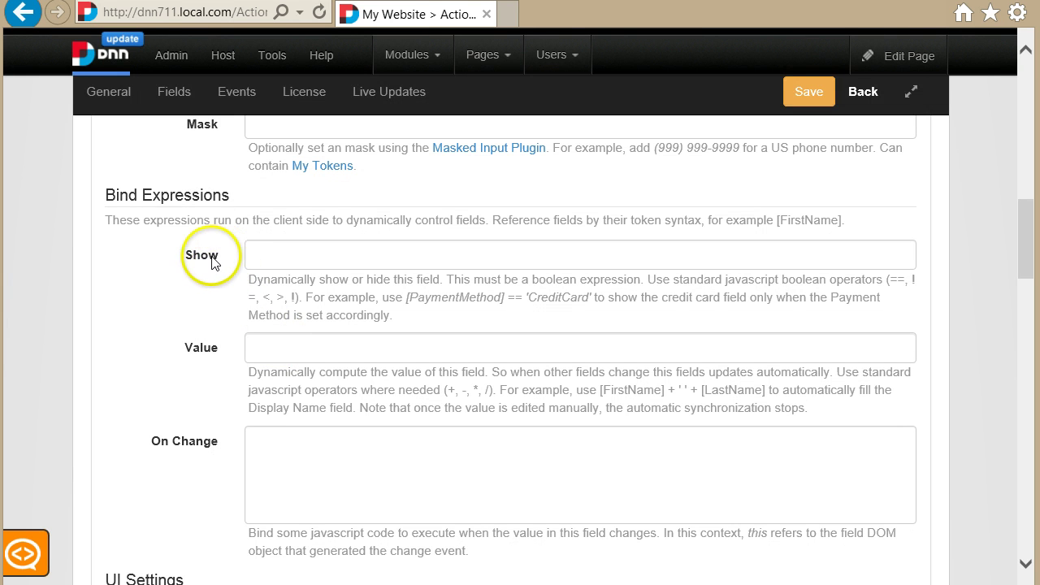
double_click(190, 260)
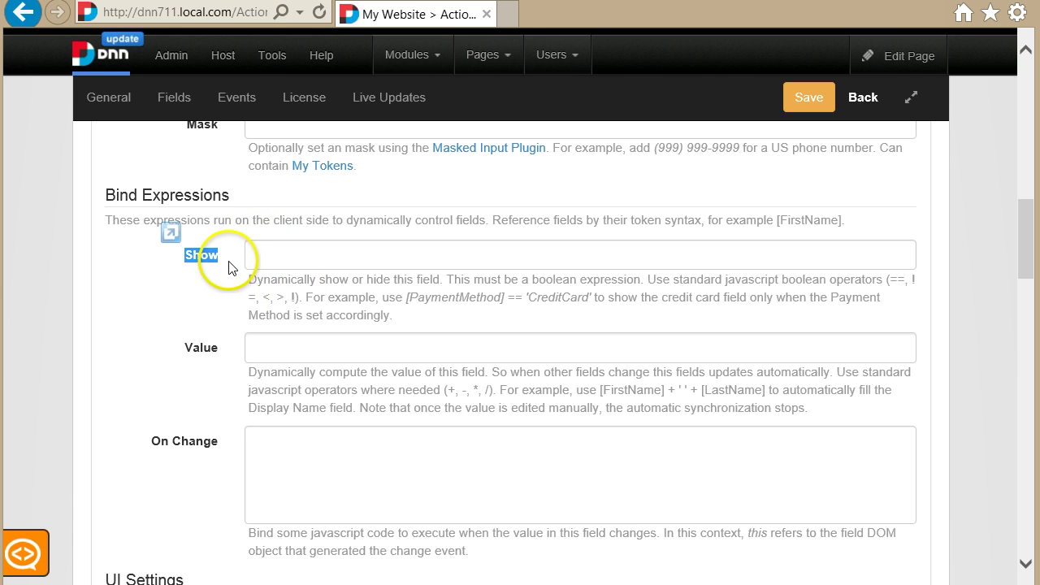
left_click(256, 284)
scroll(258, 294, "up", 4)
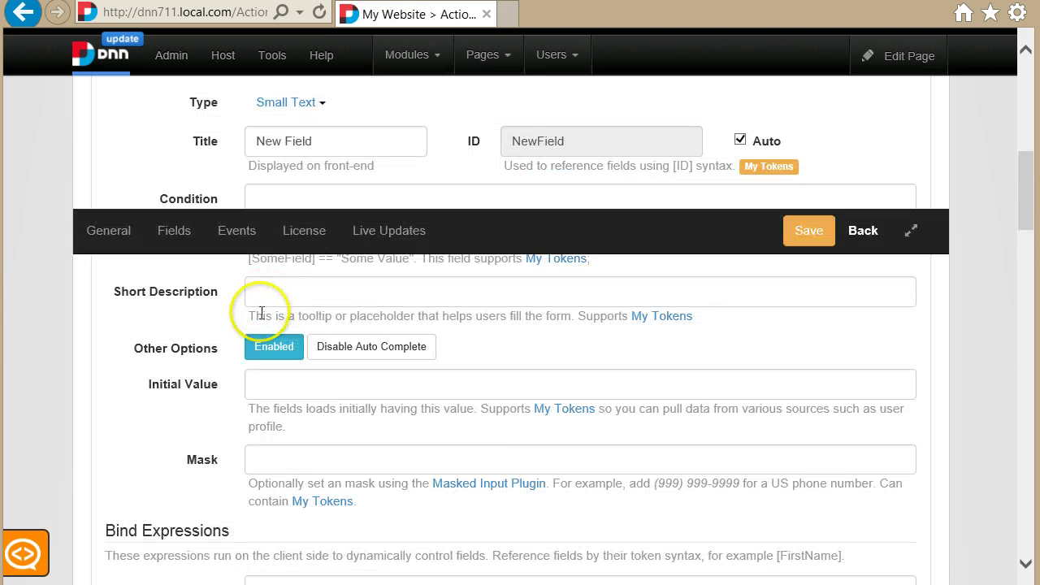
scroll(257, 317, "up", 2)
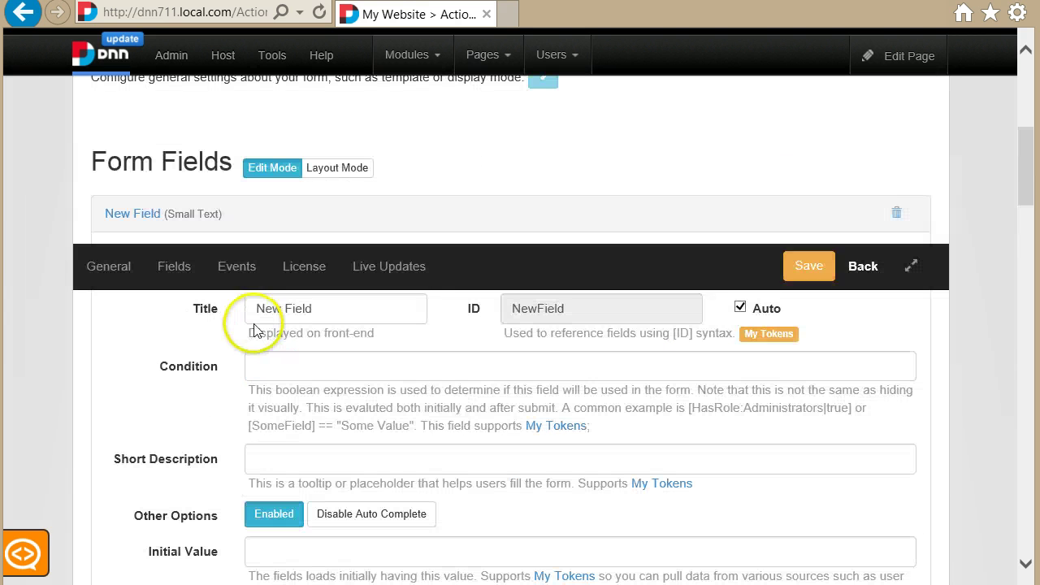
left_click(152, 218)
Add a True/False (Checkbox) field and title it "Do you have a name?".
left_click(154, 254)
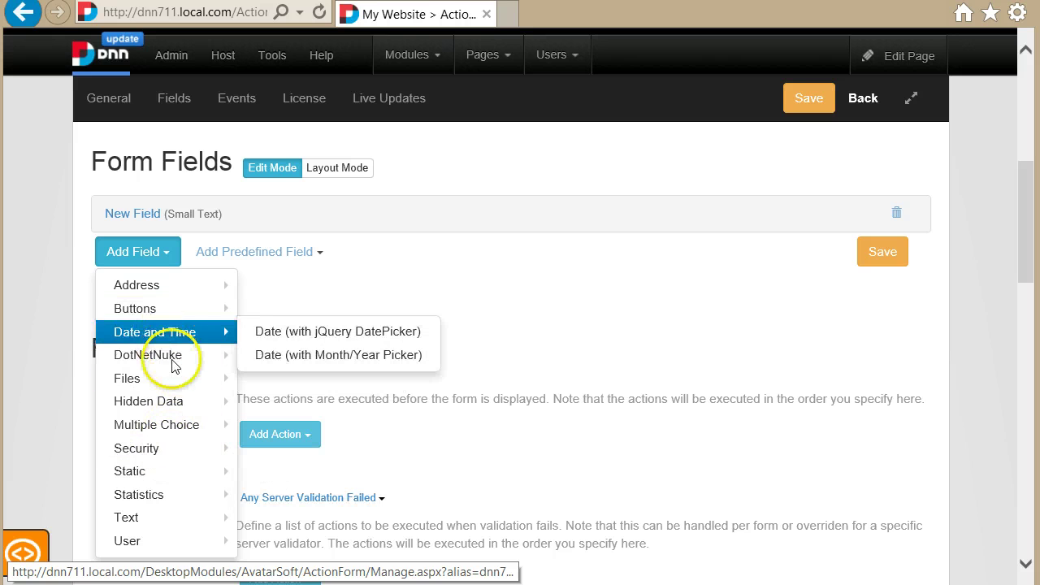
mouse_move(180, 423)
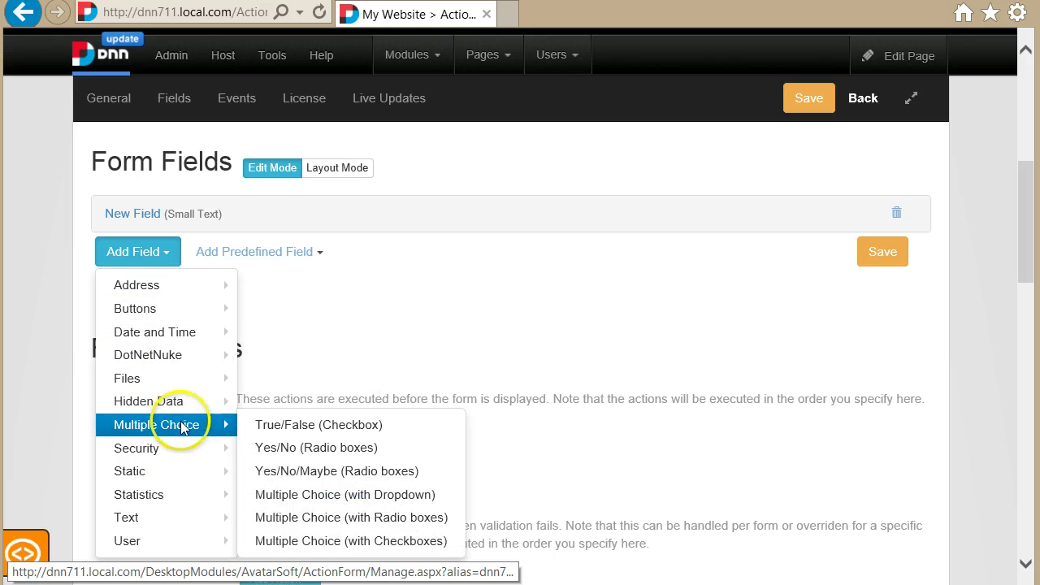
left_click(280, 425)
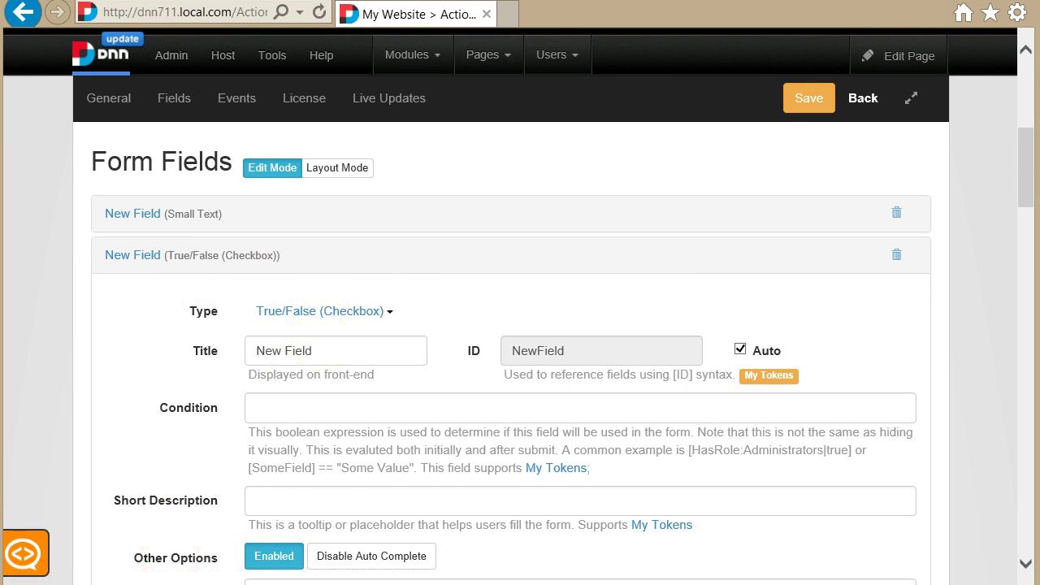
left_click(126, 344)
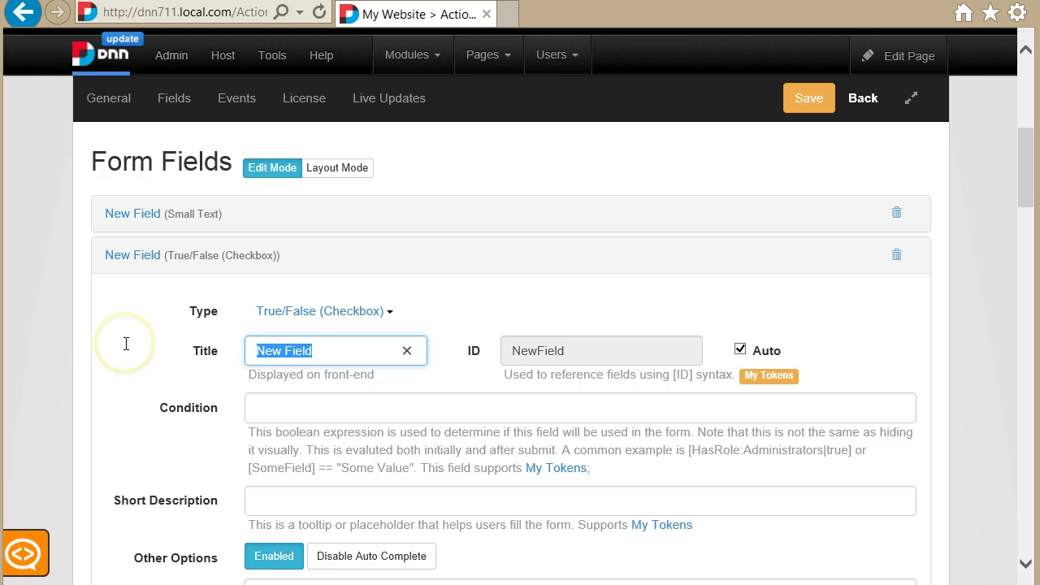
type("Do")
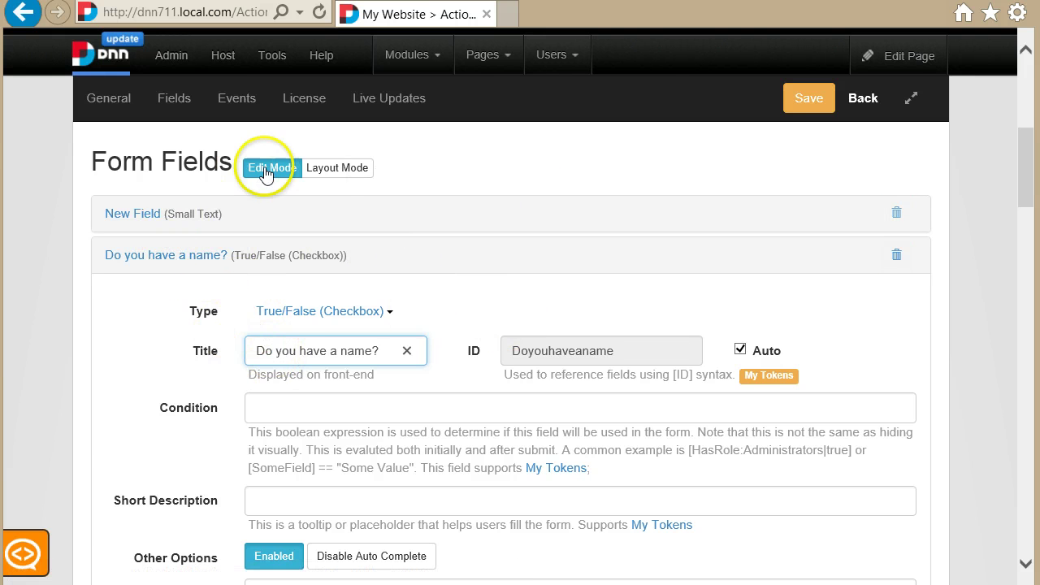
Move the "Do you have a name?" checkbox row above the text field in the form layout, and return to field editing.
left_click(338, 168)
left_click_drag(94, 313, 101, 271)
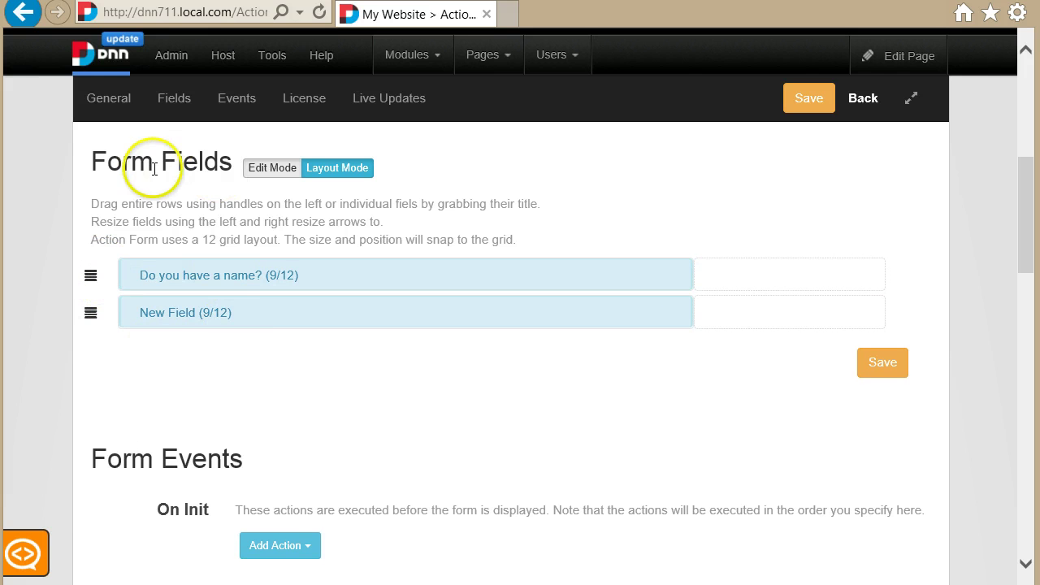
left_click(252, 169)
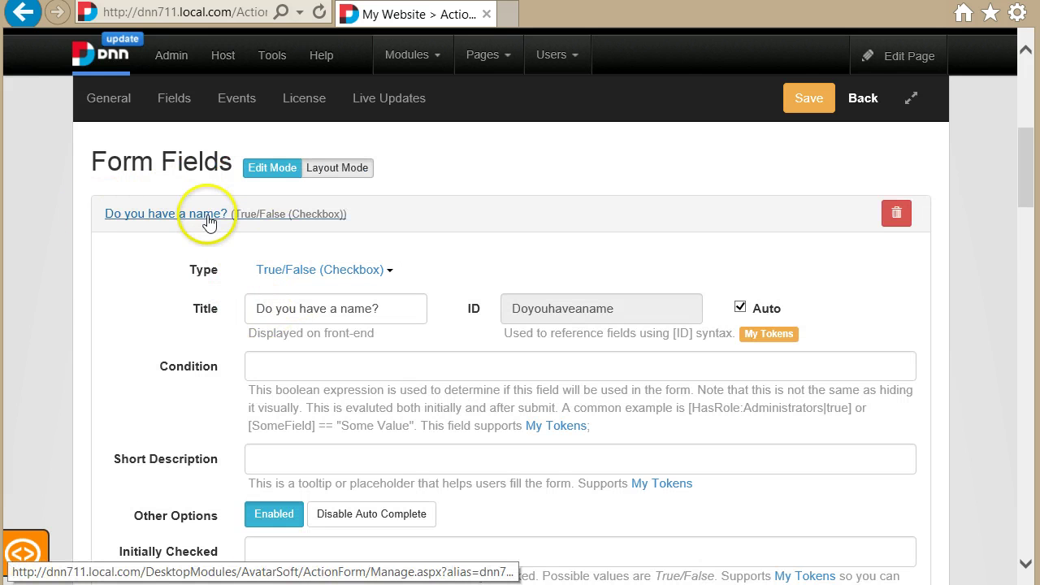
Set the title of the Small Text field to "Name".
scroll(272, 246, "down", 1)
scroll(268, 251, "down", 5)
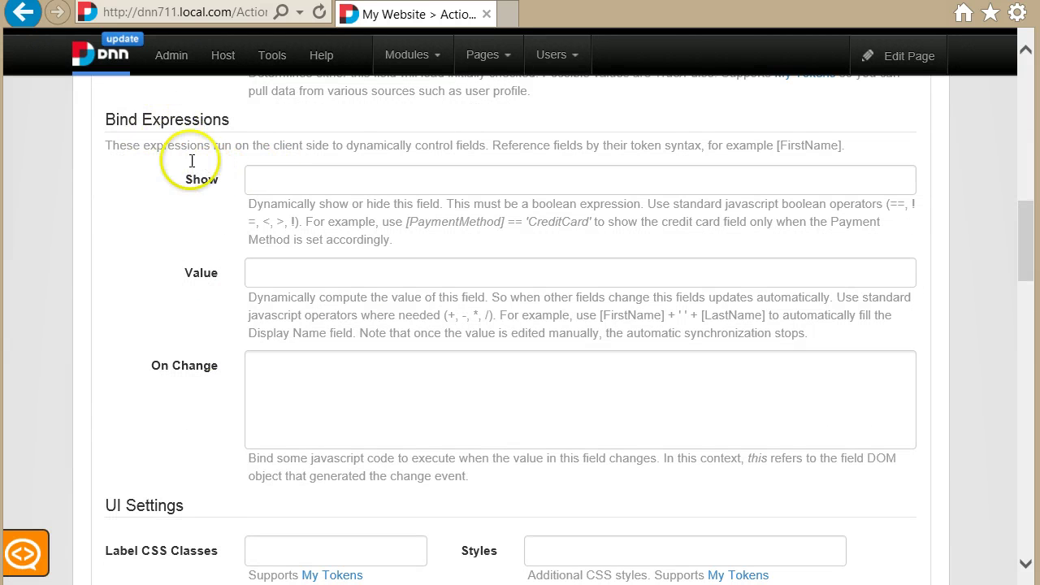
scroll(197, 348, "down", 5)
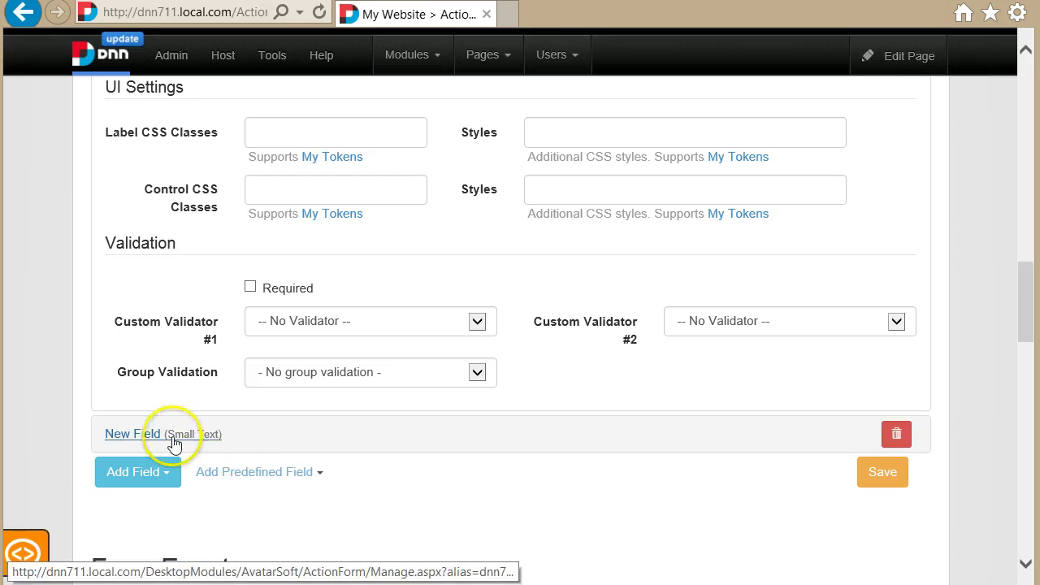
left_click(142, 435)
scroll(225, 464, "down", 2)
triple_click(345, 363)
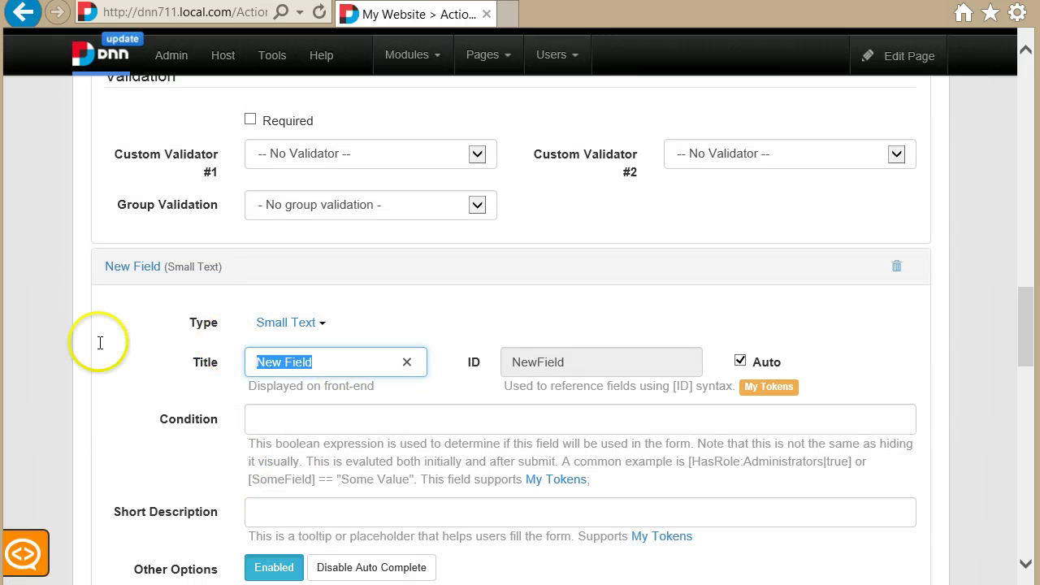
type("Name")
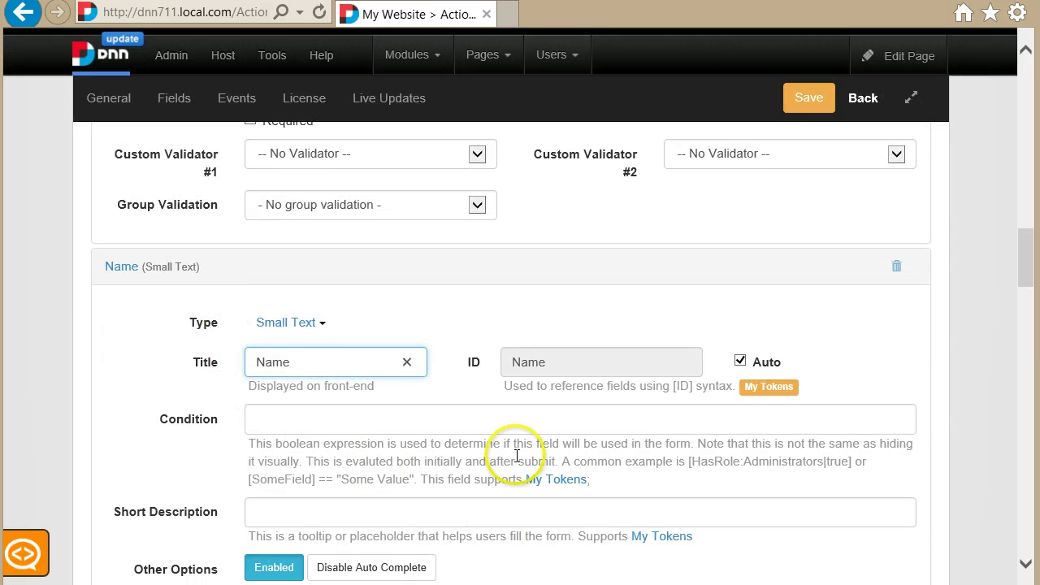
Copy the checkbox field's ID and set the Name field's Show bind expression to [Doyouhaveaname].
scroll(504, 441, "up", 10)
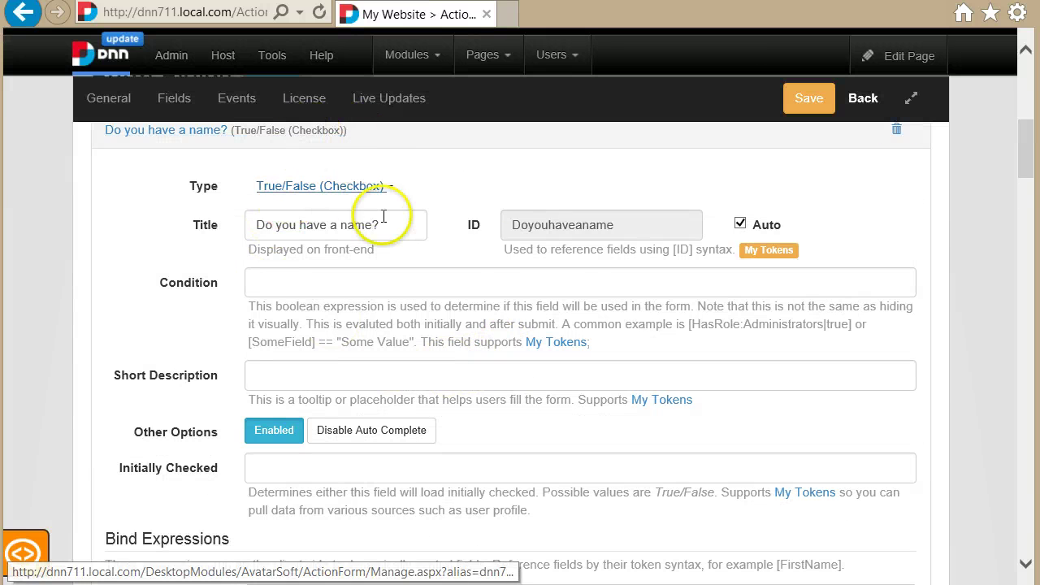
double_click(559, 225)
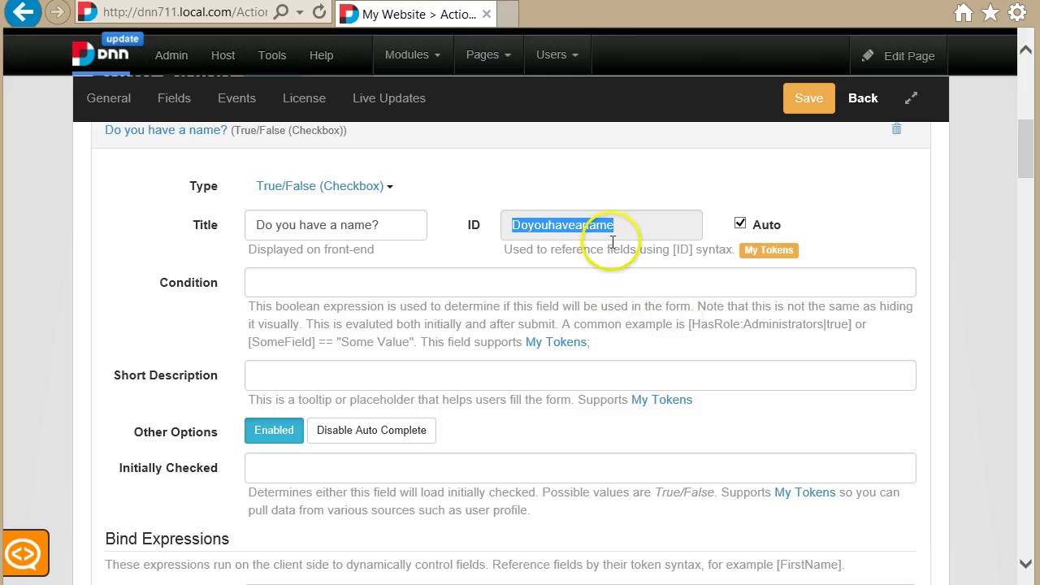
scroll(521, 334, "down", 1)
scroll(455, 374, "down", 7)
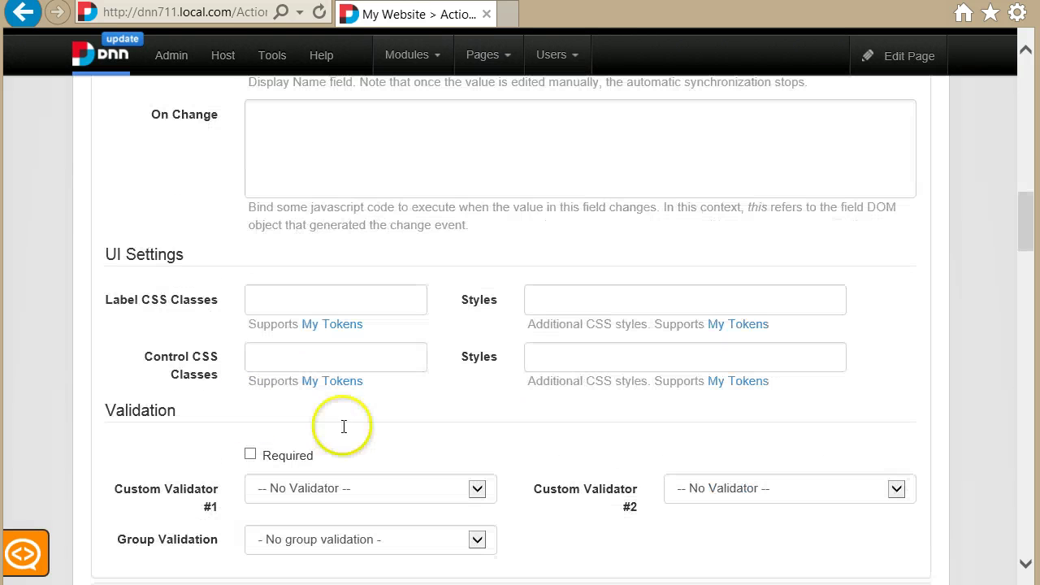
scroll(195, 330, "down", 4)
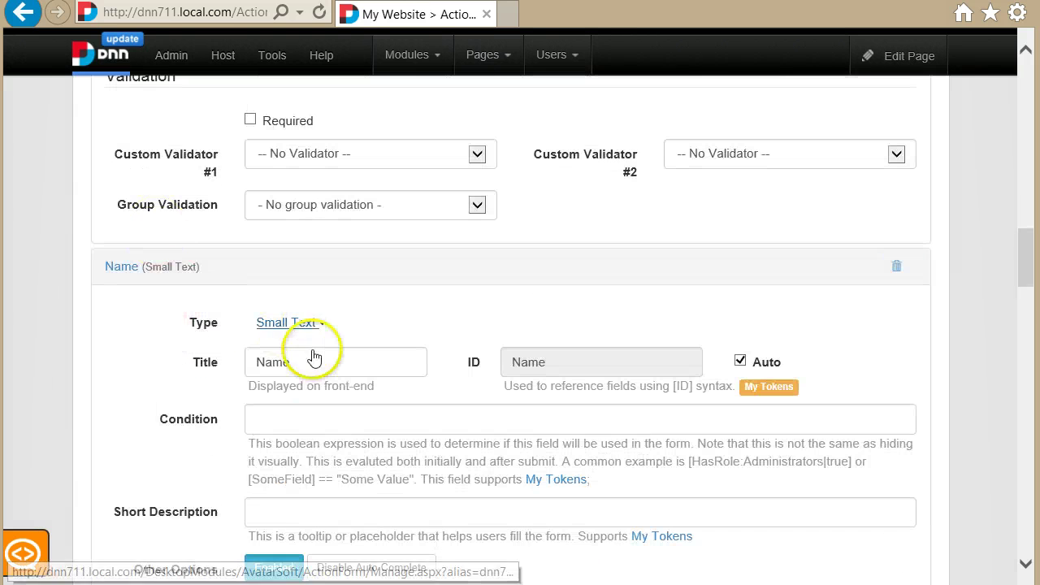
scroll(274, 279, "down", 6)
left_click(276, 313)
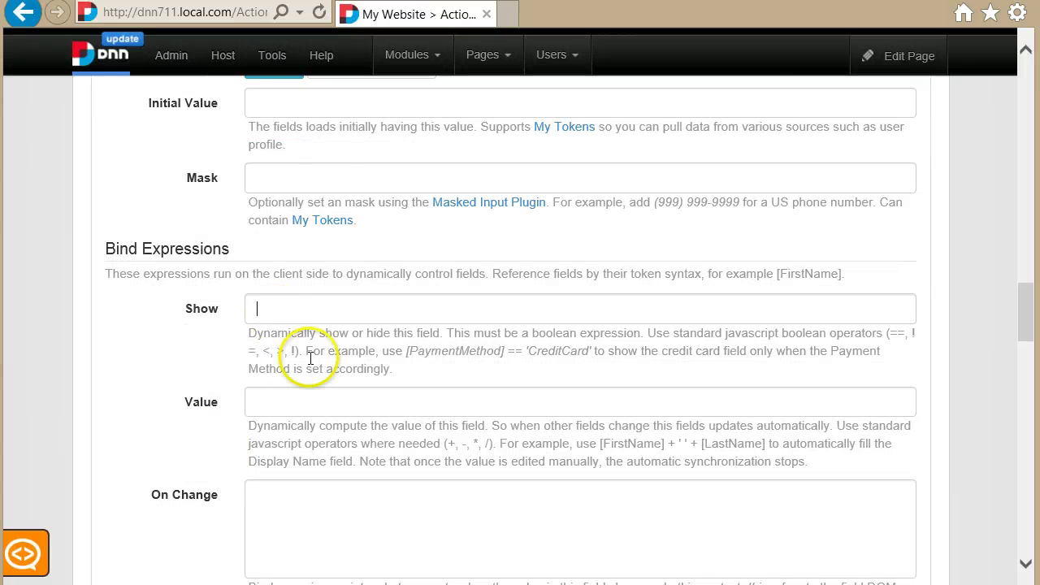
type("[Doyouhaveaname")
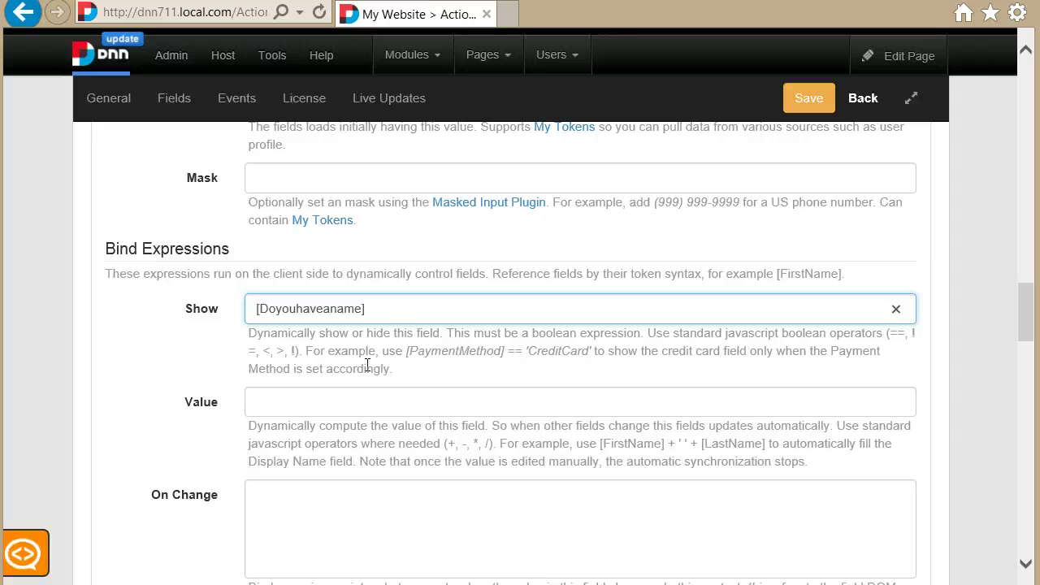
Try extending the Name field's Show expression with an == comparison after [Doyouhaveaname].
left_click_drag(338, 332, 372, 318)
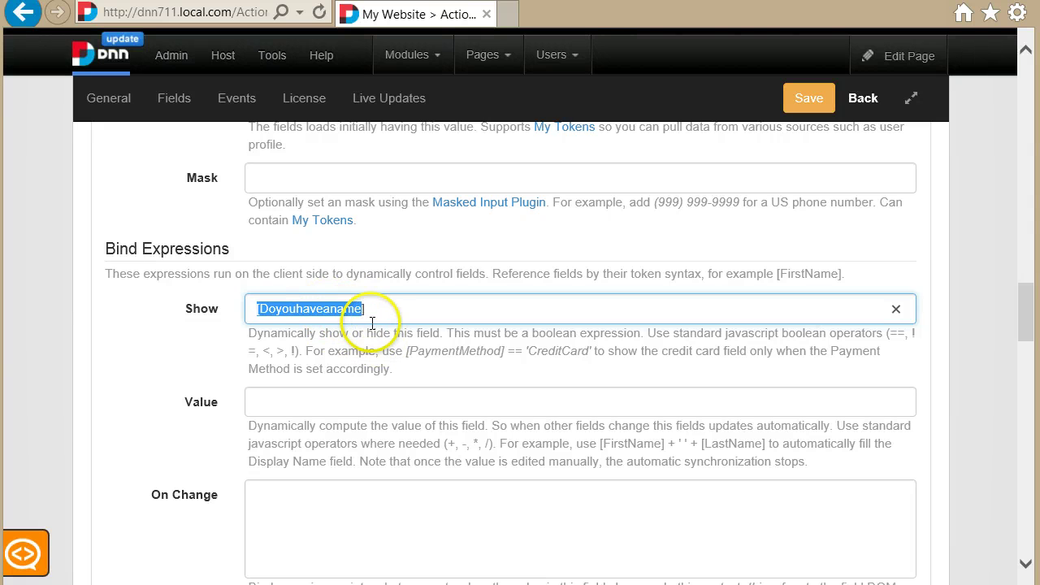
left_click(375, 310)
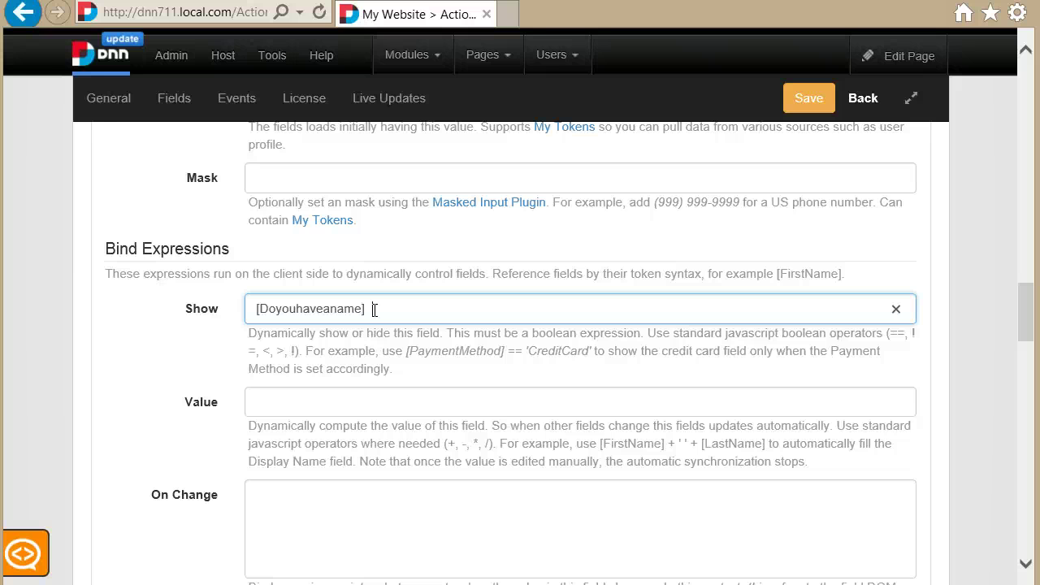
left_click(375, 309)
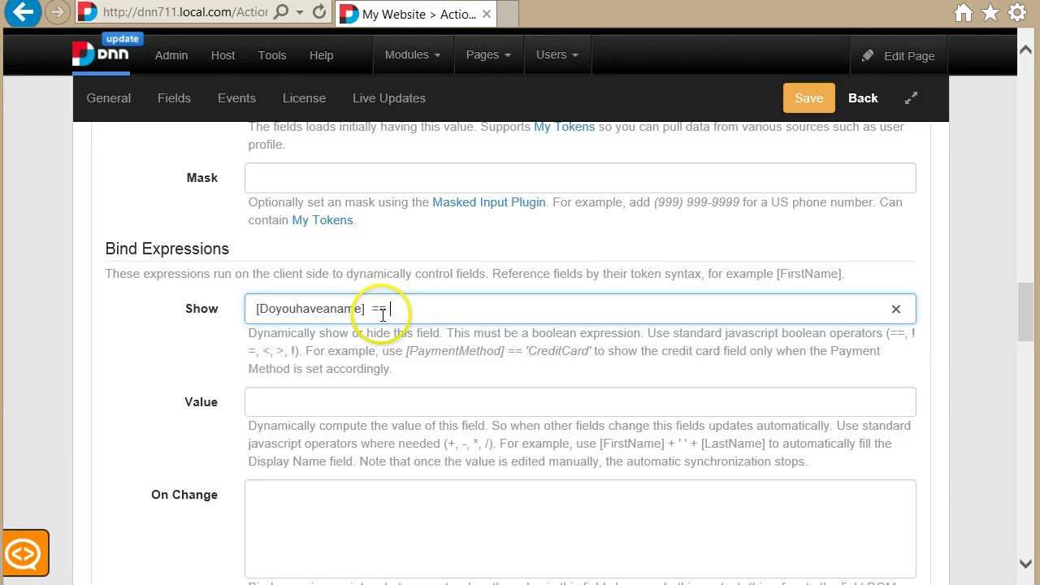
left_click_drag(387, 311, 395, 310)
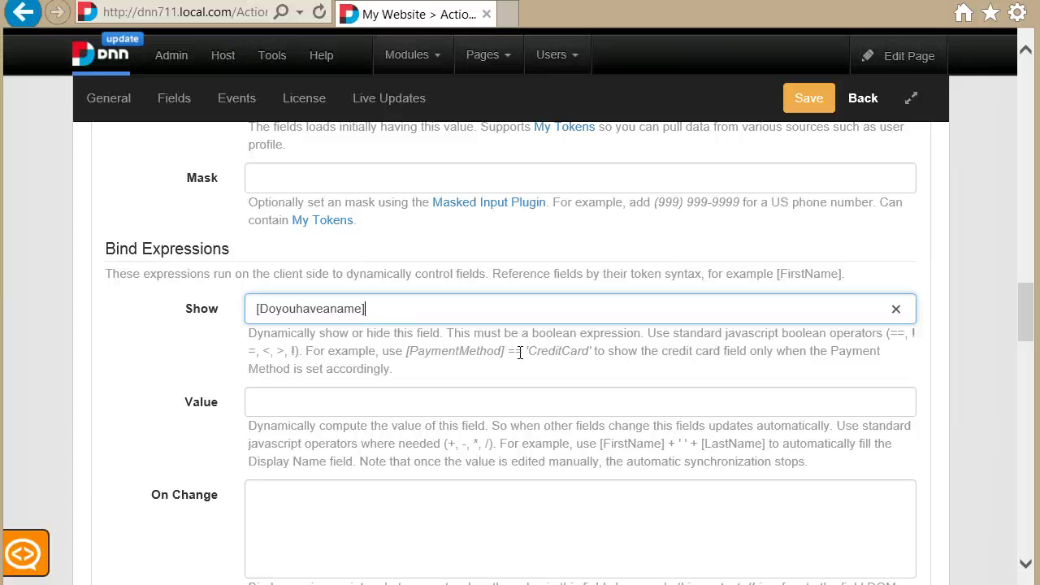
left_click_drag(398, 309, 181, 323)
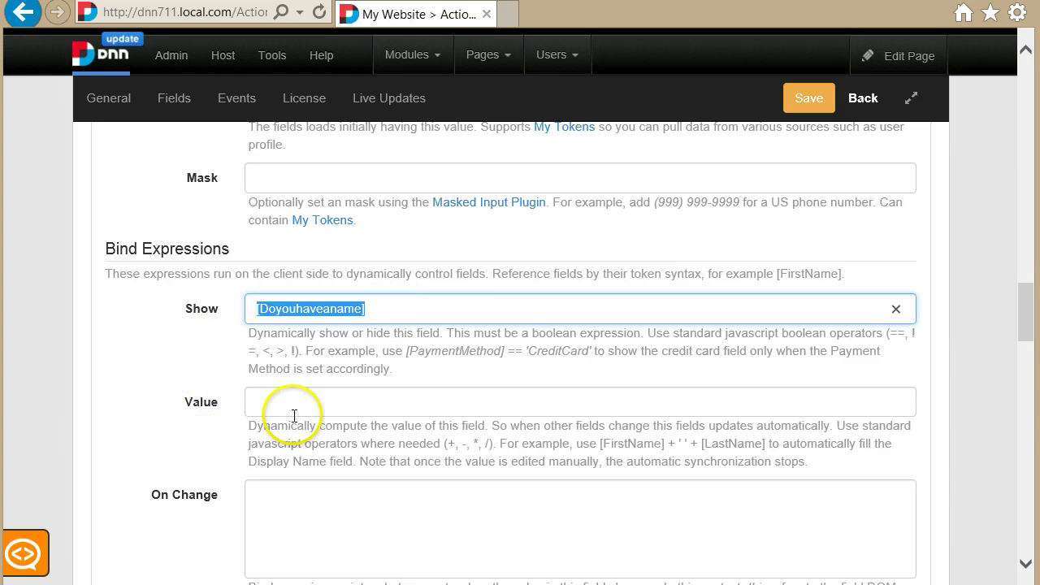
left_click(499, 293)
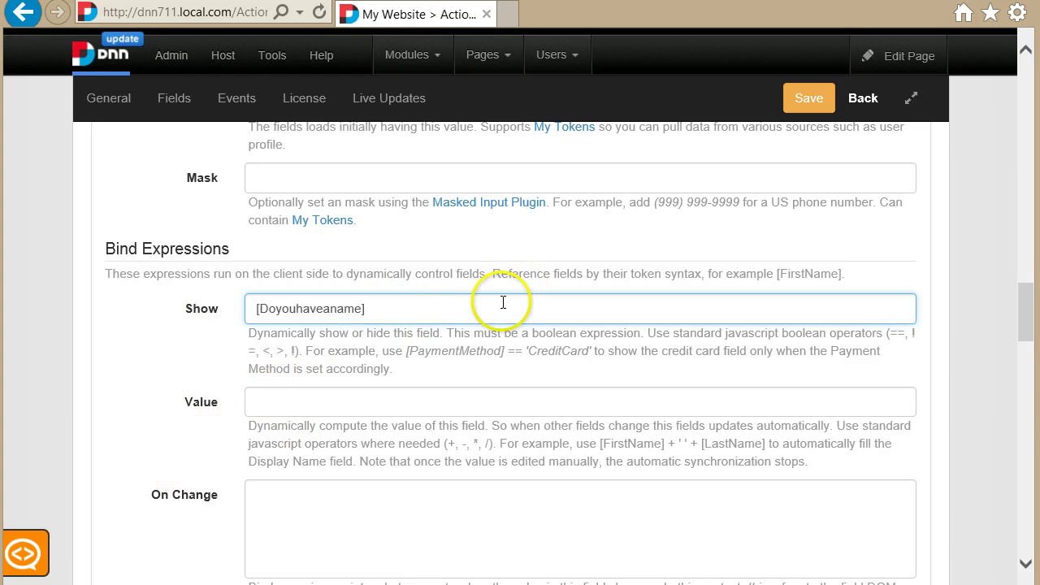
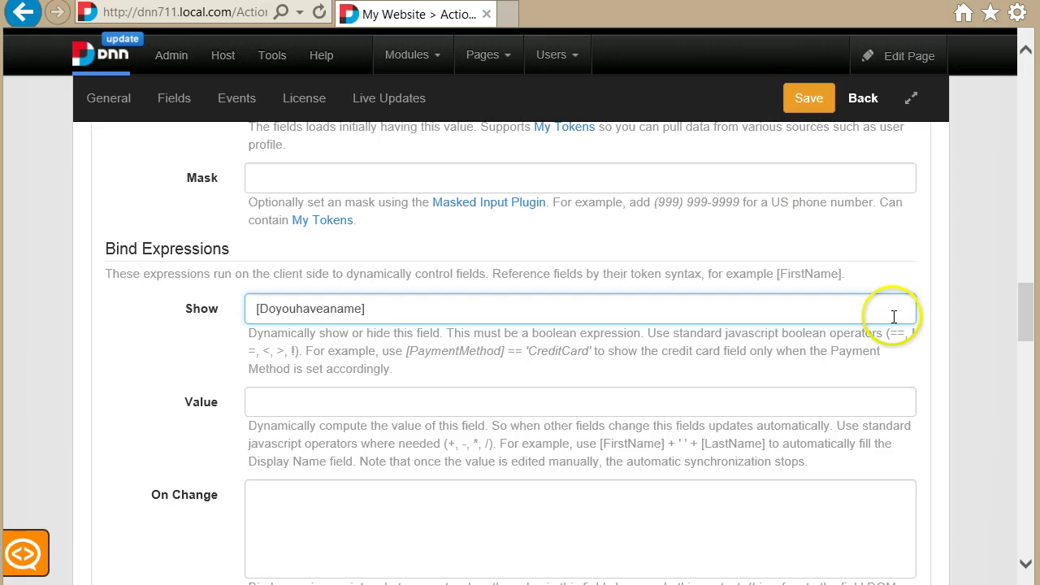
Return to the live form and tick, then untick "Do you have a name?" to test the Name field's visibility.
left_click(864, 100)
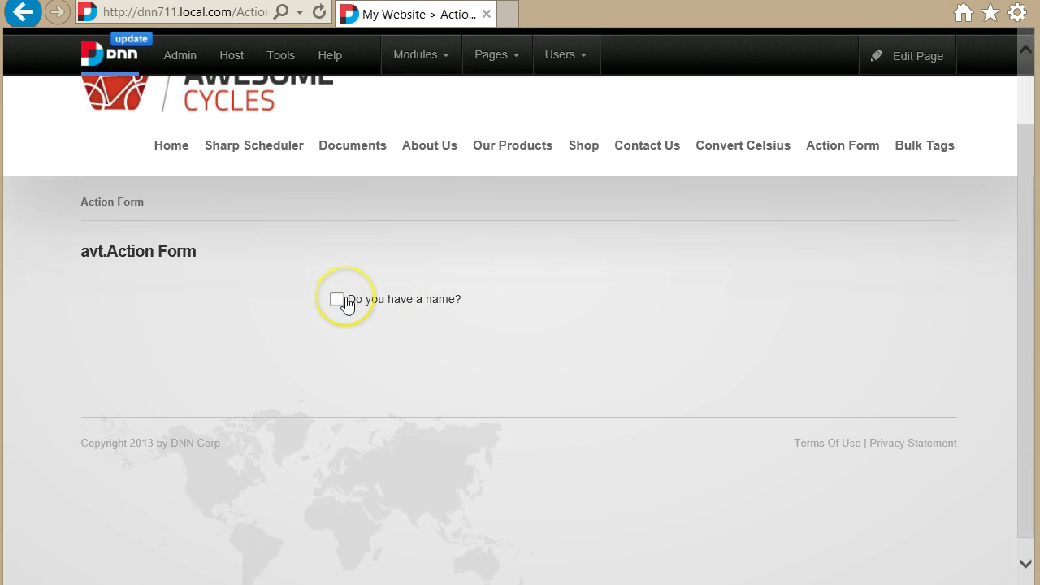
left_click(341, 300)
left_click(380, 337)
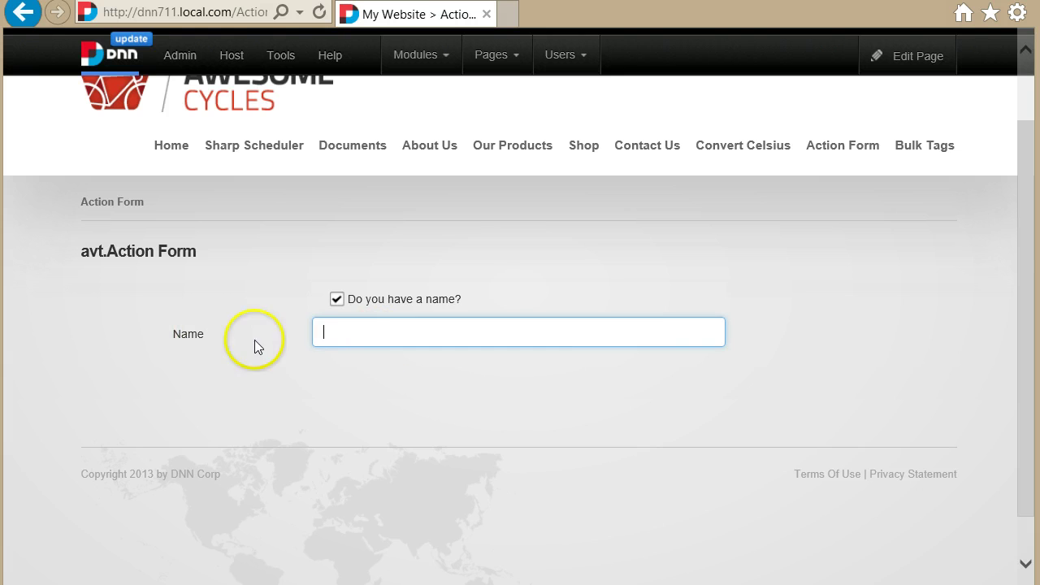
left_click(337, 300)
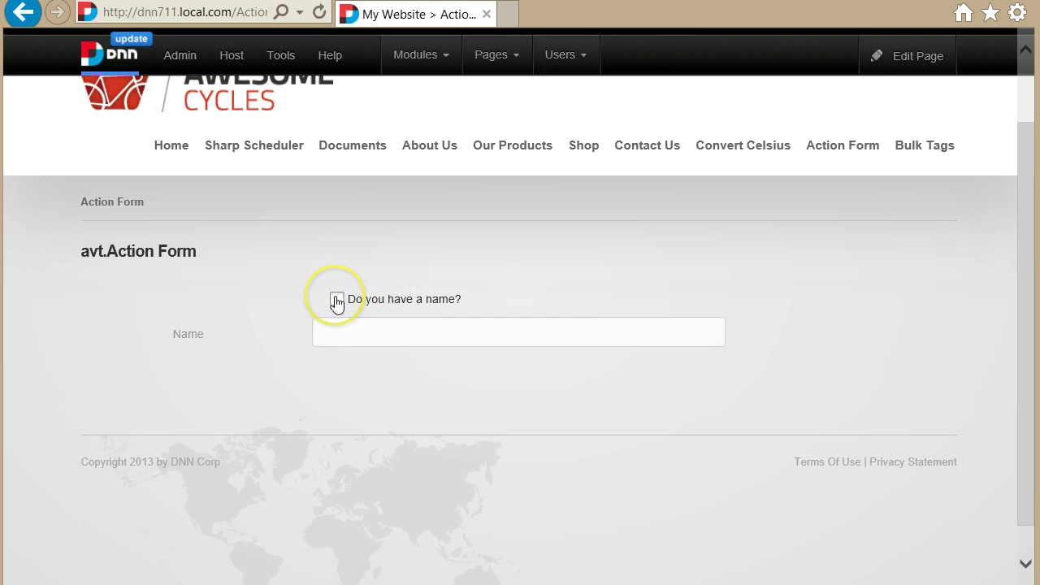
Go back to the form settings and add a Multiple Choice (with Dropdown) field below the Name field.
left_click(25, 13)
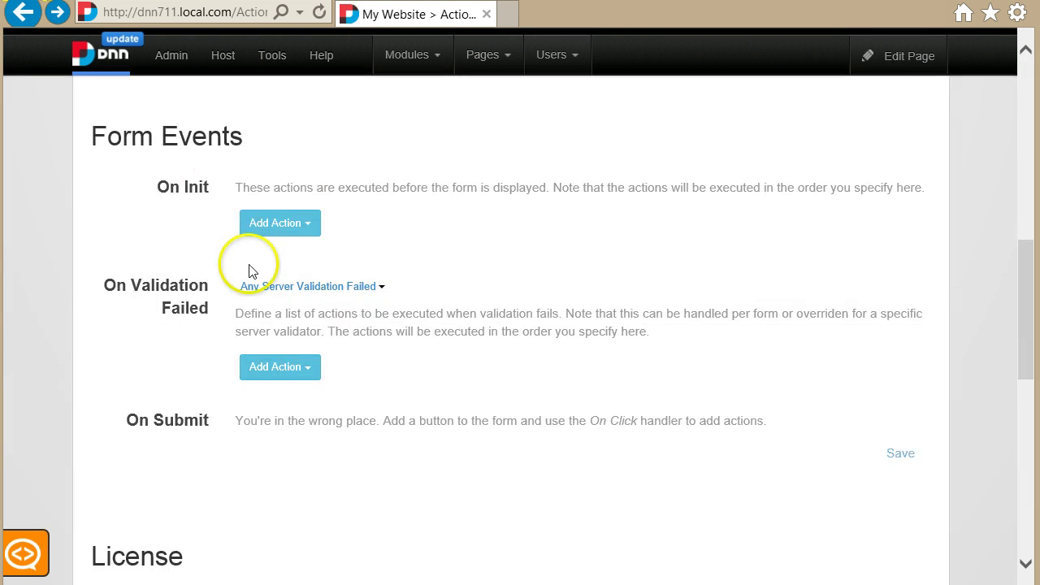
scroll(267, 325, "up", 2)
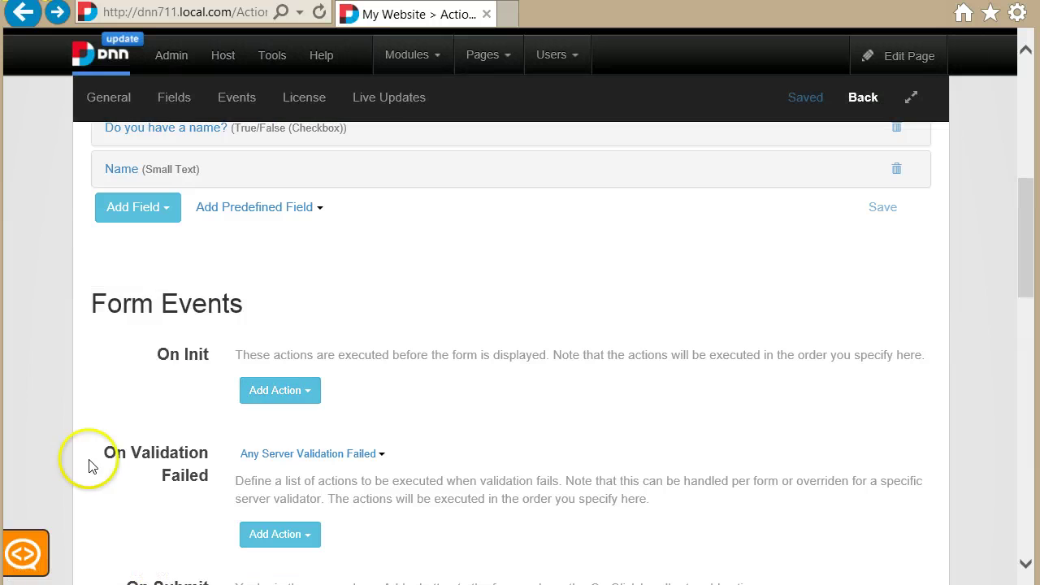
scroll(176, 346, "up", 1)
left_click(132, 294)
mouse_move(152, 421)
scroll(152, 429, "down", 1)
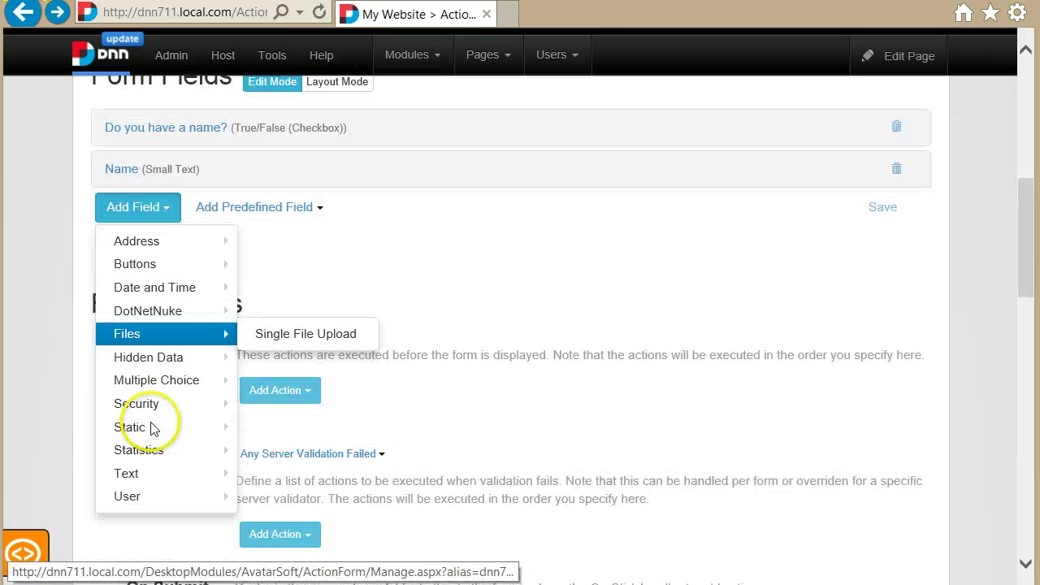
mouse_move(209, 470)
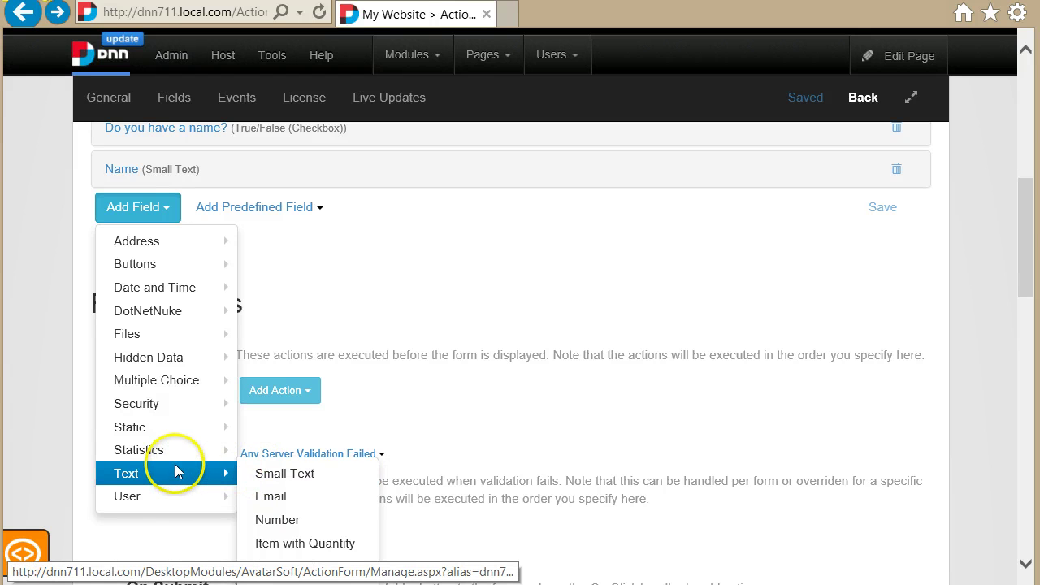
mouse_move(181, 378)
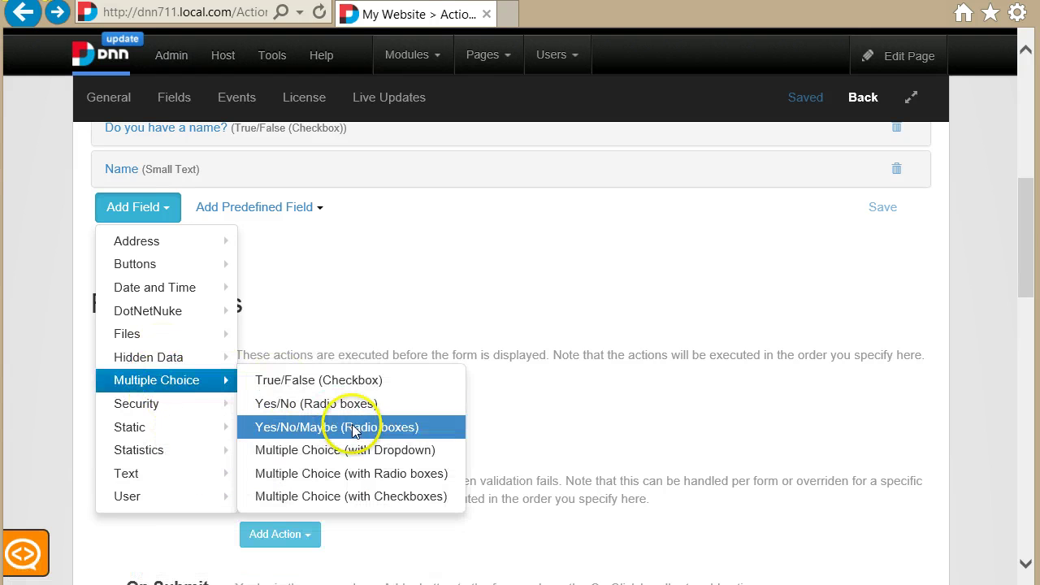
left_click(393, 462)
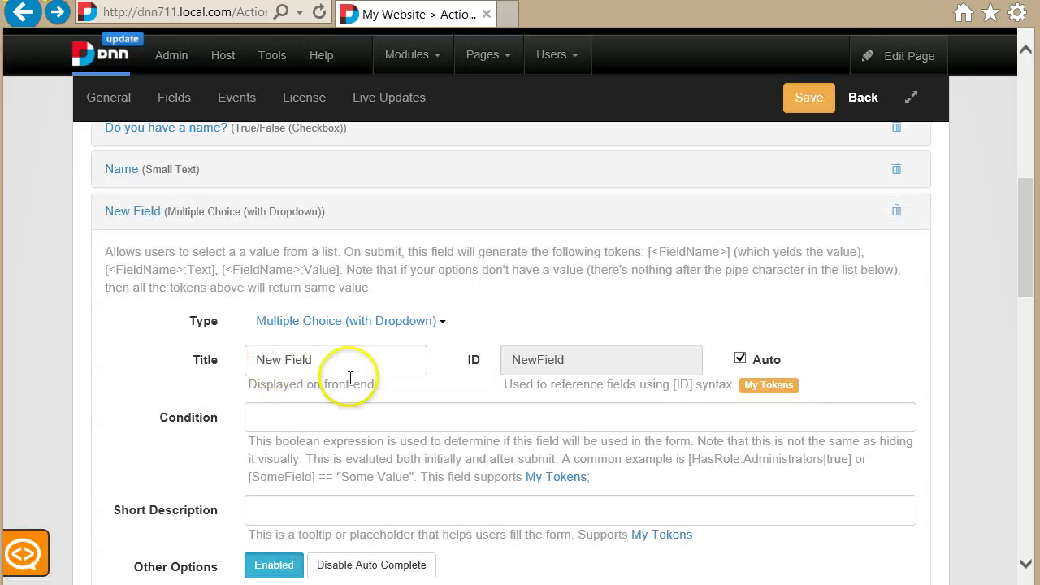
Title the new dropdown field "Which John are you?" and list Doe and Wayne as its items.
scroll(349, 374, "down", 3)
type("Wh")
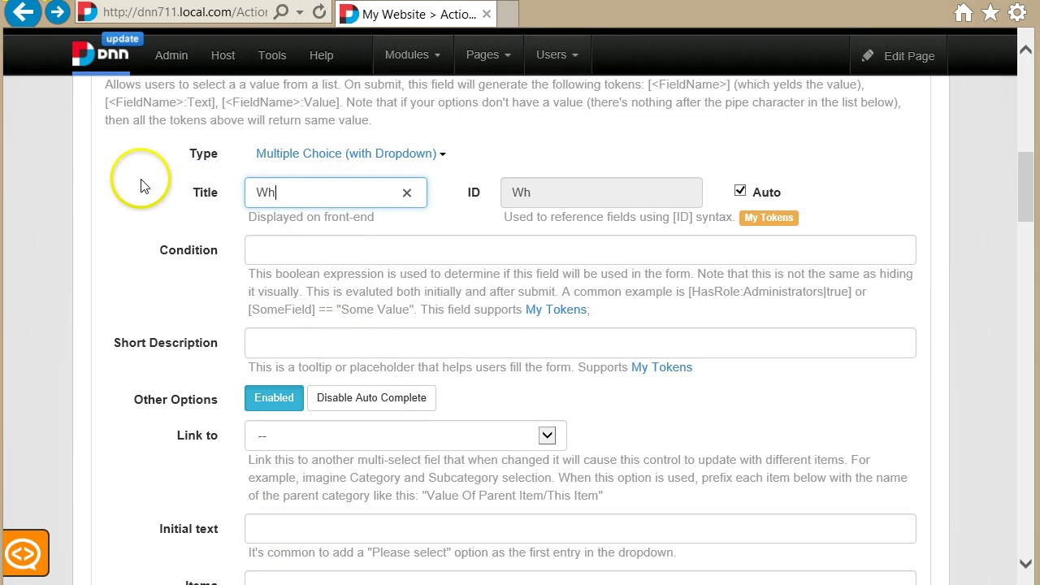
type("ich John are you?")
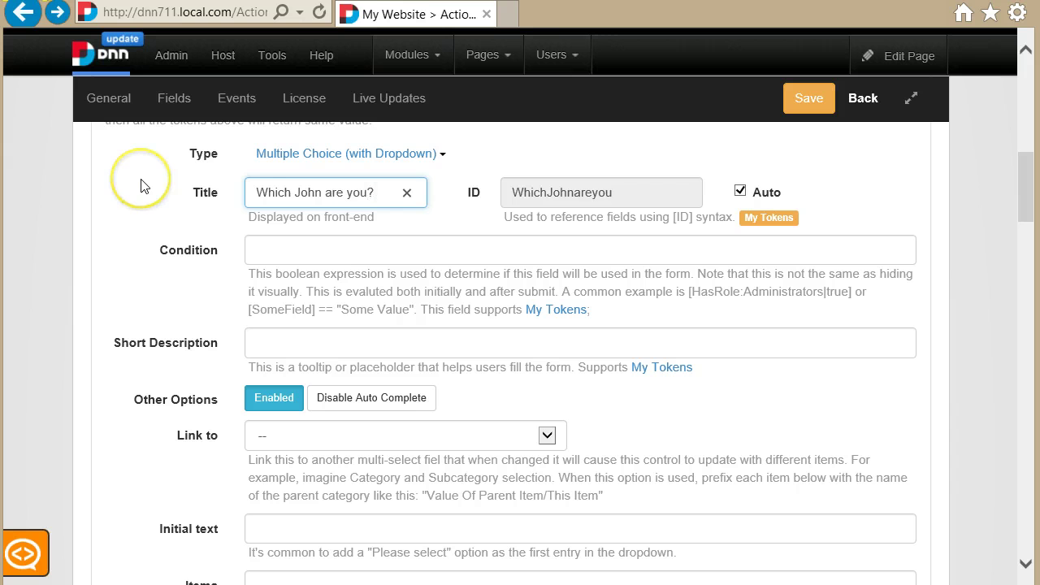
scroll(141, 185, "down", 2)
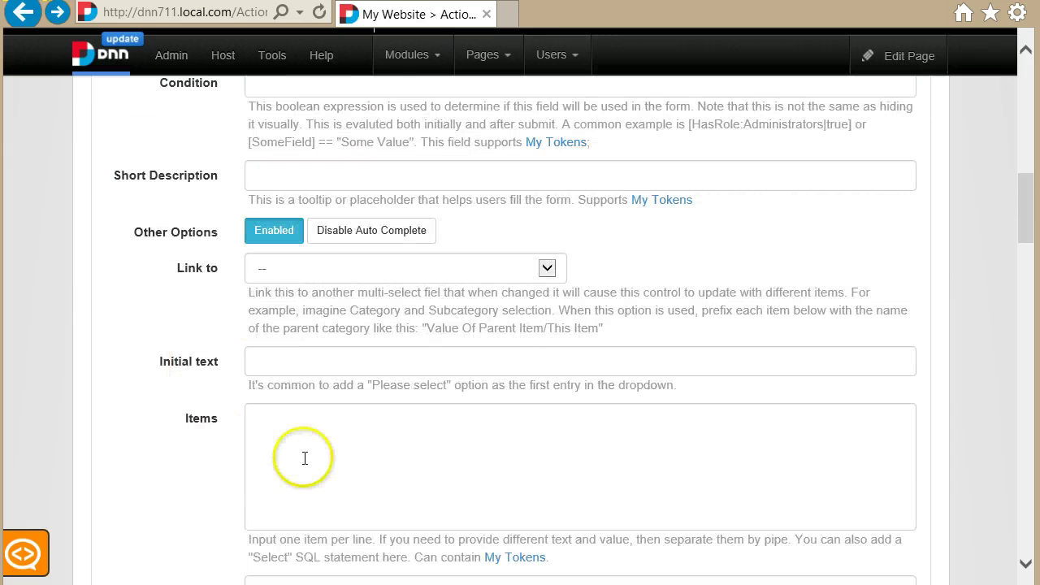
left_click(302, 458)
type("Doe")
key("Return")
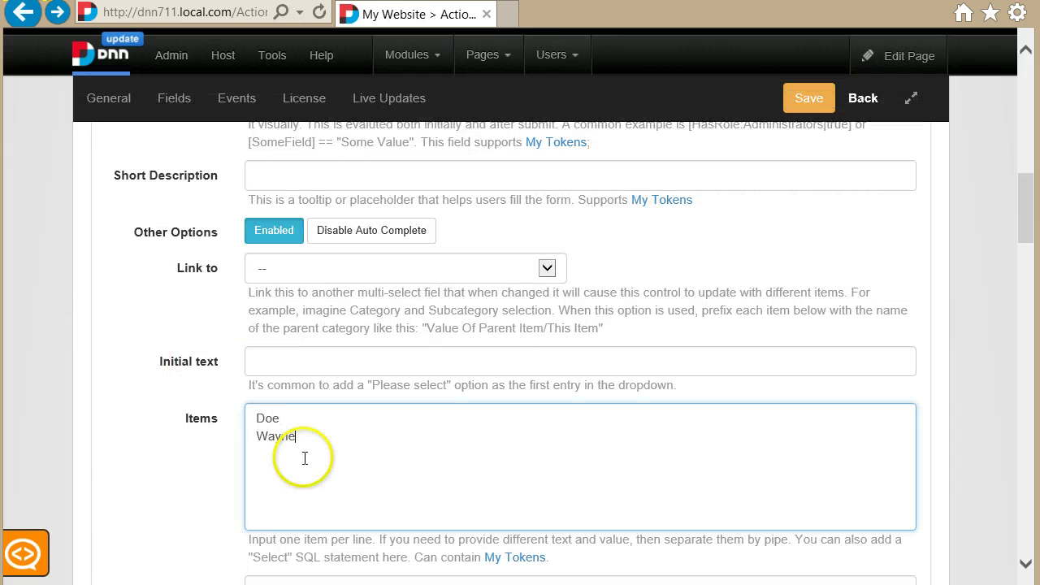
Set the dropdown field's Show bind expression to [Name] == 'John' and save the form.
scroll(597, 495, "down", 1)
scroll(407, 479, "up", 3)
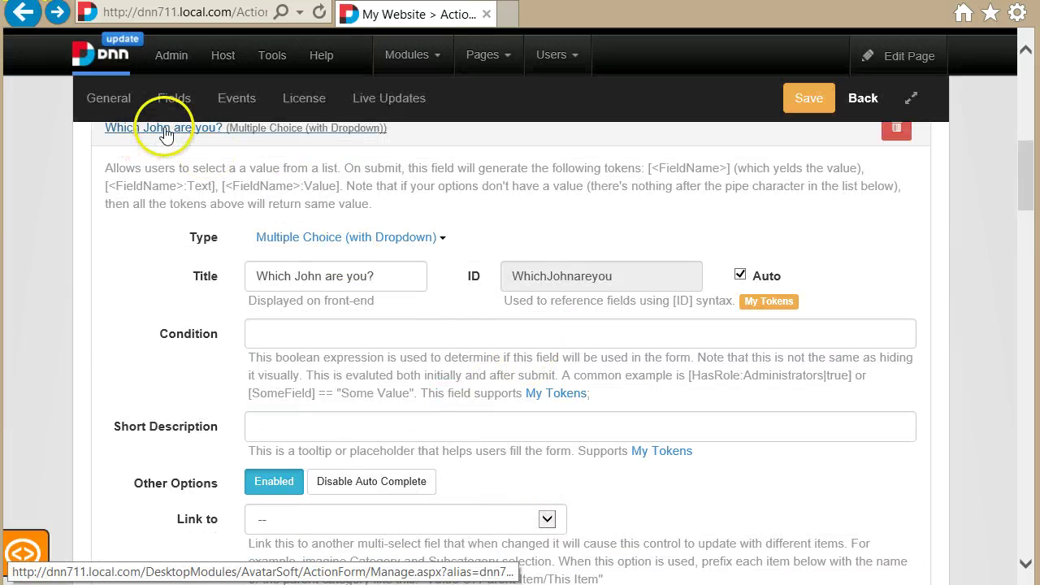
scroll(208, 154, "up", 1)
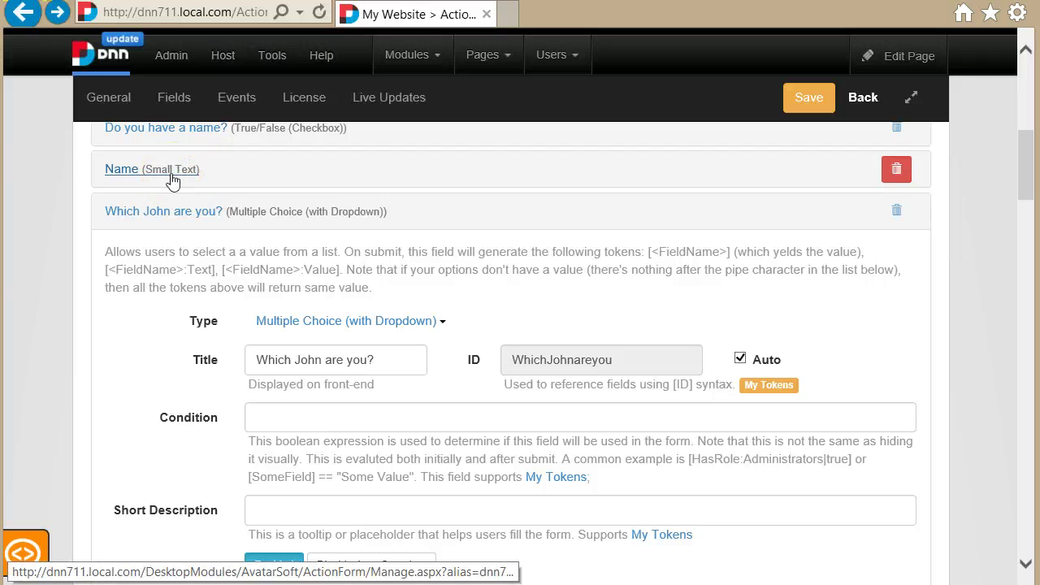
scroll(267, 274, "down", 3)
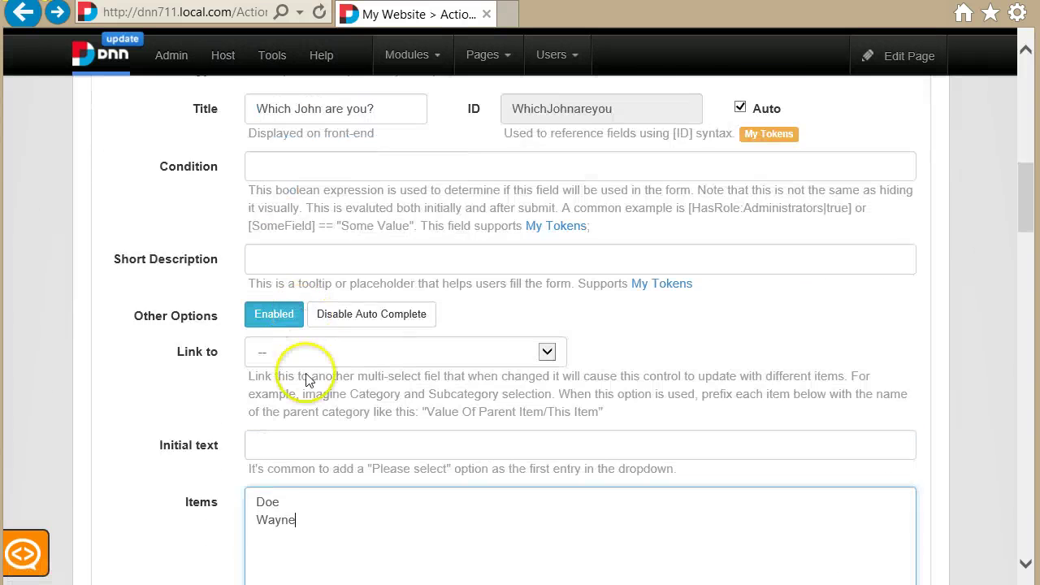
scroll(284, 464, "down", 5)
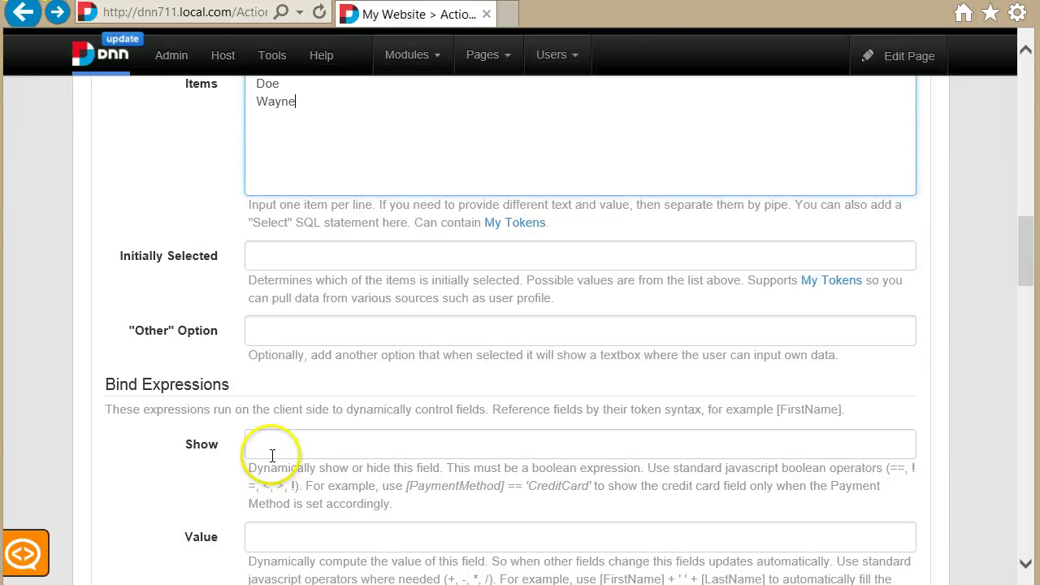
left_click(272, 454)
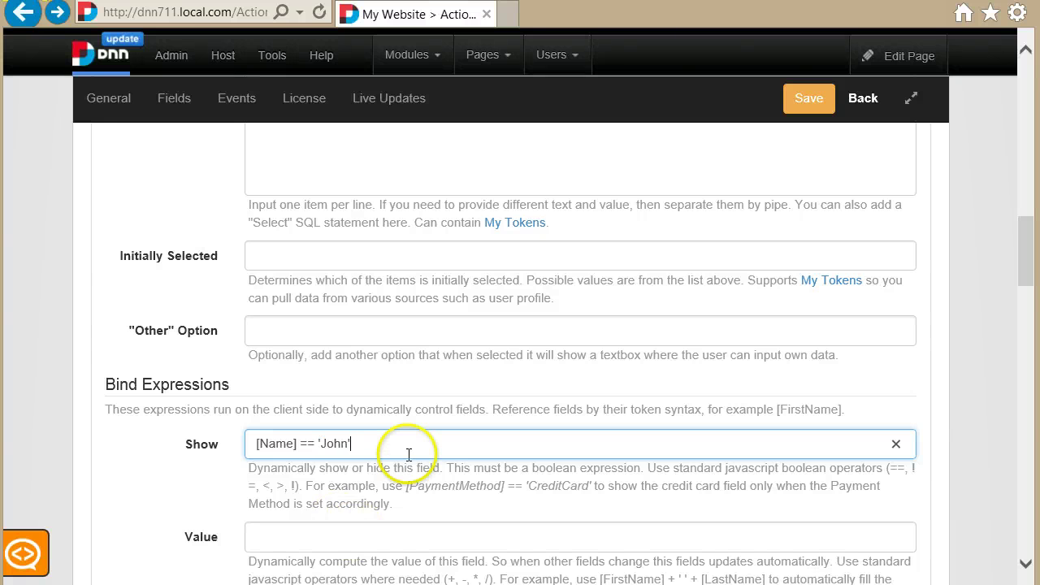
scroll(409, 455, "down", 1)
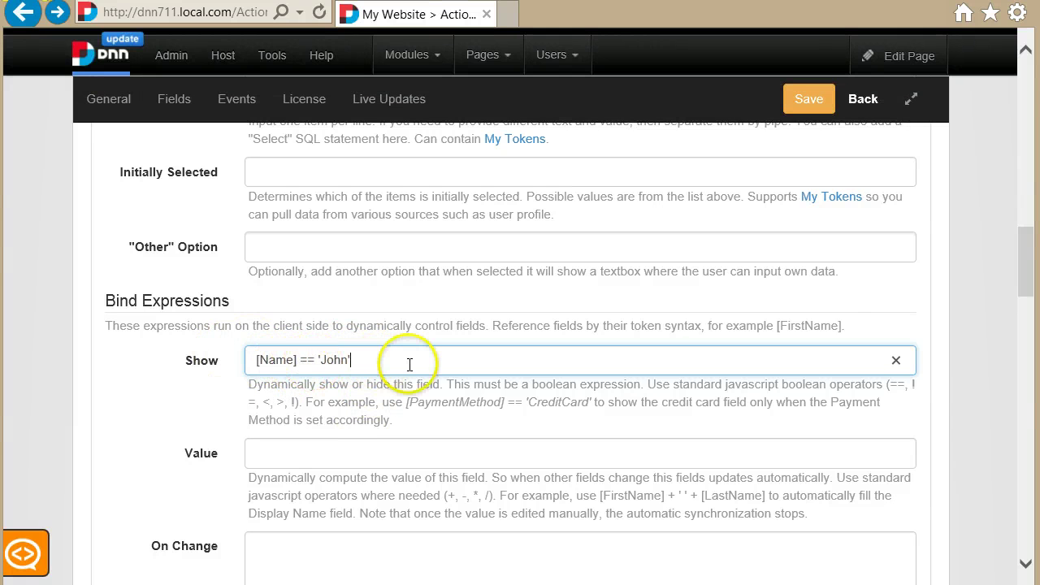
left_click_drag(409, 364, 238, 375)
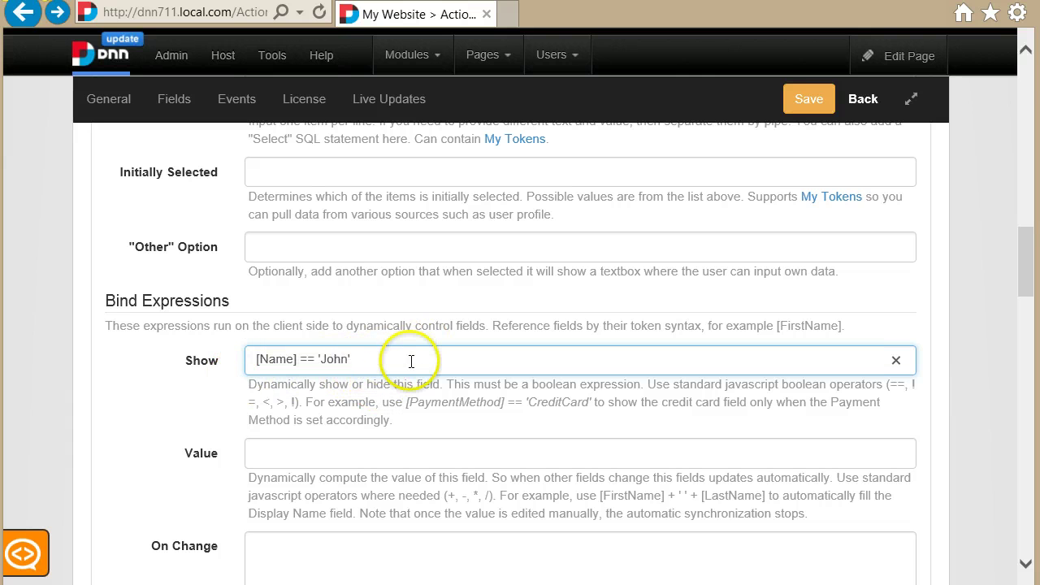
left_click(809, 98)
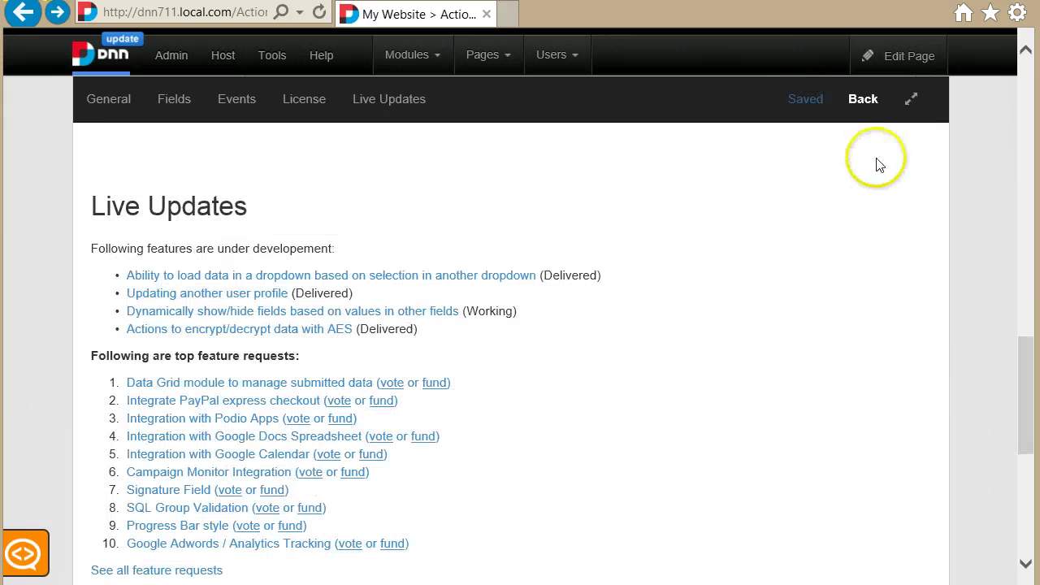
Test the live form by ticking "Do you have a name?", entering John as the name and choosing Doe in the dropdown.
left_click(863, 99)
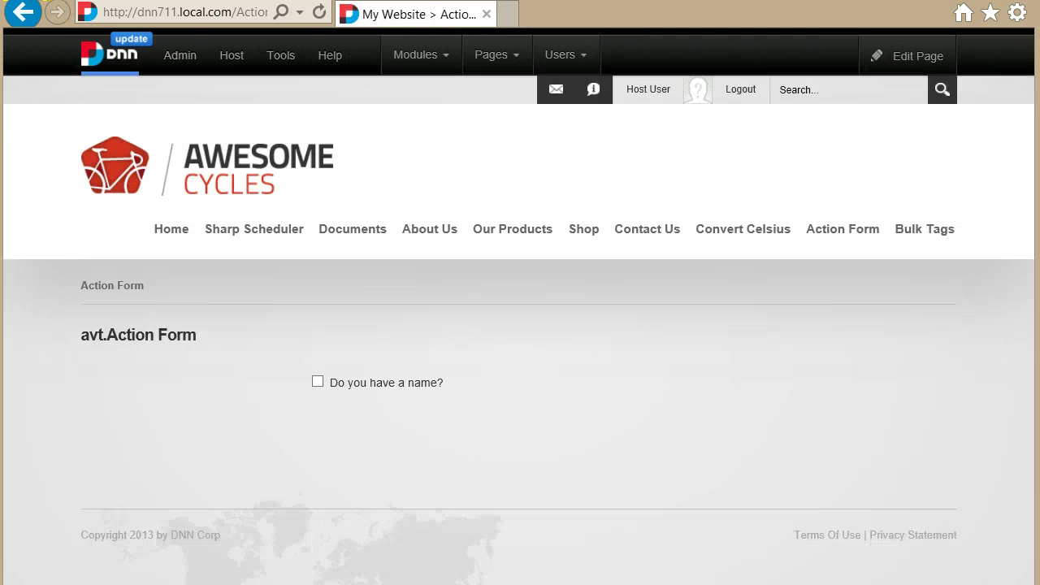
scroll(358, 423, "down", 2)
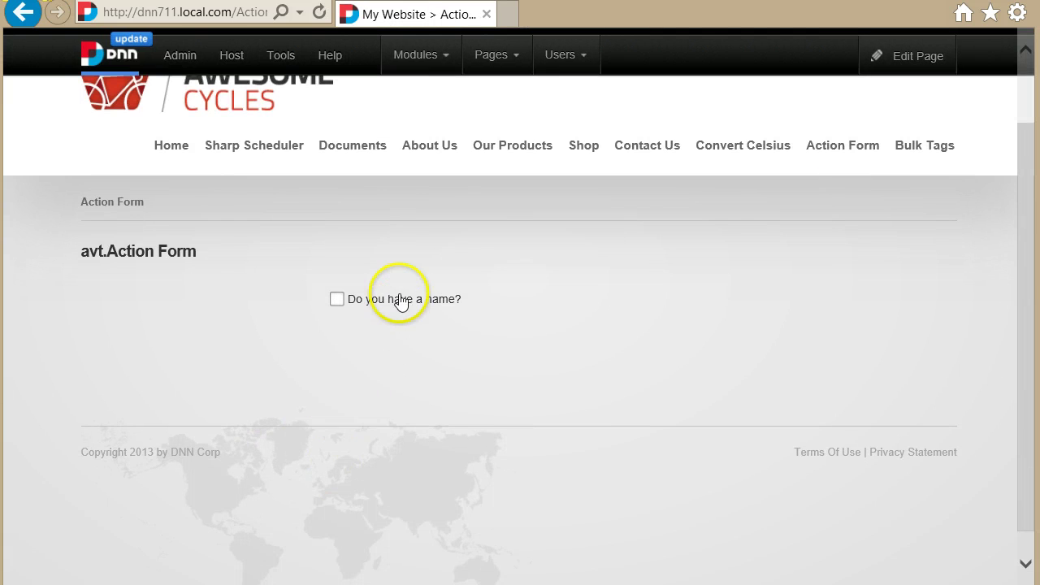
left_click(397, 301)
left_click(380, 347)
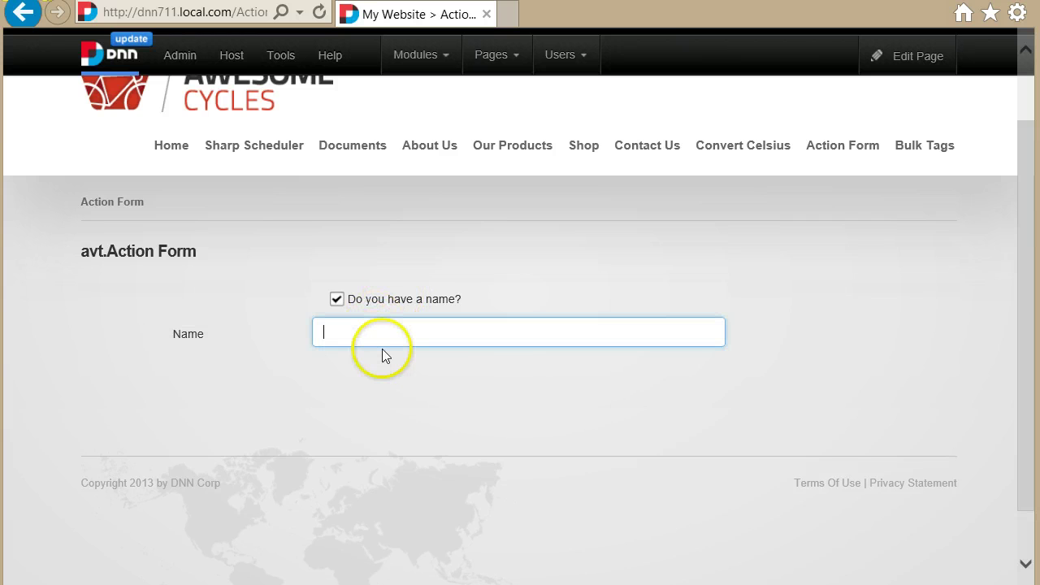
type("Joh")
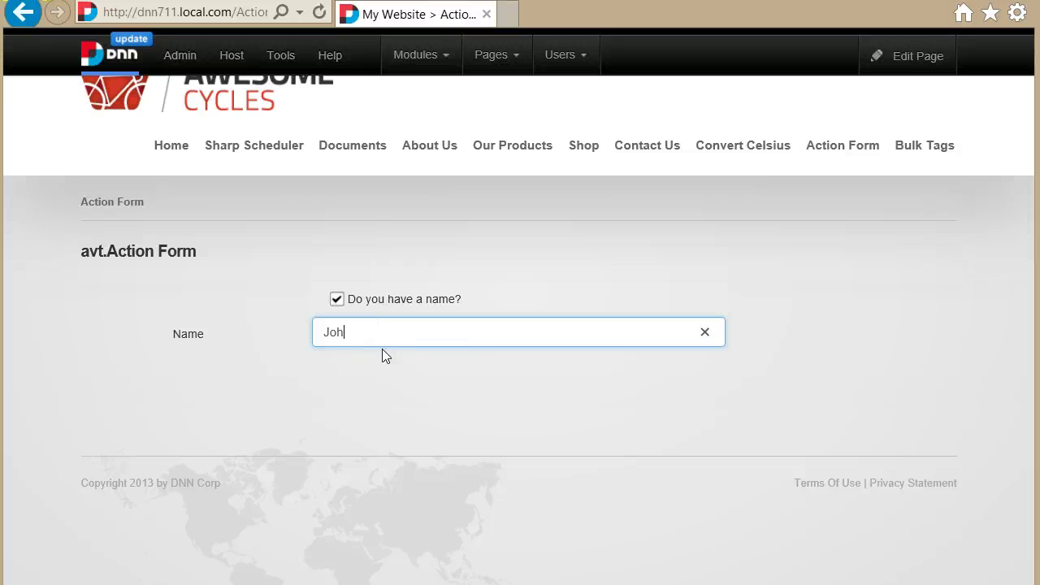
type("n")
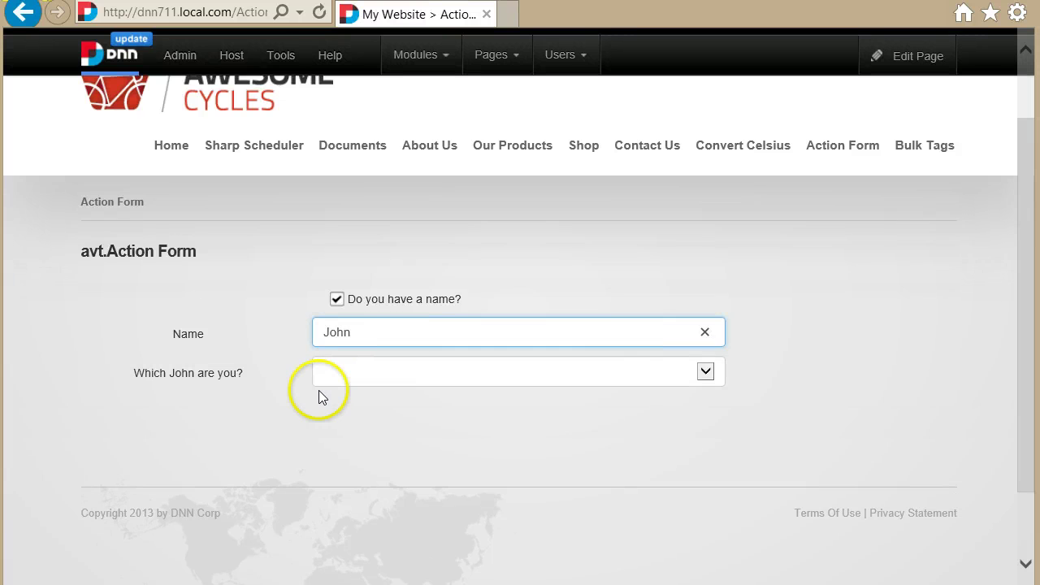
left_click(370, 370)
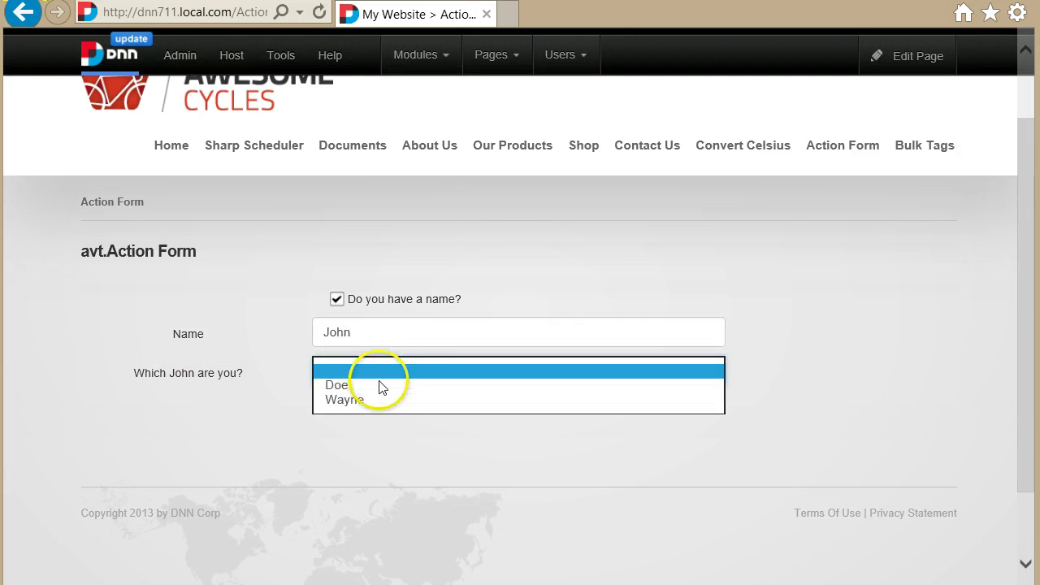
left_click(380, 388)
Delete and retype the last letter of John in the Name field to test the dropdown's visibility.
left_click(413, 327)
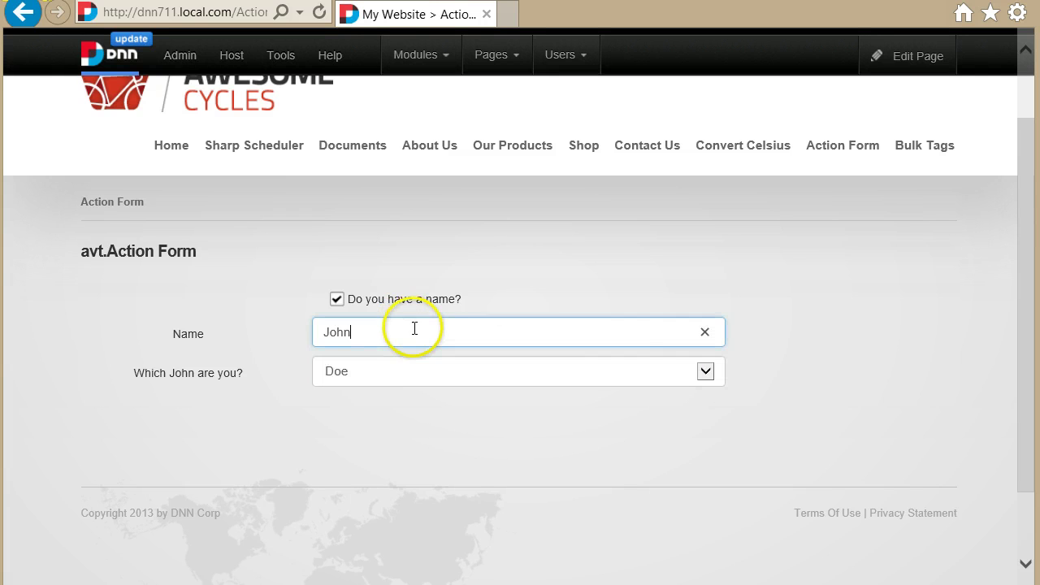
key("BackSpace")
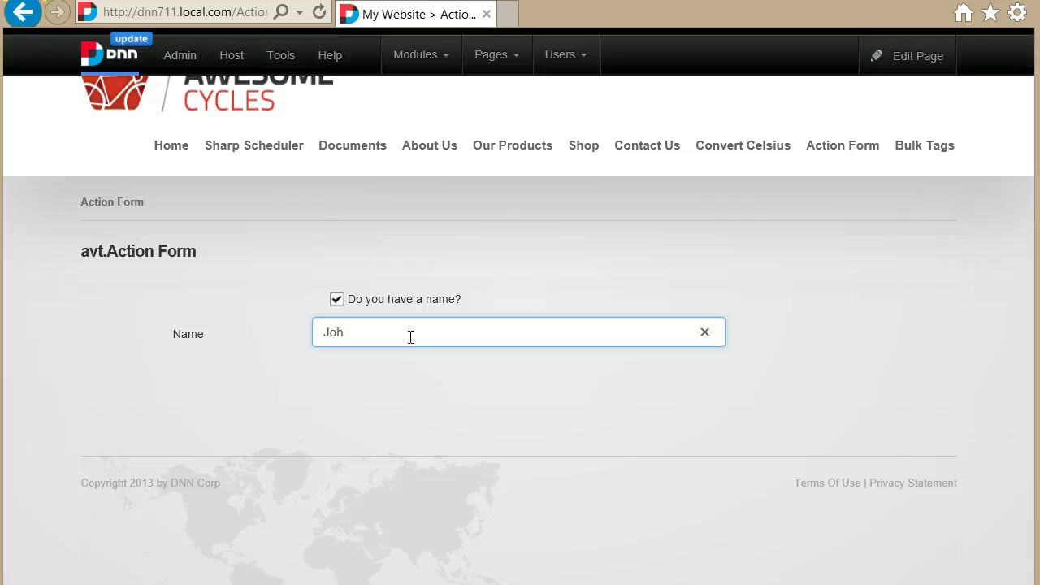
type("n")
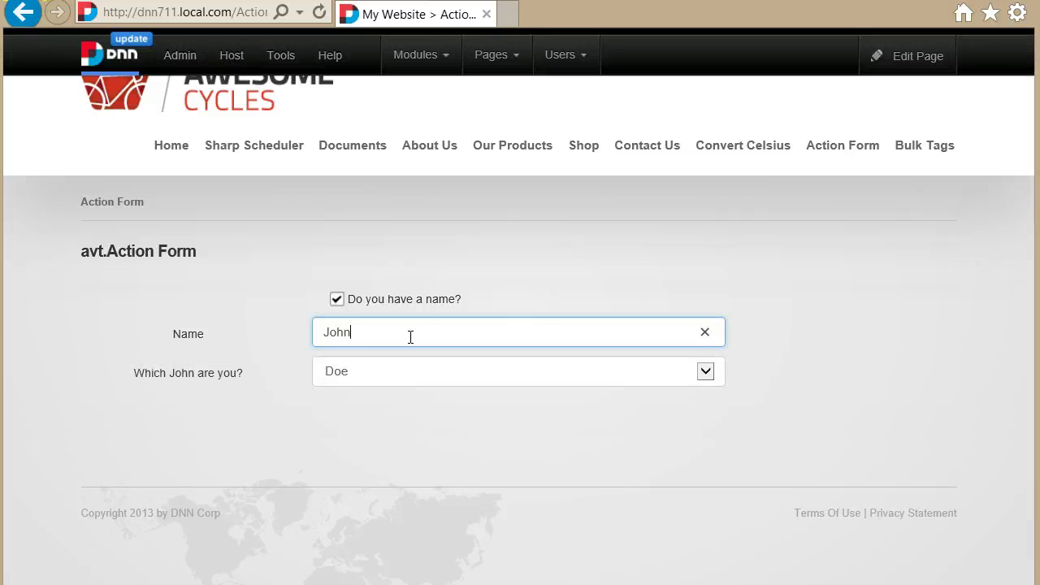
Test the dropdown's dependence on the checkbox by unticking and re-ticking it, clearing and restoring the Name value, and unticking it again.
left_click(337, 300)
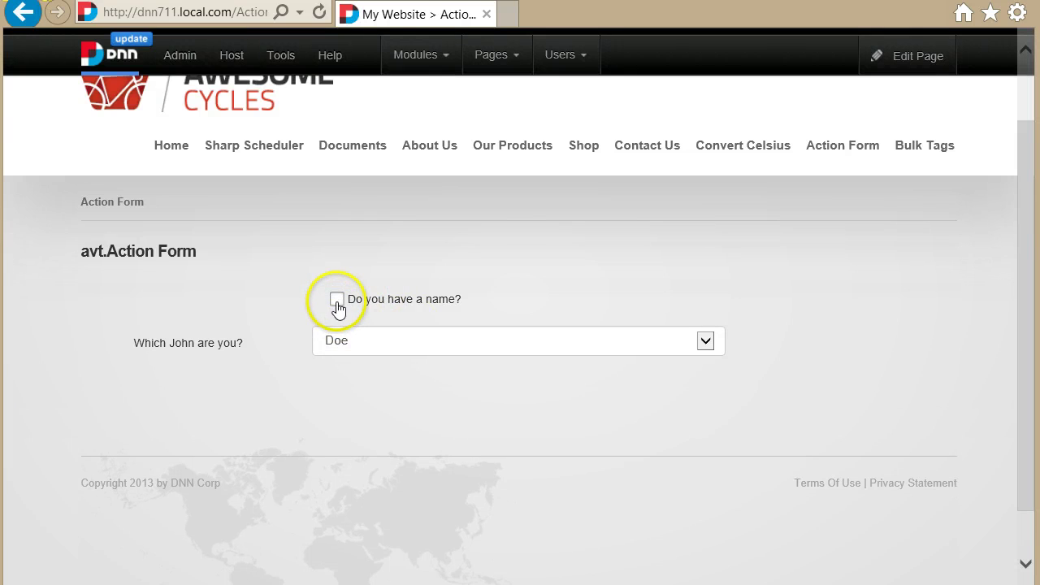
key("space")
key("Tab")
key("BackSpace")
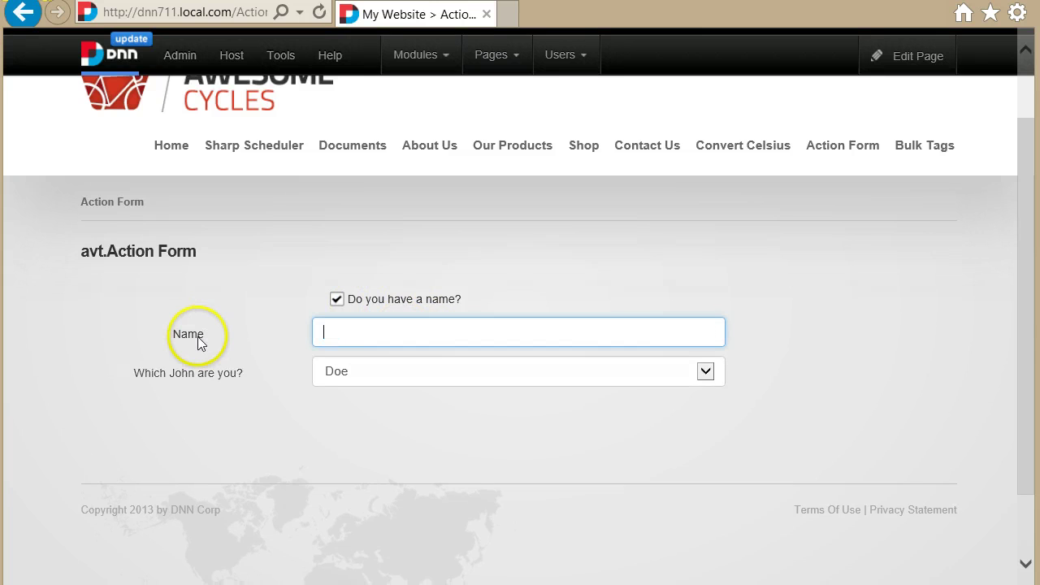
key("ctrl+z")
left_click(399, 332)
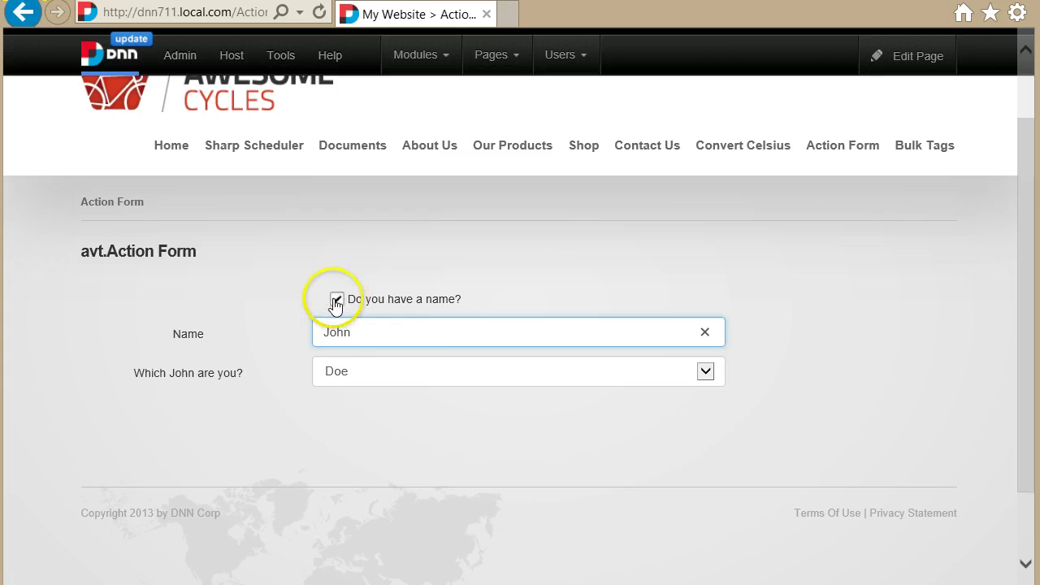
left_click(336, 300)
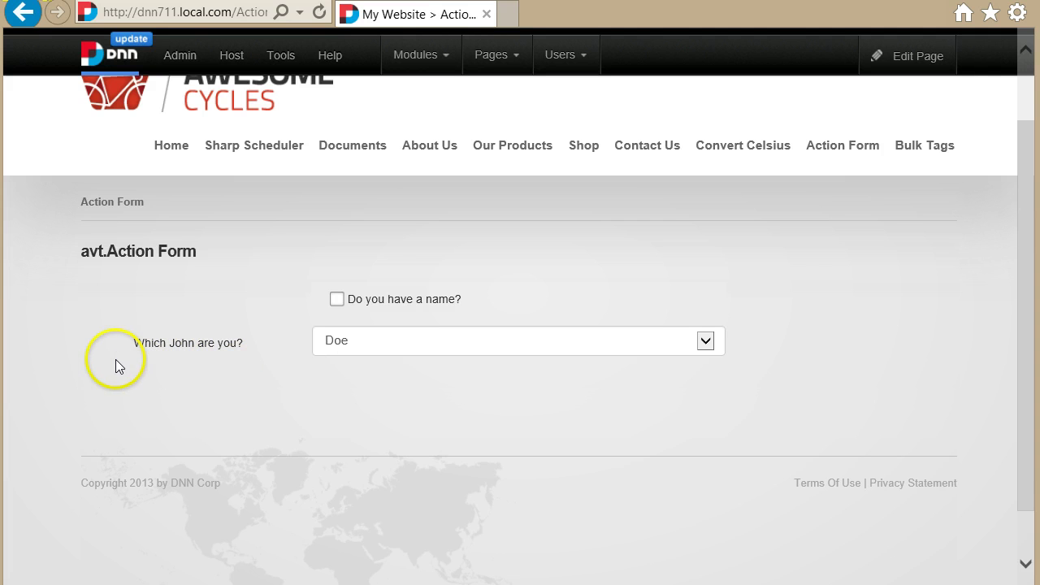
Reopen the form's settings and append && [] to the Show bind expression of the "Which John are you?" dropdown field.
right_click(248, 291)
left_click(289, 301)
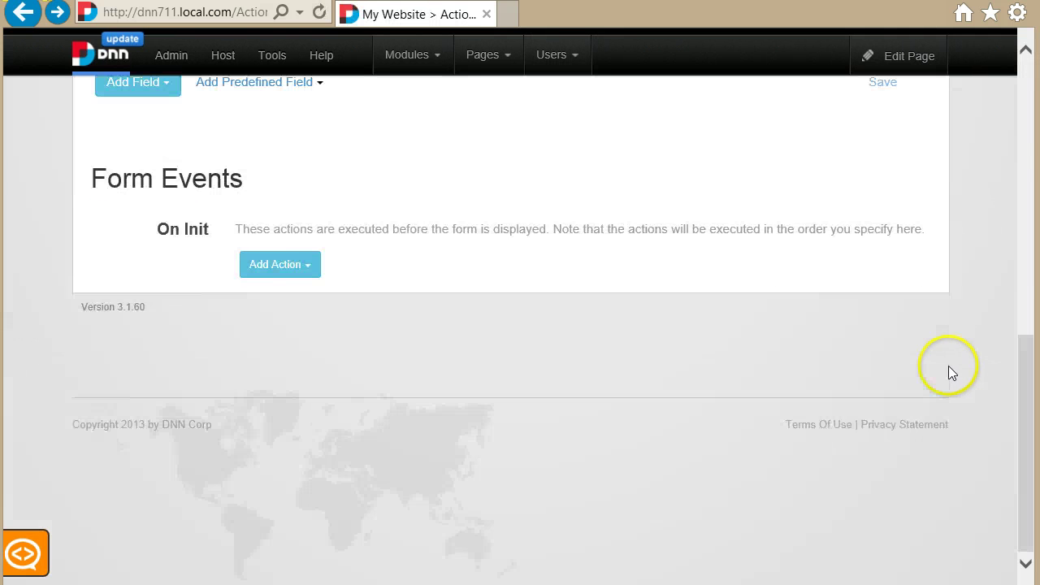
scroll(277, 319, "up", 3)
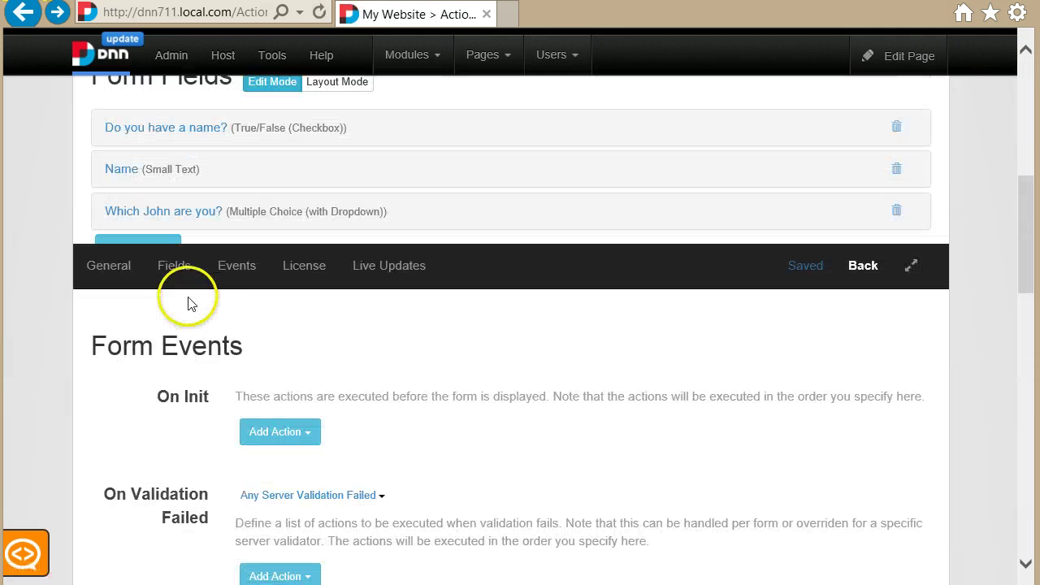
left_click(180, 221)
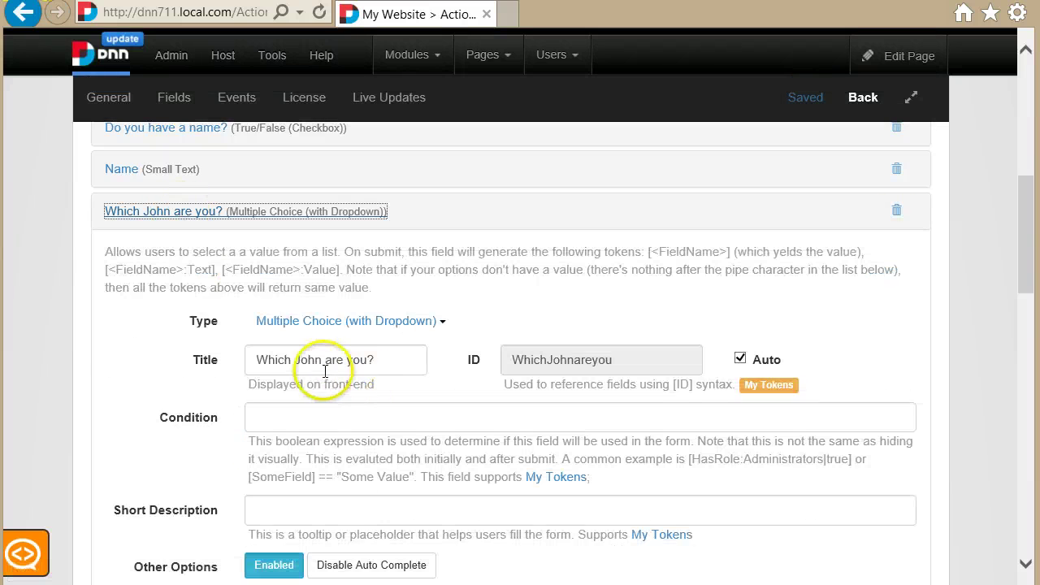
scroll(360, 409, "down", 1)
scroll(382, 488, "down", 9)
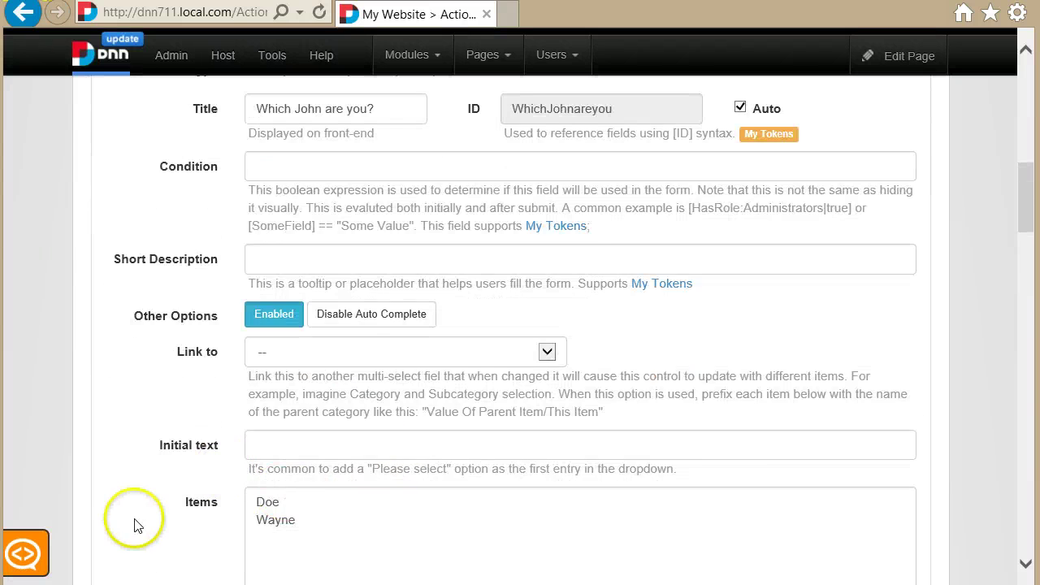
scroll(217, 464, "down", 1)
left_click(399, 279)
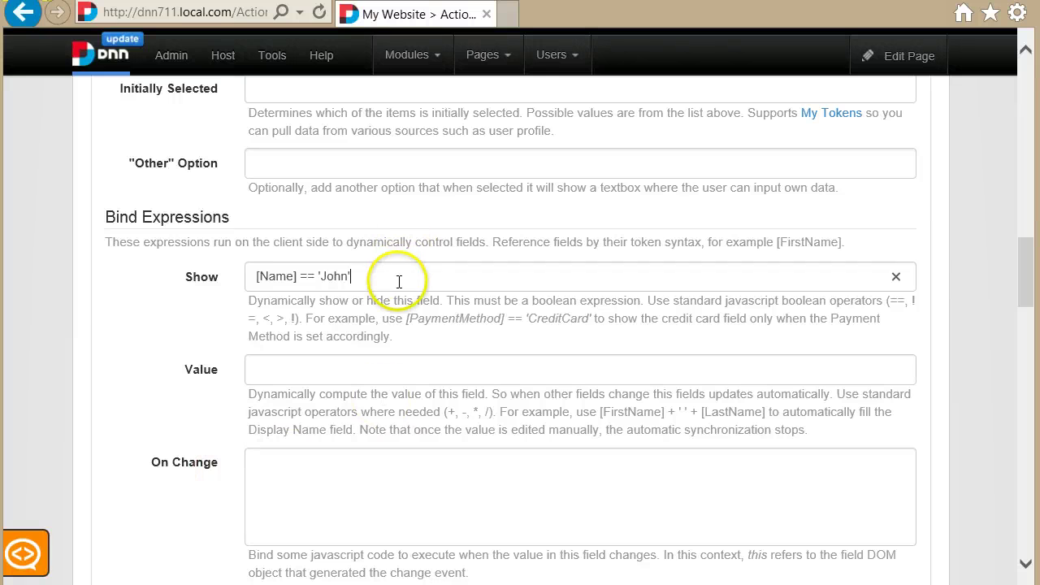
type("&&")
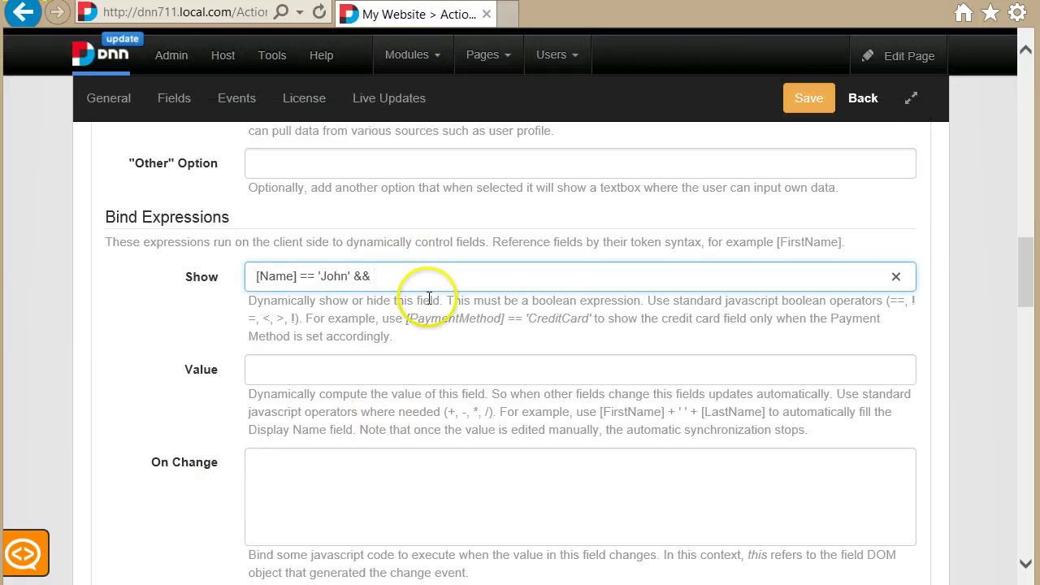
type(" []")
Copy the [Doyouhaveaname] token from the Name field's Show bind expression.
scroll(428, 298, "up", 12)
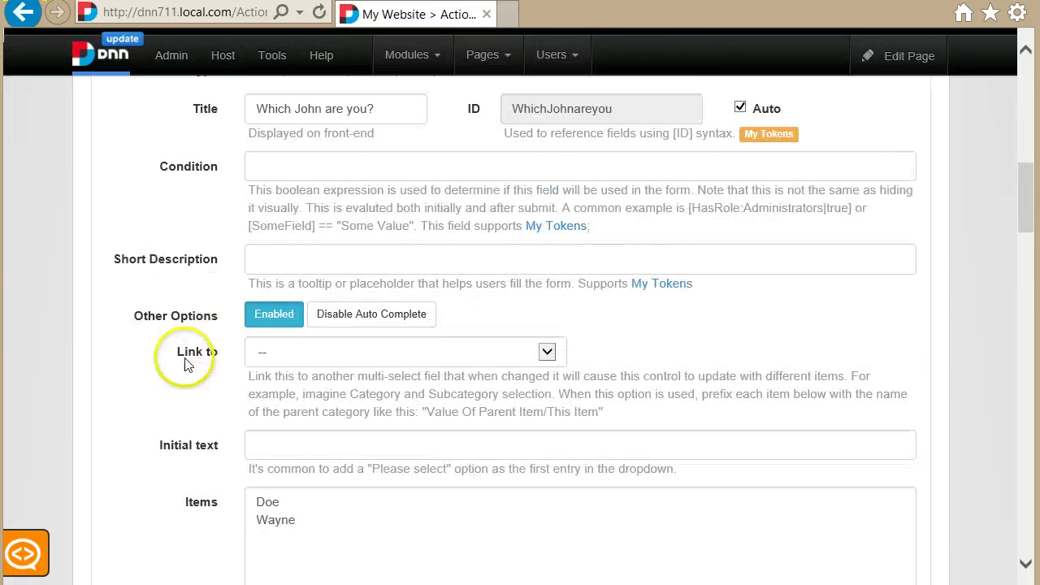
left_click(183, 170)
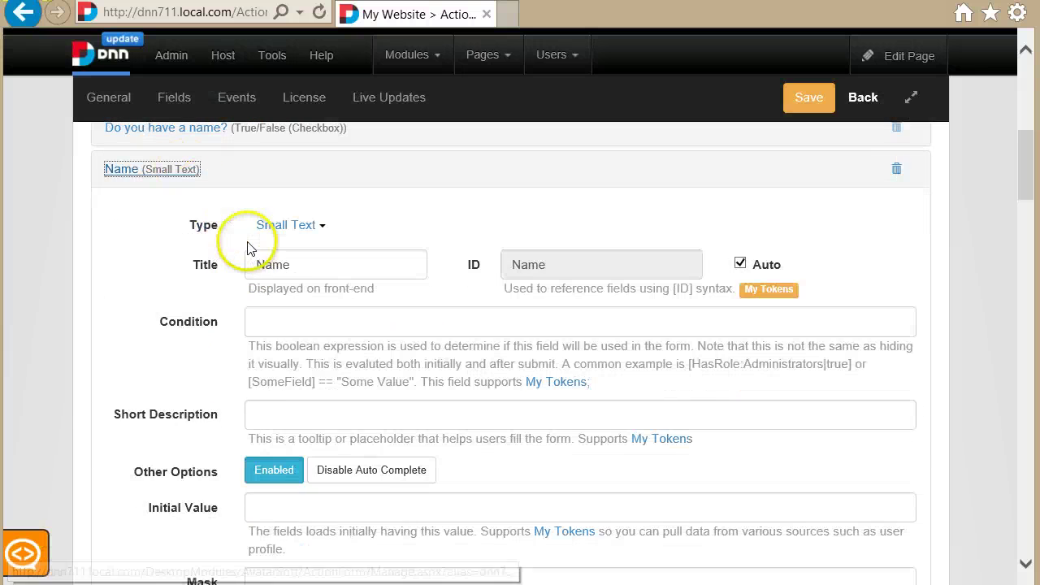
scroll(431, 378, "down", 3)
left_click_drag(395, 382, 63, 391)
key("ctrl+c")
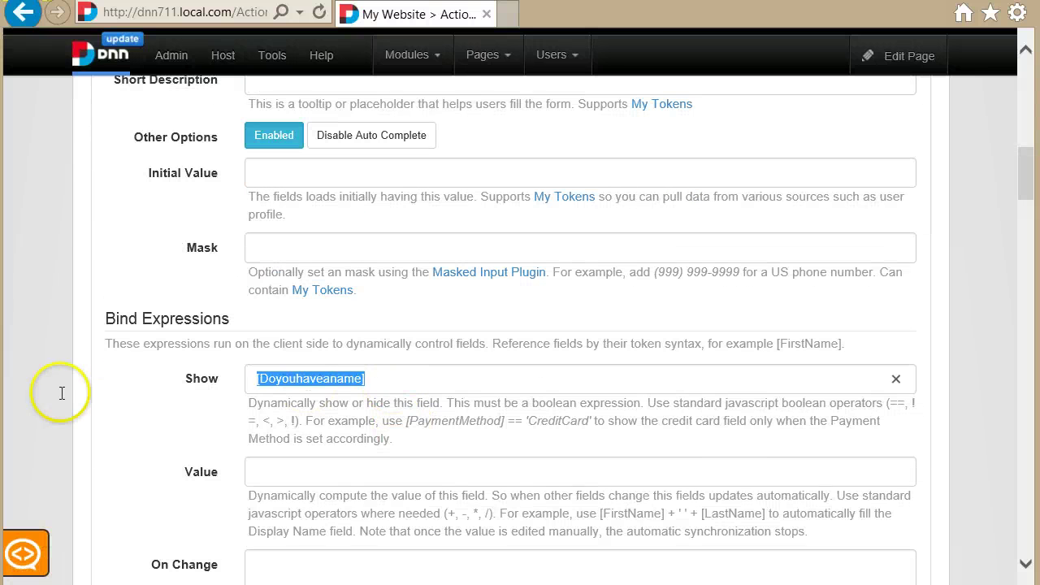
Replace the empty brackets in the dropdown field's Show expression with the copied token, giving [Name] == 'John' && [Doyouhaveaname].
scroll(975, 455, "down", 10)
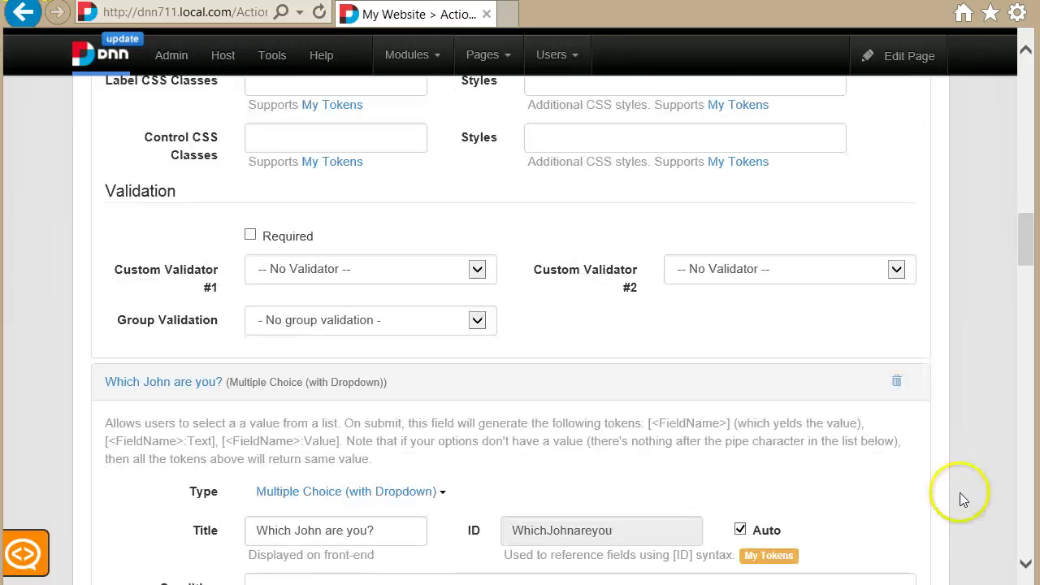
scroll(860, 465, "down", 8)
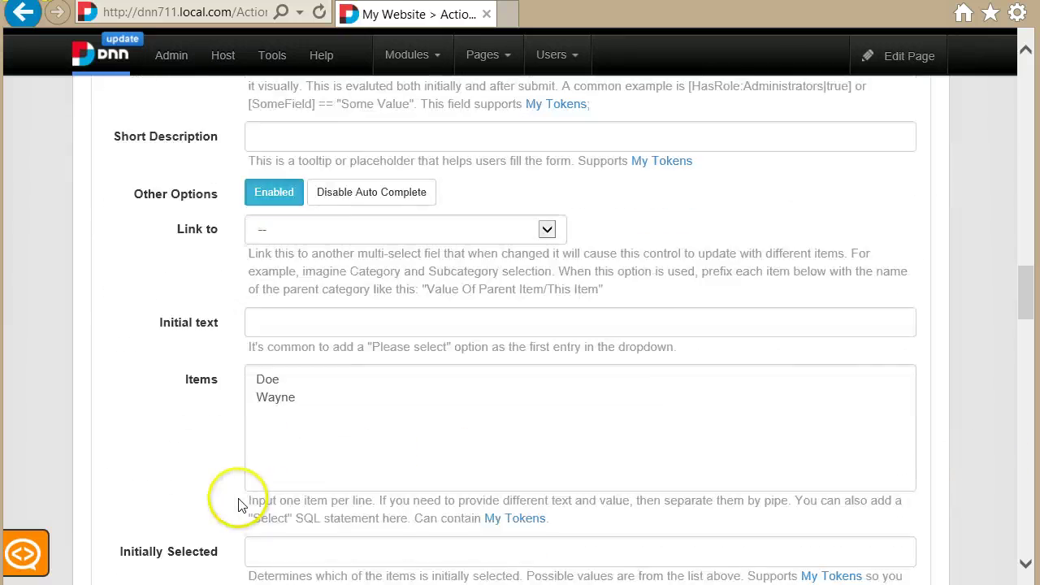
scroll(390, 304, "down", 3)
left_click(377, 196)
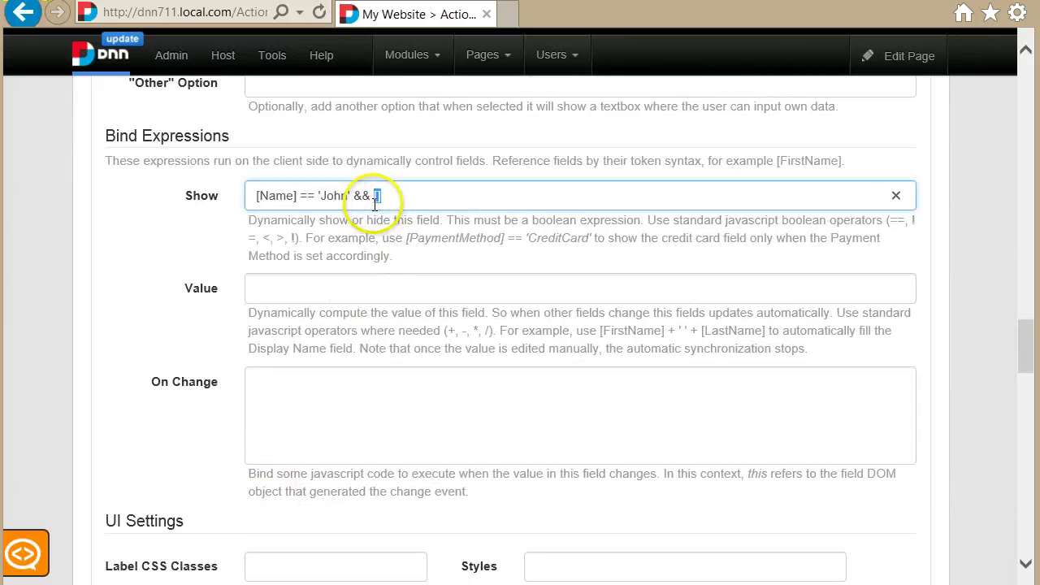
key("ctrl+v")
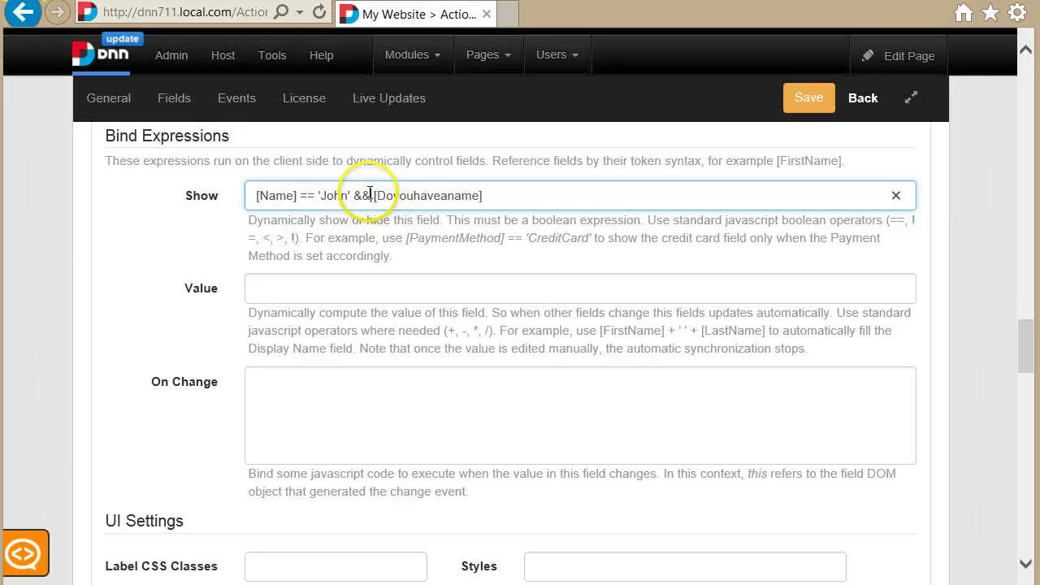
Review the two conditions in the dropdown's Show expression, then save the form and return to the live form page.
double_click(363, 193)
left_click(309, 193)
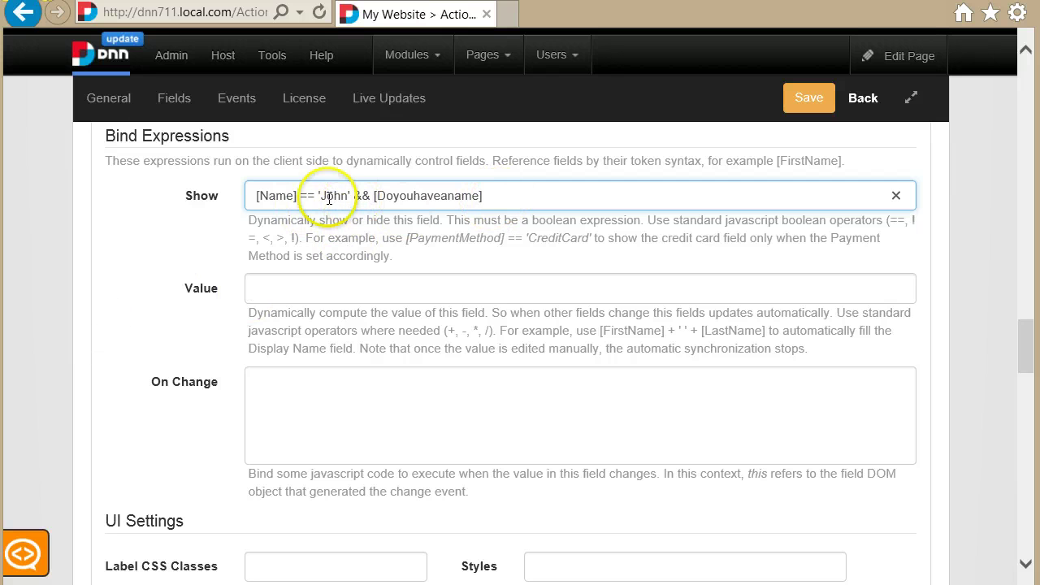
left_click_drag(349, 199, 257, 200)
left_click(375, 195)
double_click(385, 195)
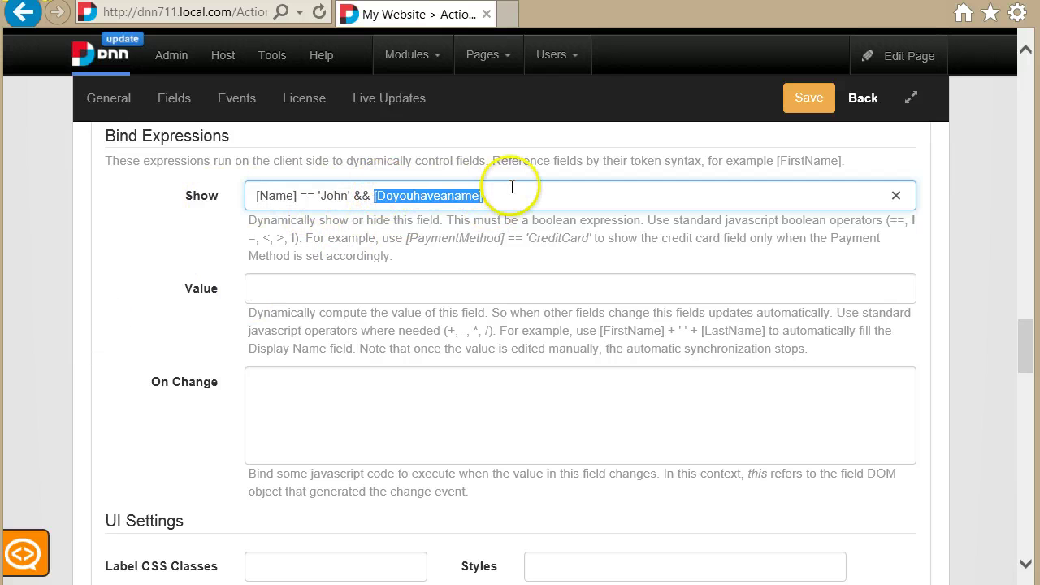
left_click(608, 204)
left_click(805, 101)
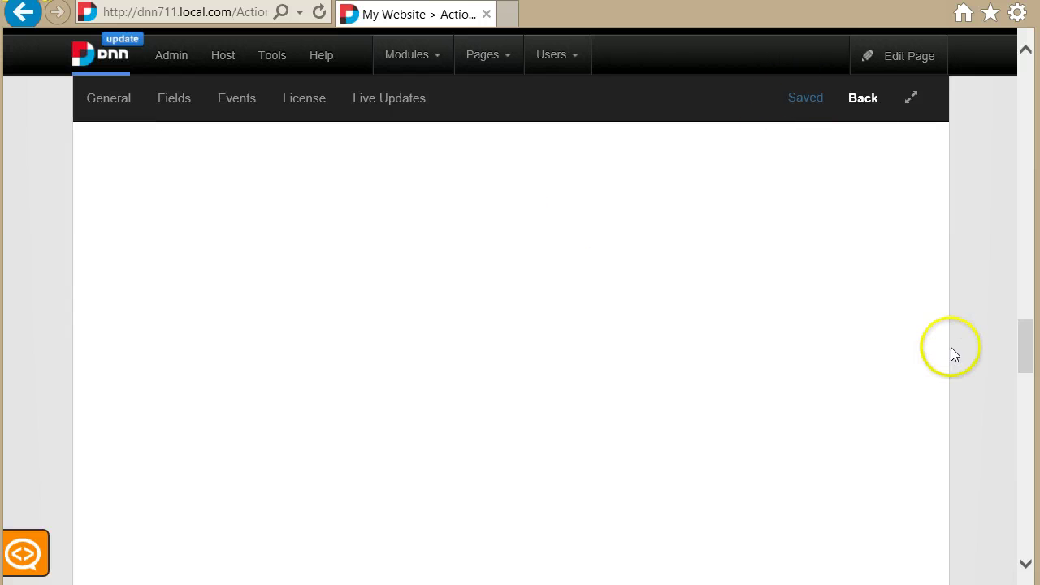
left_click(864, 101)
scroll(878, 137, "up", 6)
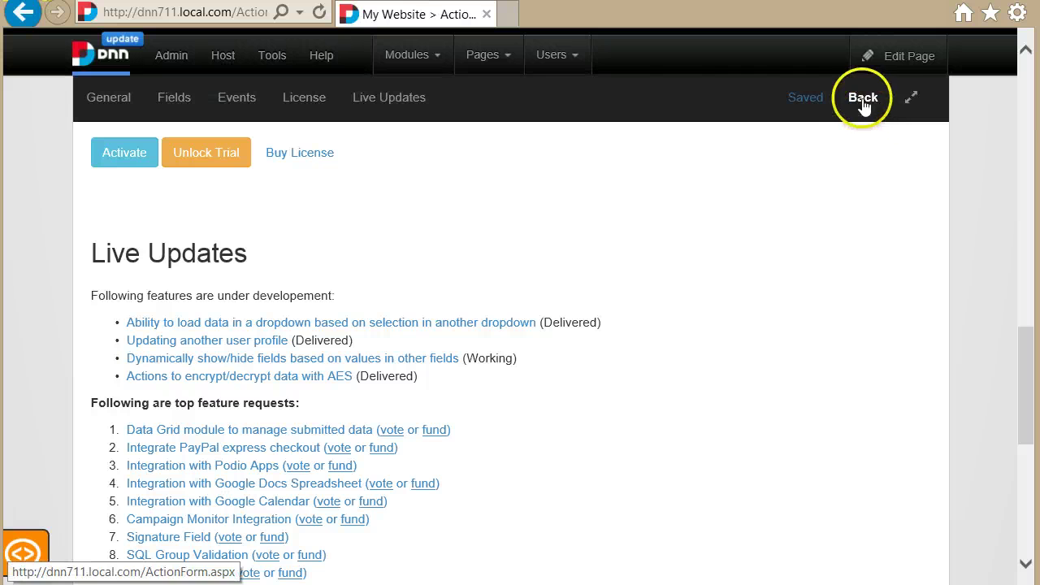
left_click(864, 102)
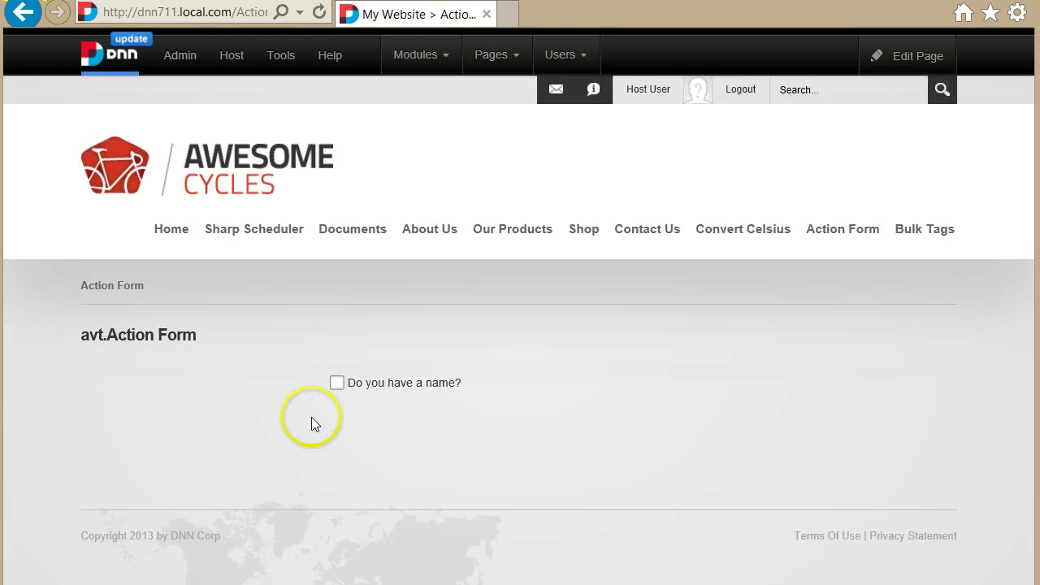
Tick "Do you have a name?" on the live form, enter John as the name and choose Wayne in the dropdown.
left_click(402, 383)
left_click(389, 415)
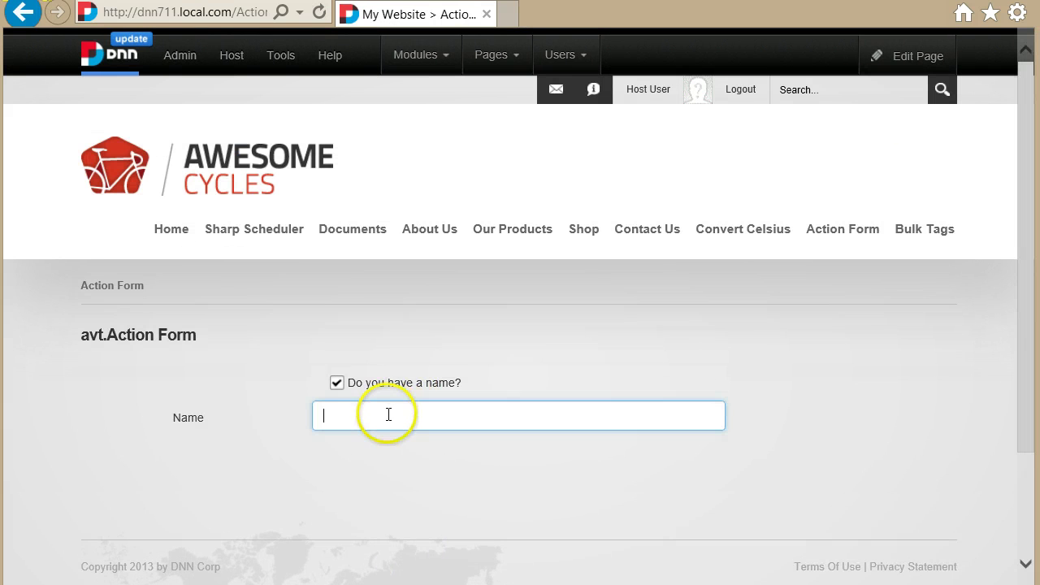
type("John")
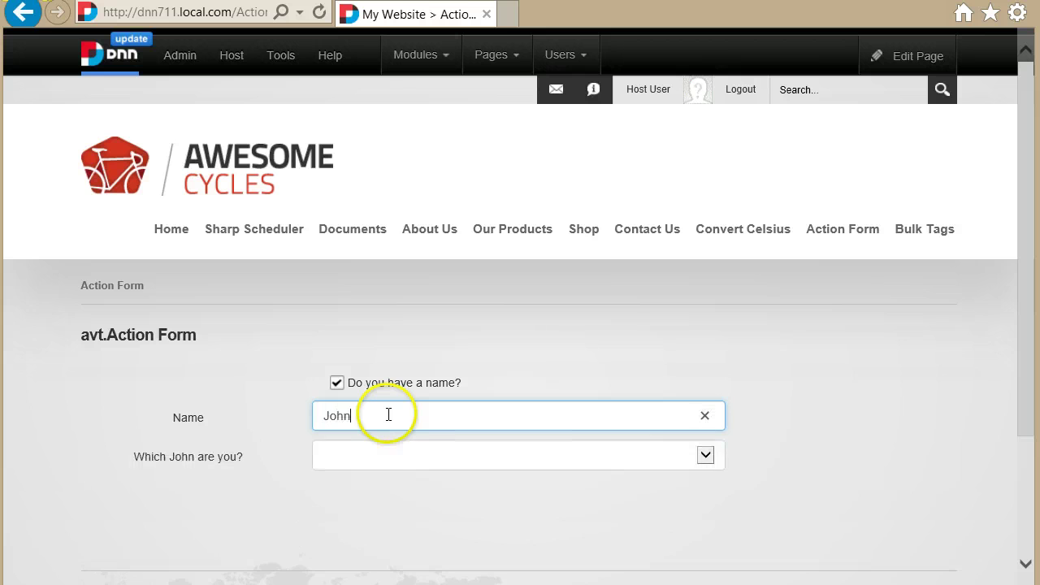
left_click(382, 457)
left_click(392, 484)
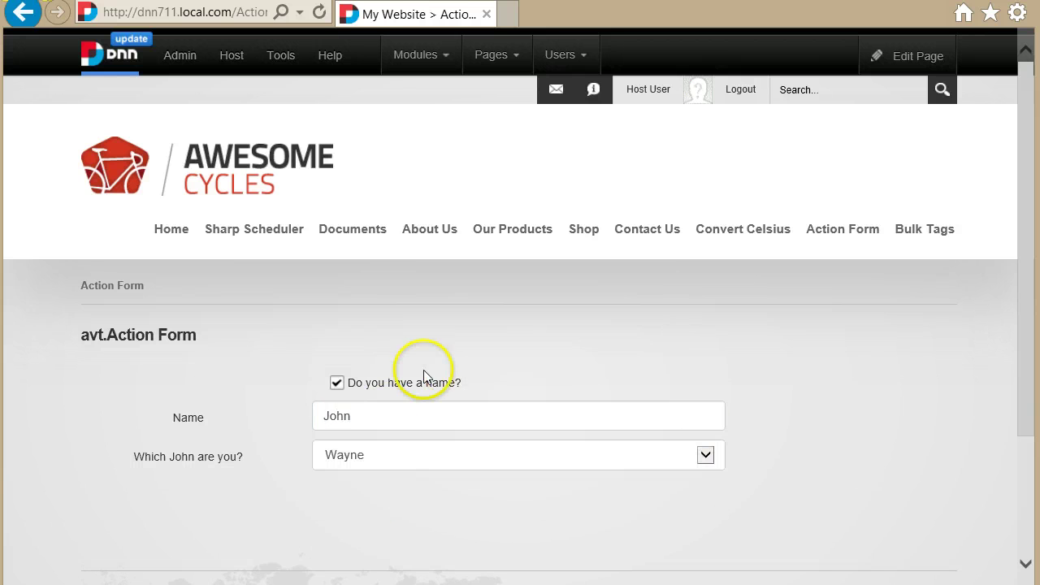
Untick and re-tick "Do you have a name?" repeatedly to test both dependent fields, leaving it unticked.
left_click(336, 384)
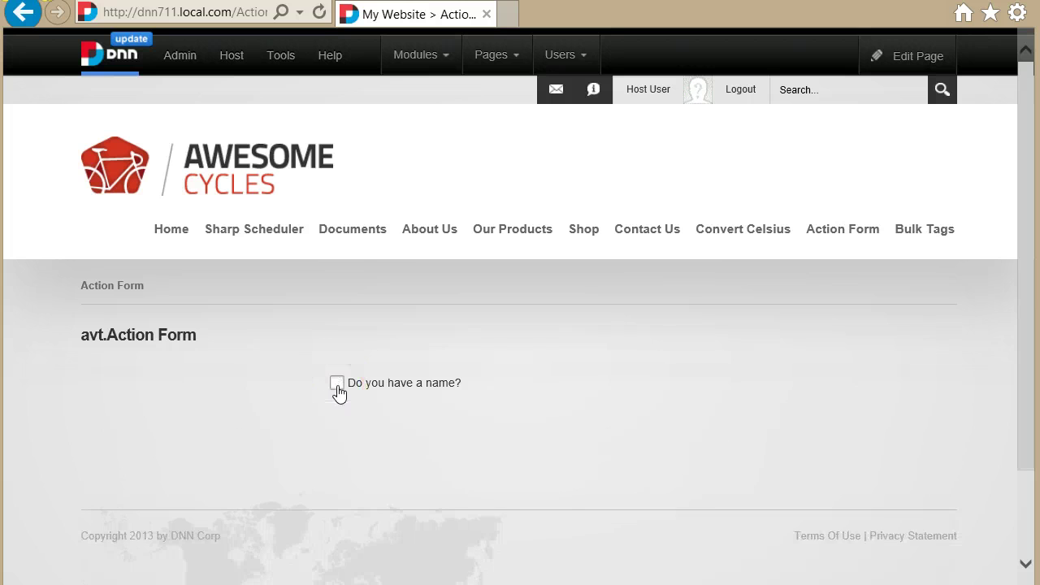
left_click(338, 386)
left_click(338, 386)
left_click(337, 385)
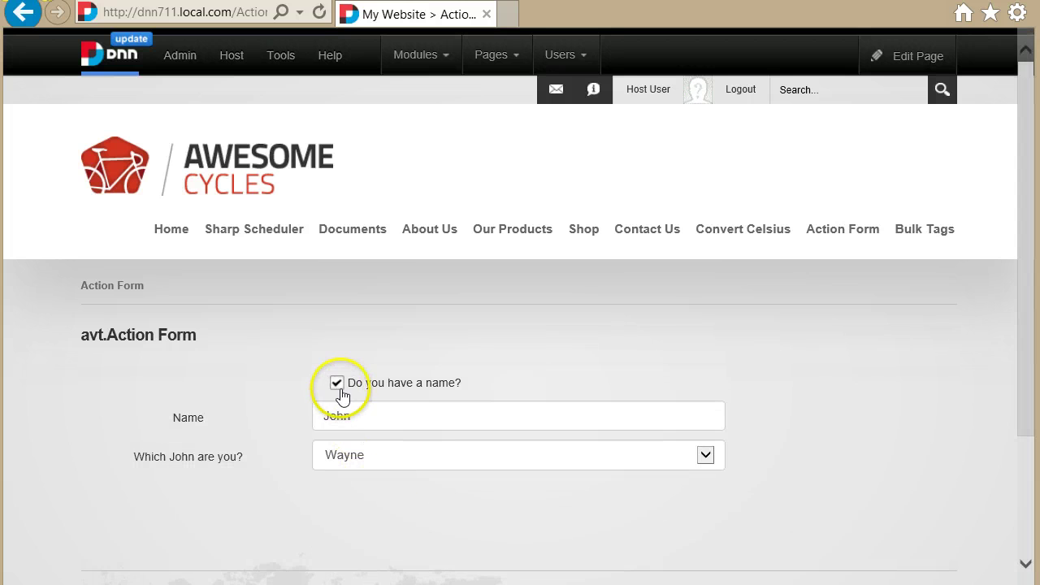
left_click(337, 384)
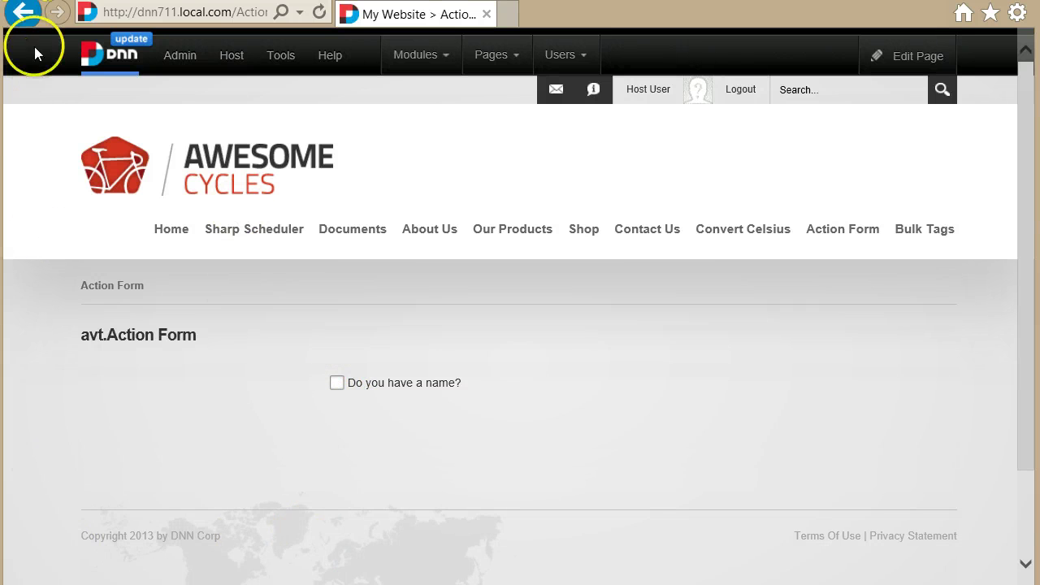
Return to the form's settings and add a Small Text field below the "Which John are you?" dropdown field.
left_click(20, 12)
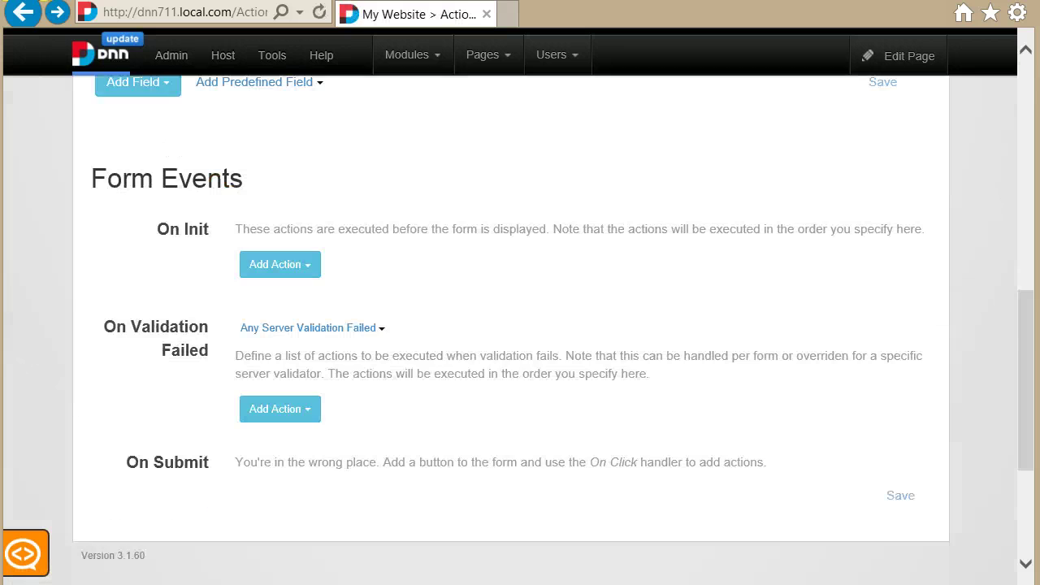
scroll(355, 363, "up", 5)
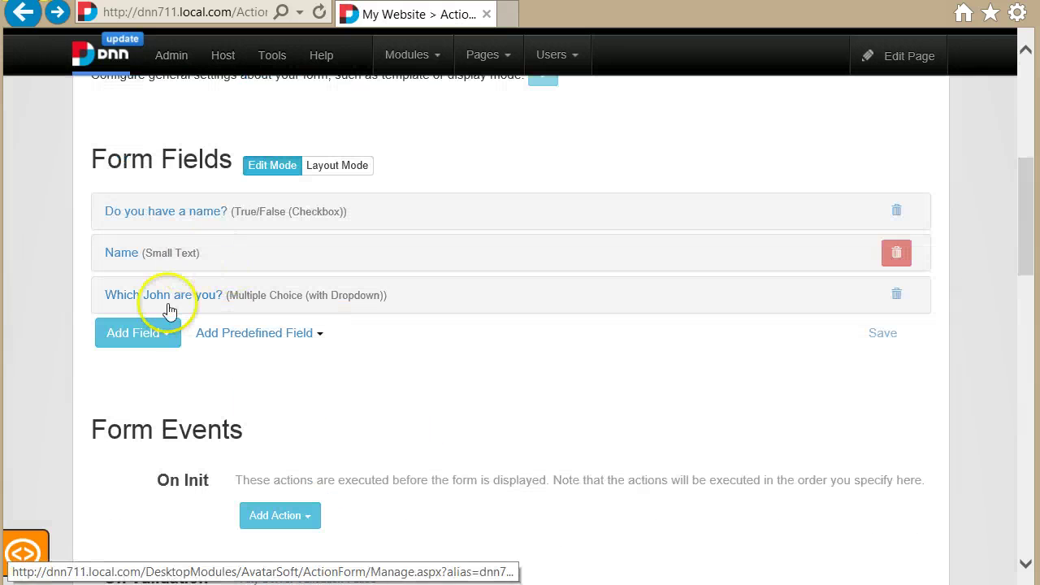
left_click(148, 351)
scroll(244, 439, "down", 2)
mouse_move(170, 436)
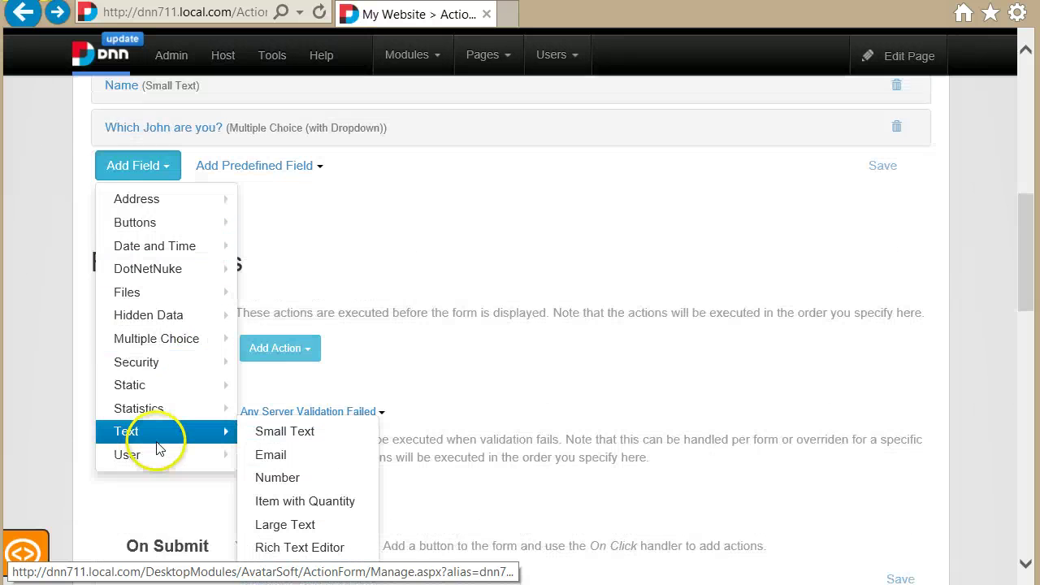
left_click(286, 429)
Enter empty brackets [] as the new field's Value bind expression and set its title to Display Name.
scroll(348, 431, "down", 3)
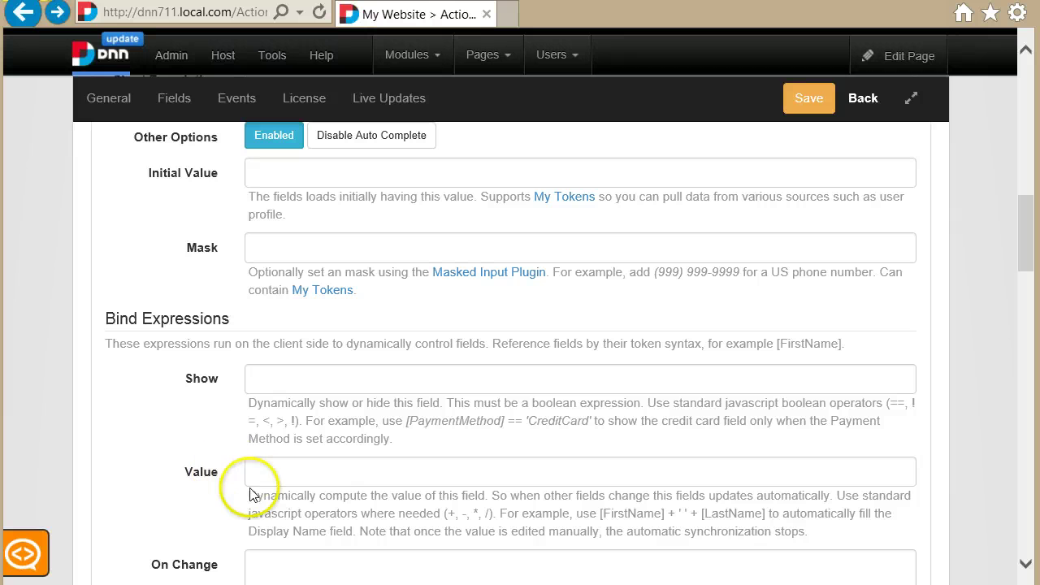
left_click(286, 476)
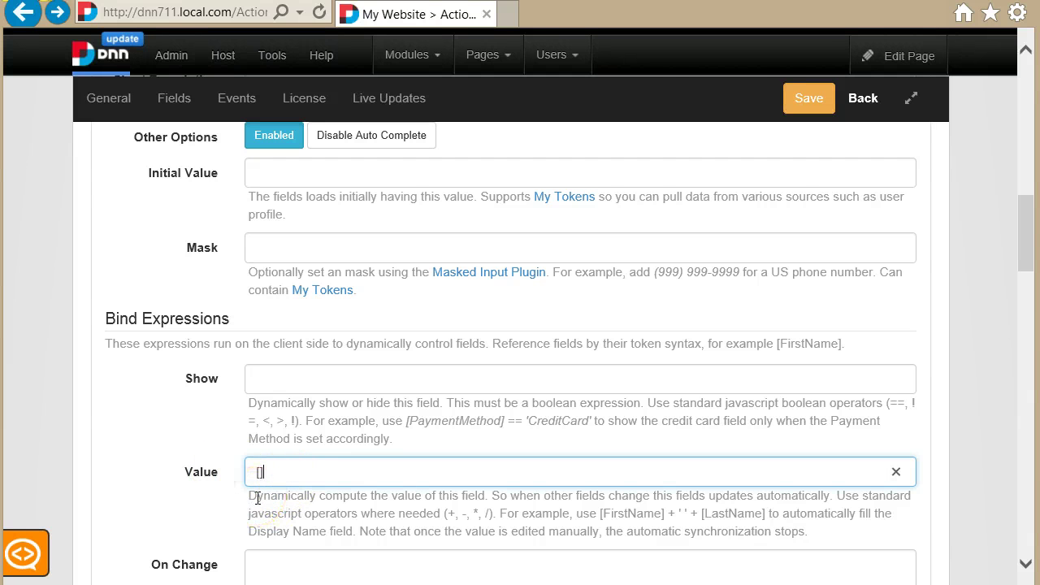
scroll(257, 497, "up", 3)
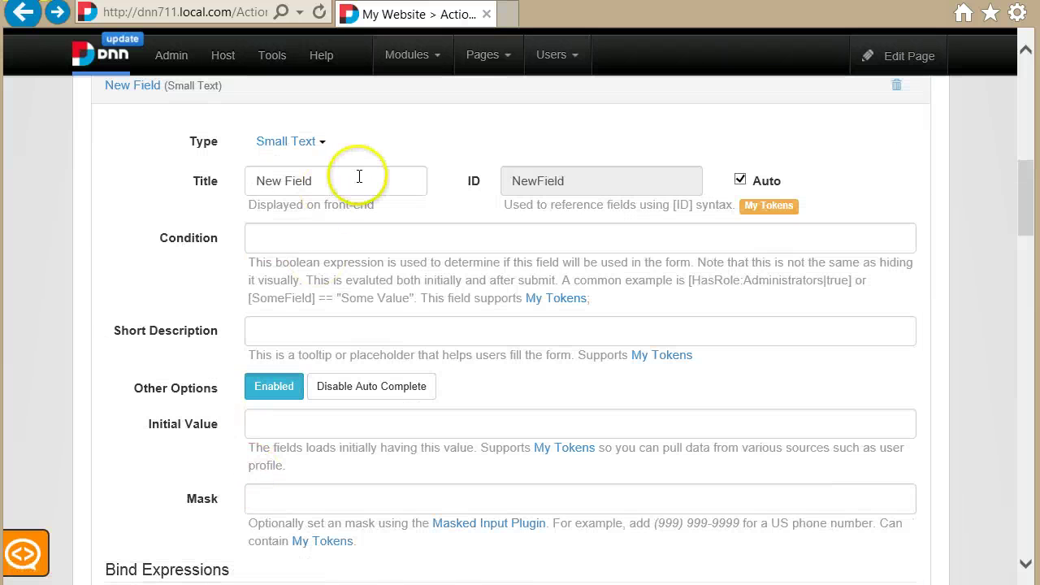
left_click(360, 174)
key("ctrl+a")
type("D")
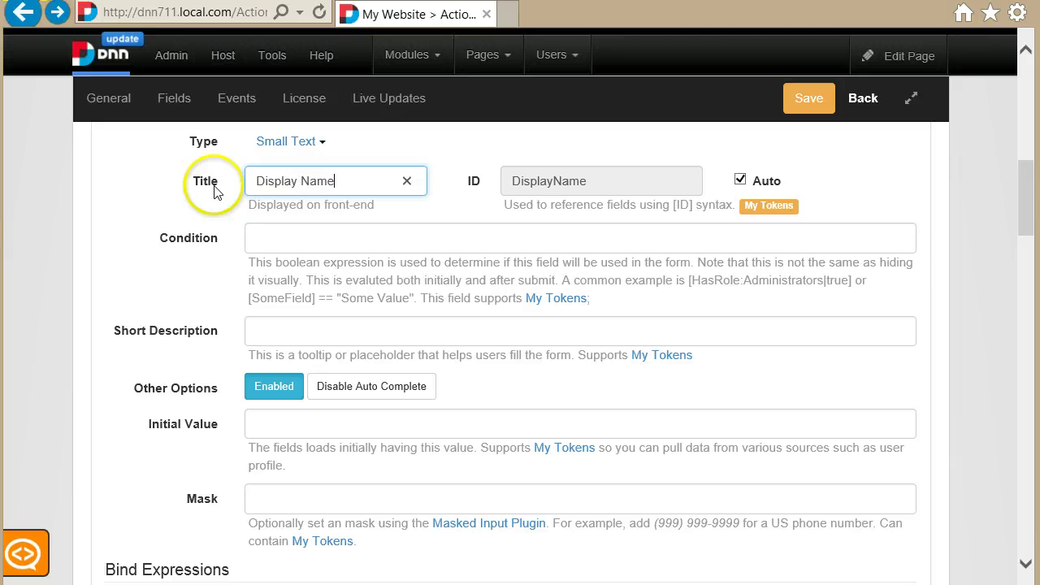
Enter [Name] + ' ' + as the start of the Display Name field's Value bind expression.
scroll(260, 198, "down", 1)
scroll(274, 463, "down", 1)
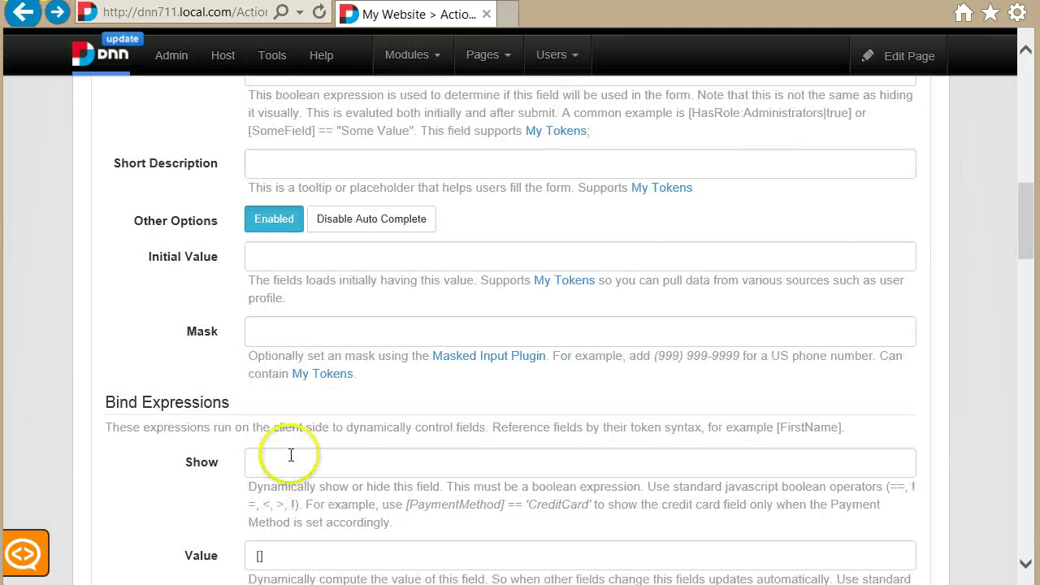
left_click(291, 457)
left_click(285, 555)
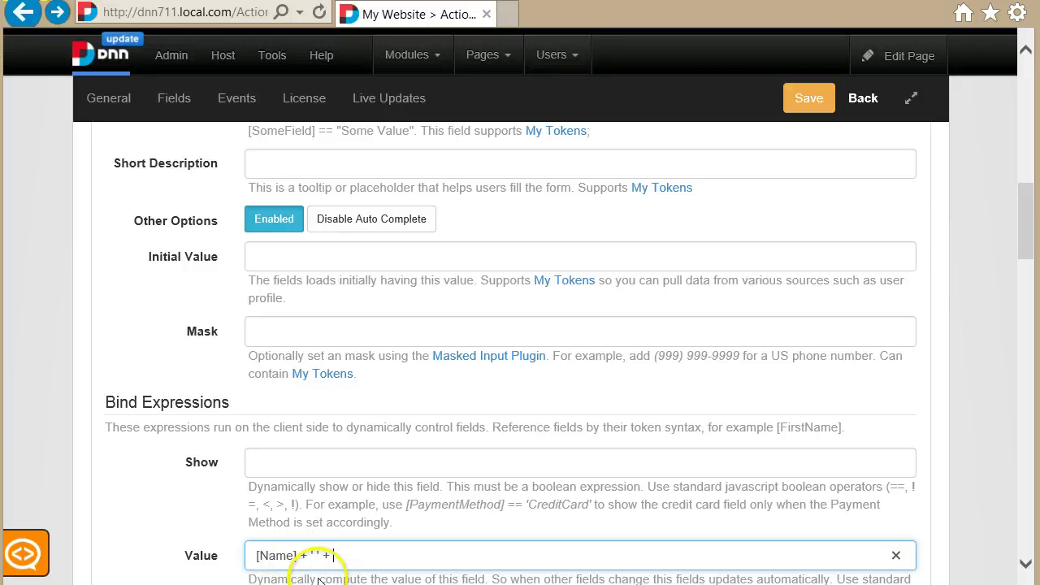
scroll(319, 581, "down", 2)
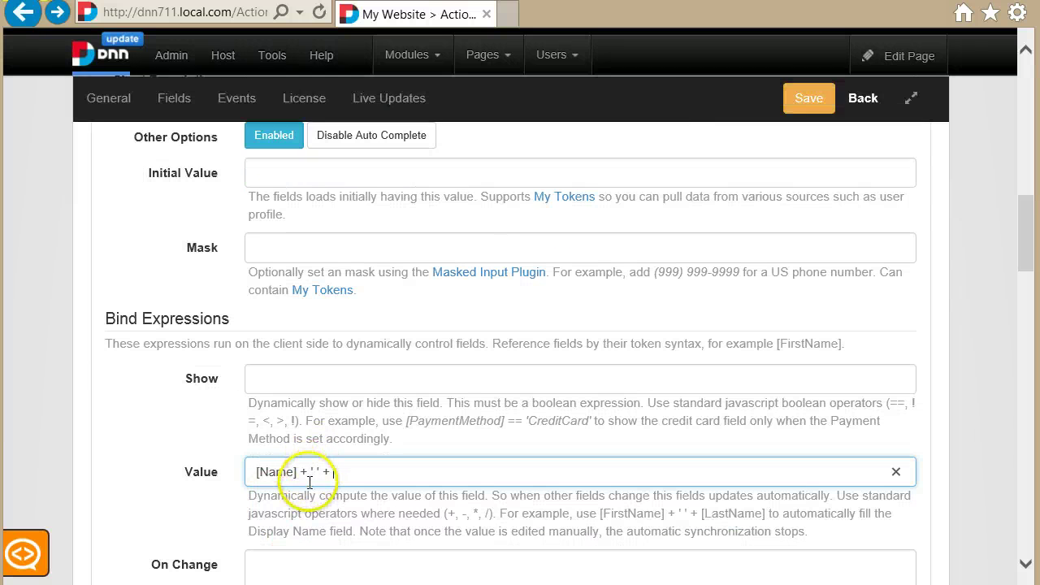
left_click(299, 474)
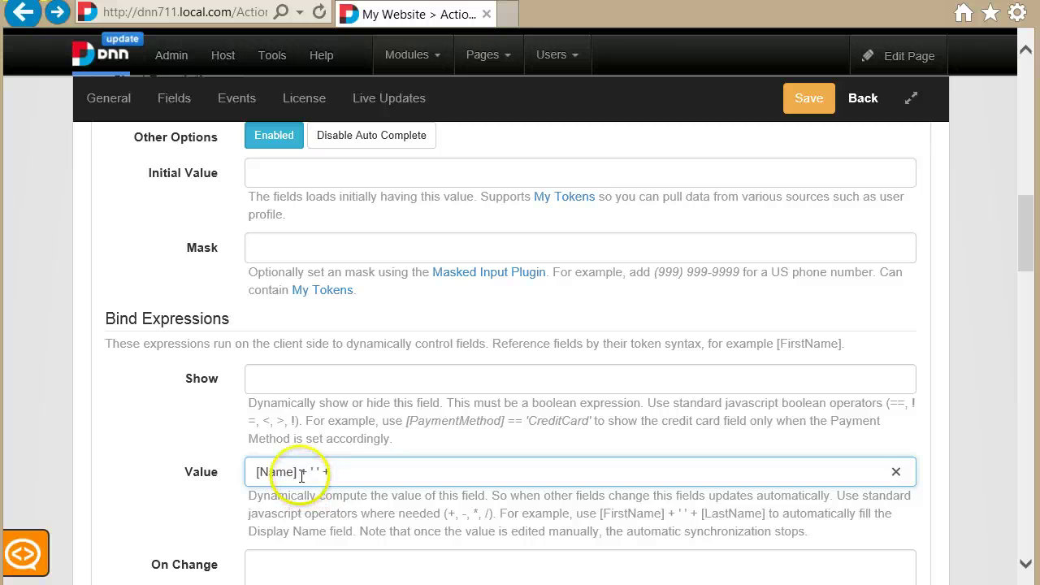
left_click(258, 474, "shift")
left_click(276, 478)
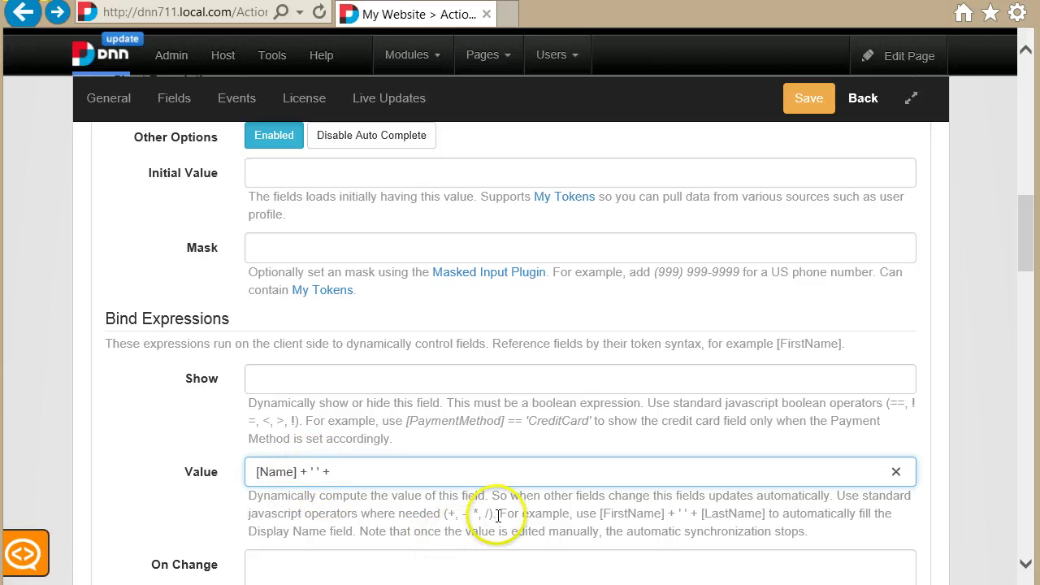
Open the "Which John are you?" field's settings and copy its ID, WhichJohnareyou.
scroll(472, 488, "up", 4)
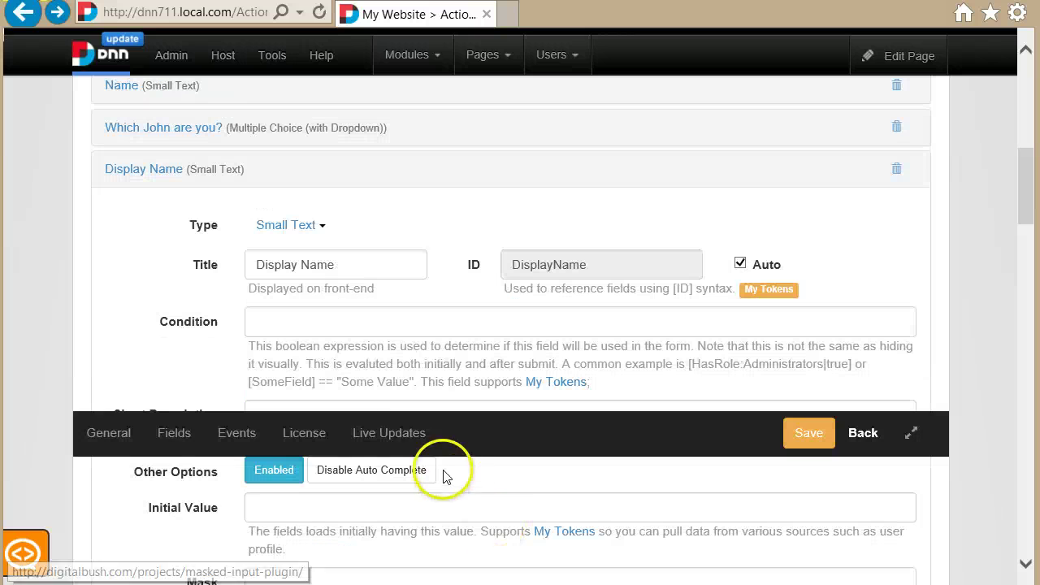
left_click(271, 135)
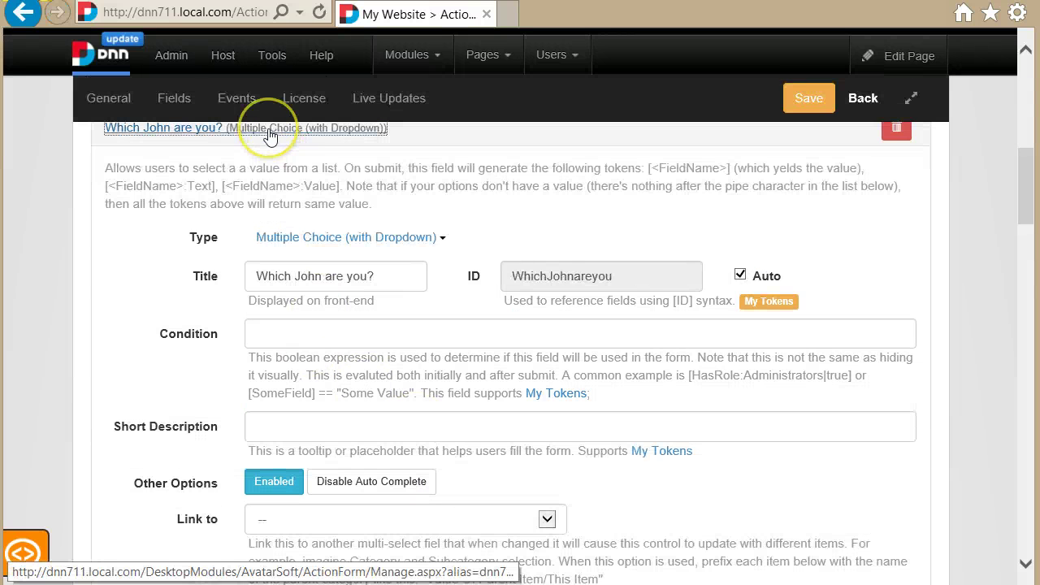
double_click(588, 276)
key("ctrl+c")
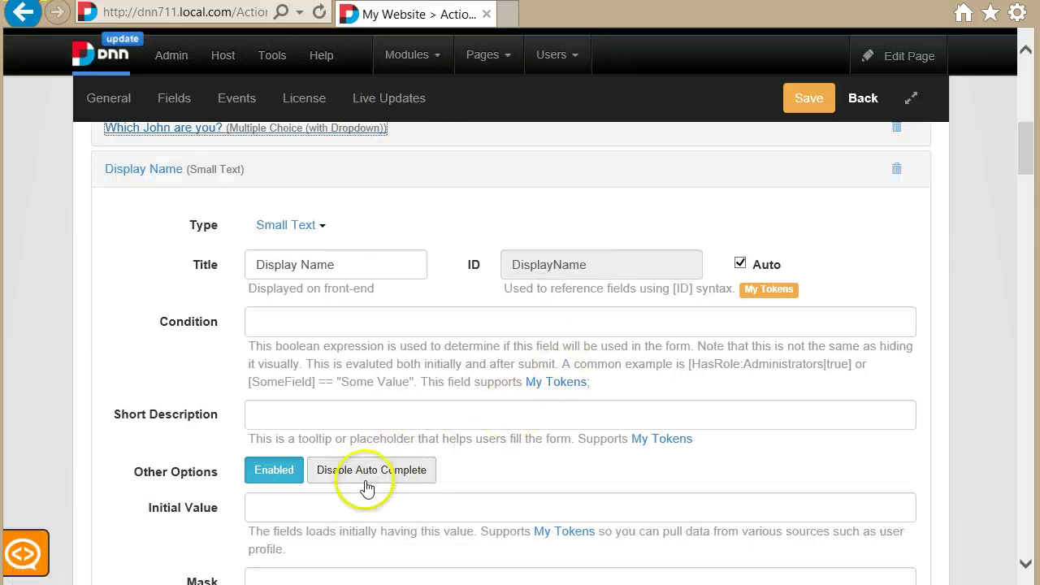
Complete the Display Name field's Value bind expression with the copied ID so it reads [Name] + ' ' + [WhichJohnareyou].
scroll(365, 504, "down", 2)
scroll(365, 524, "down", 6)
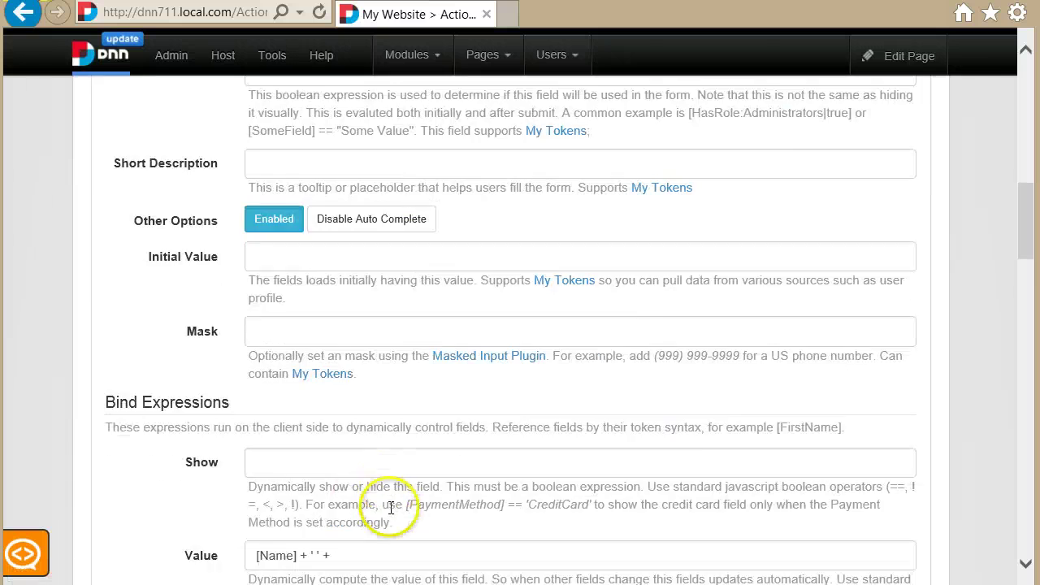
scroll(360, 491, "up", 3)
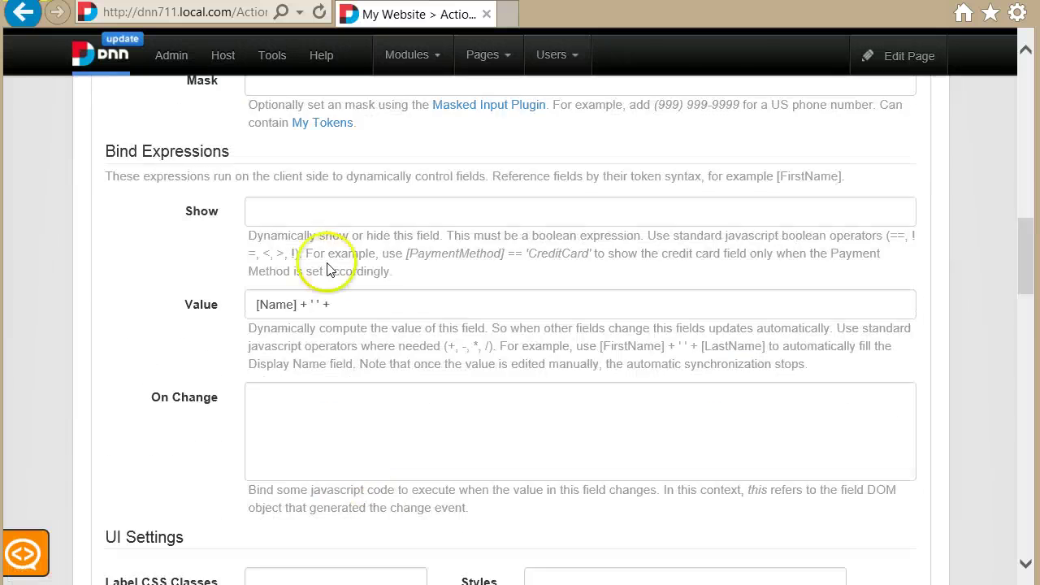
left_click(360, 304)
type("'")
key("ctrl+v")
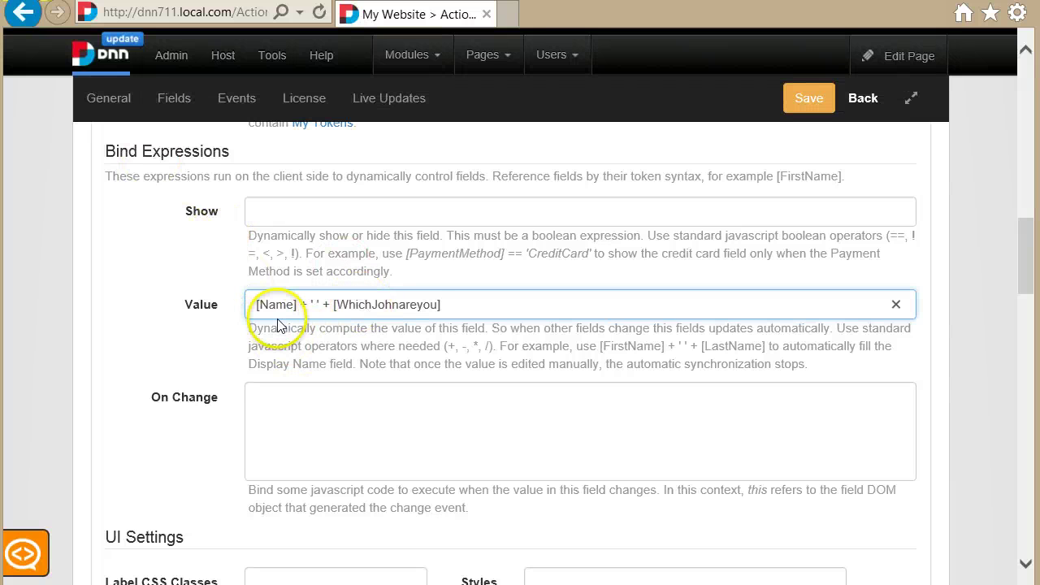
left_click_drag(256, 304, 298, 312)
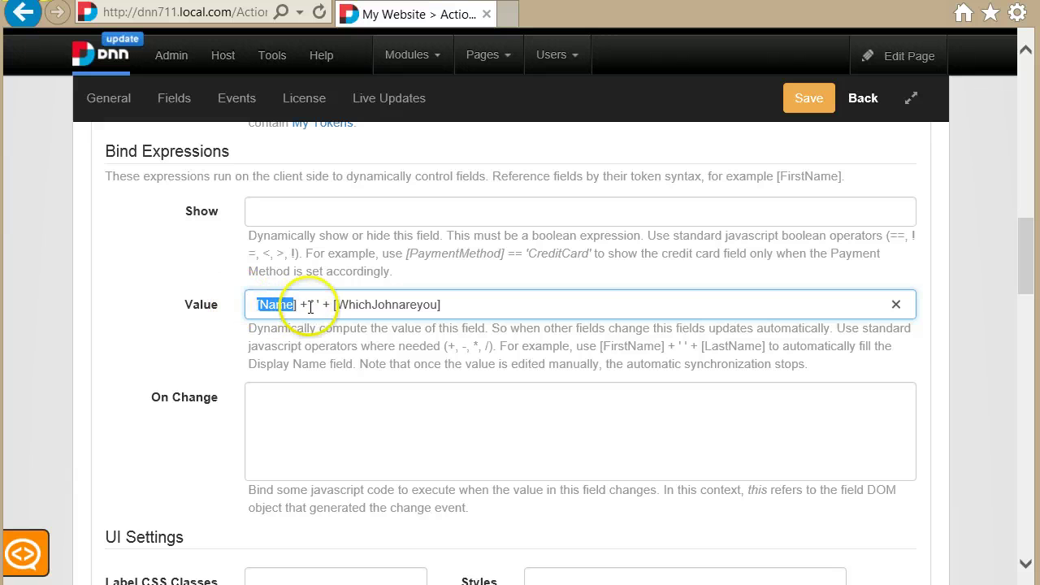
left_click(310, 306)
left_click(446, 302)
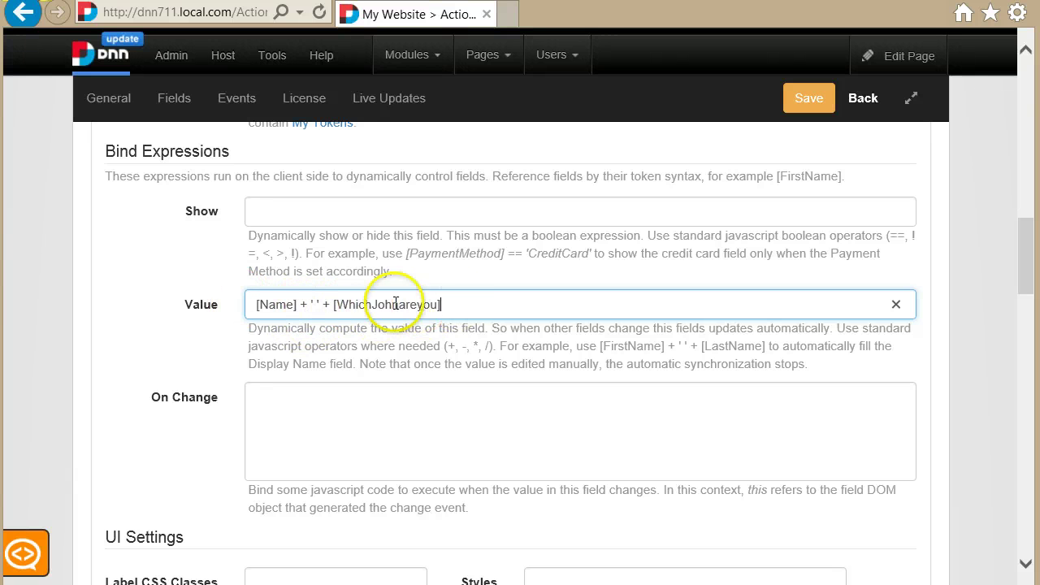
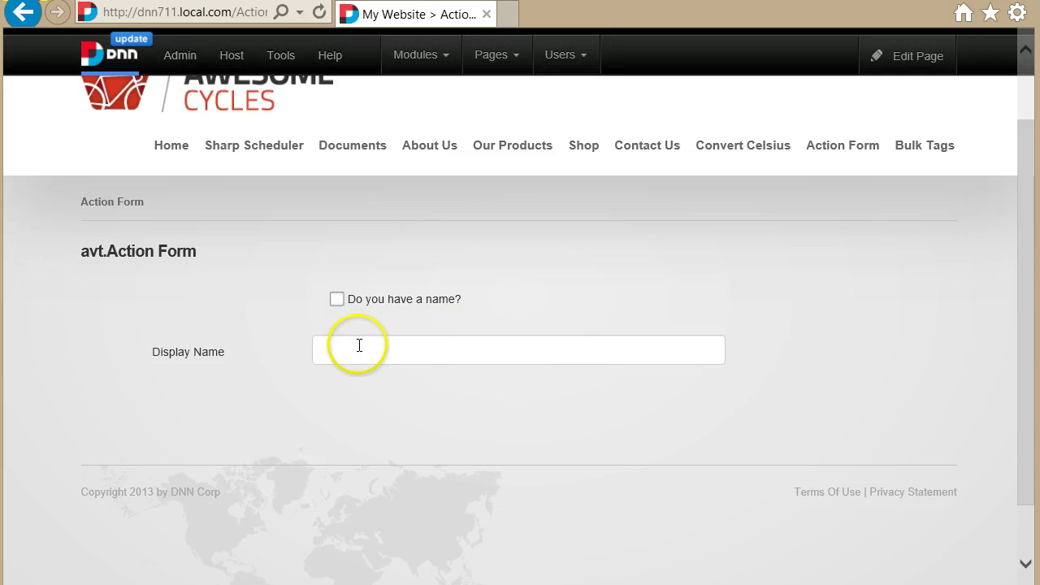
Tick "Do you have a name?" on the live form and enter John as the name.
left_click(432, 302)
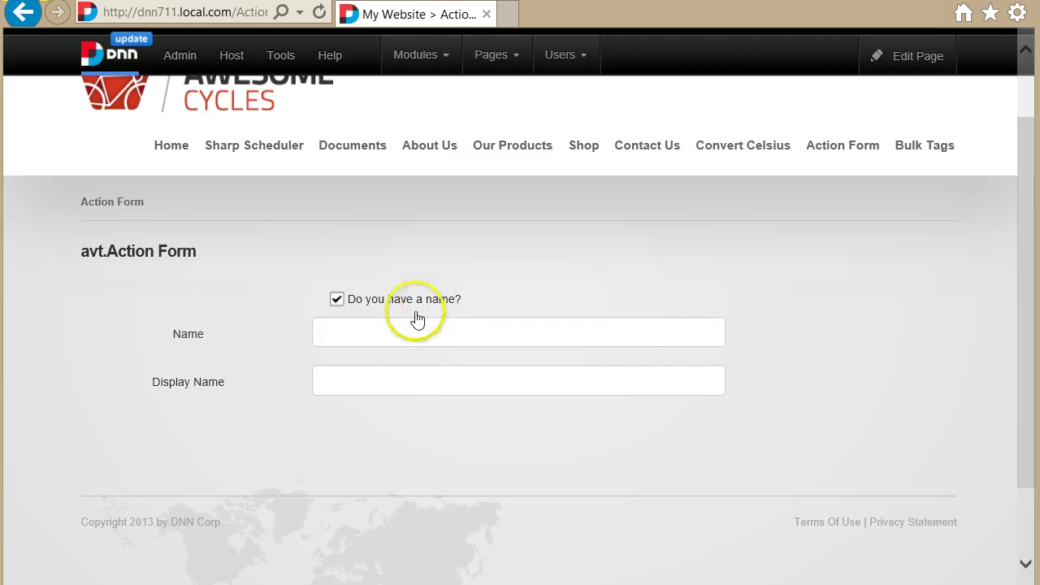
left_click(348, 339)
type("J")
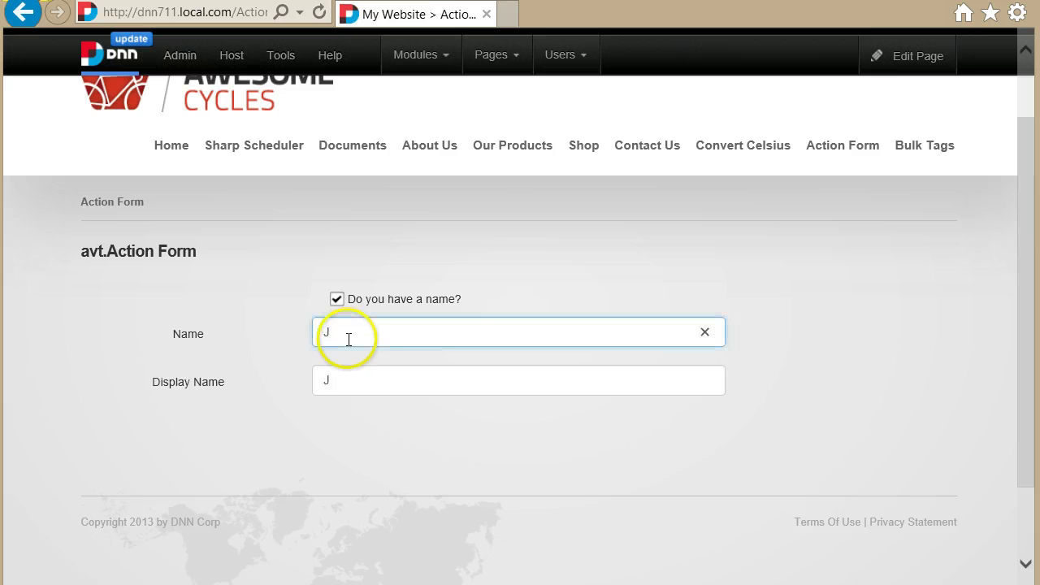
type("d")
key("BackSpace")
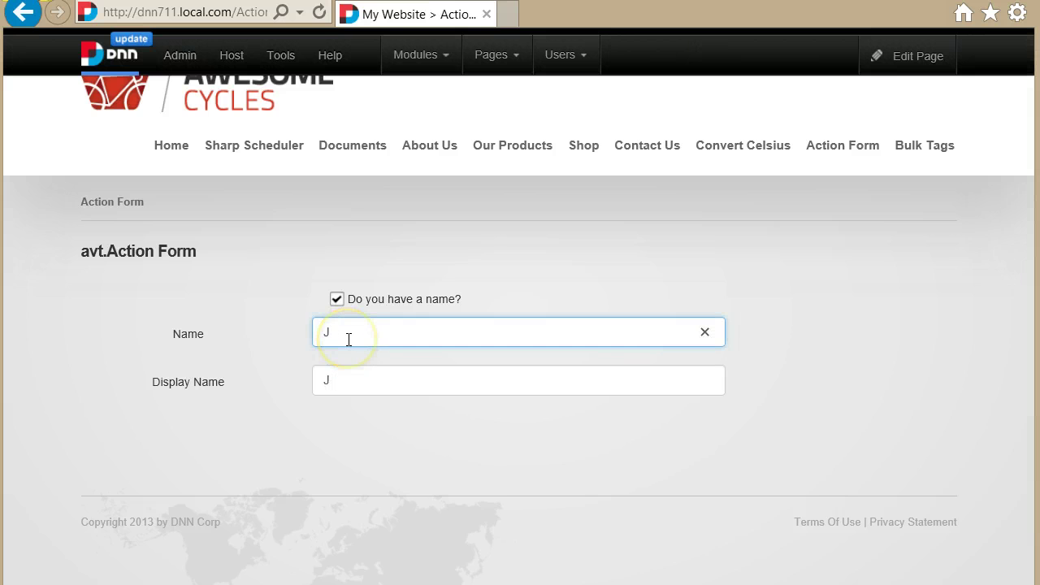
type("o")
type("nathan")
key("BackSpace")
key("BackSpace")
type("n")
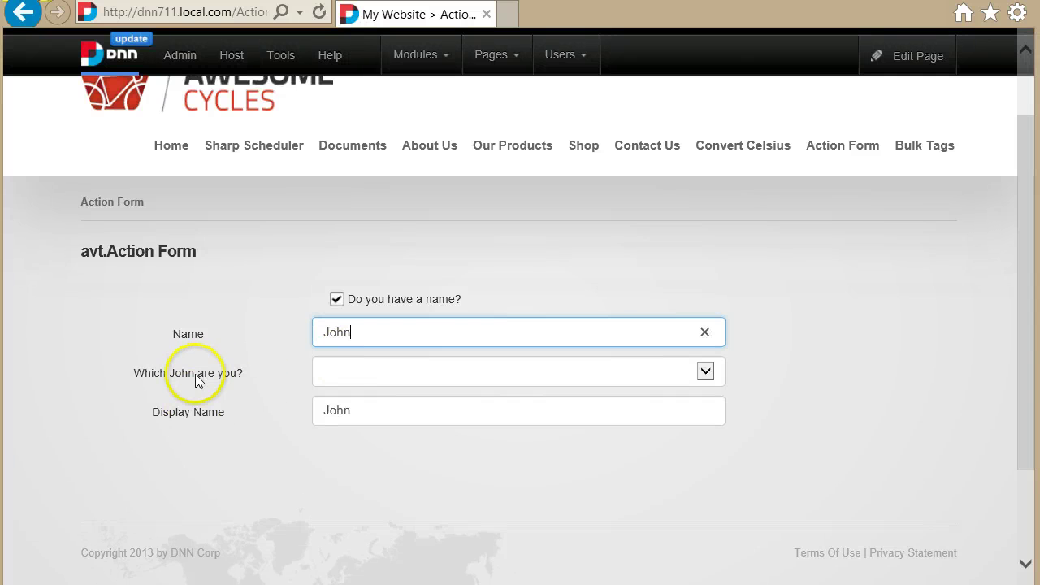
Choose Doe and then Wayne in the "Which John are you?" dropdown to test the computed Display Name.
left_click(351, 379)
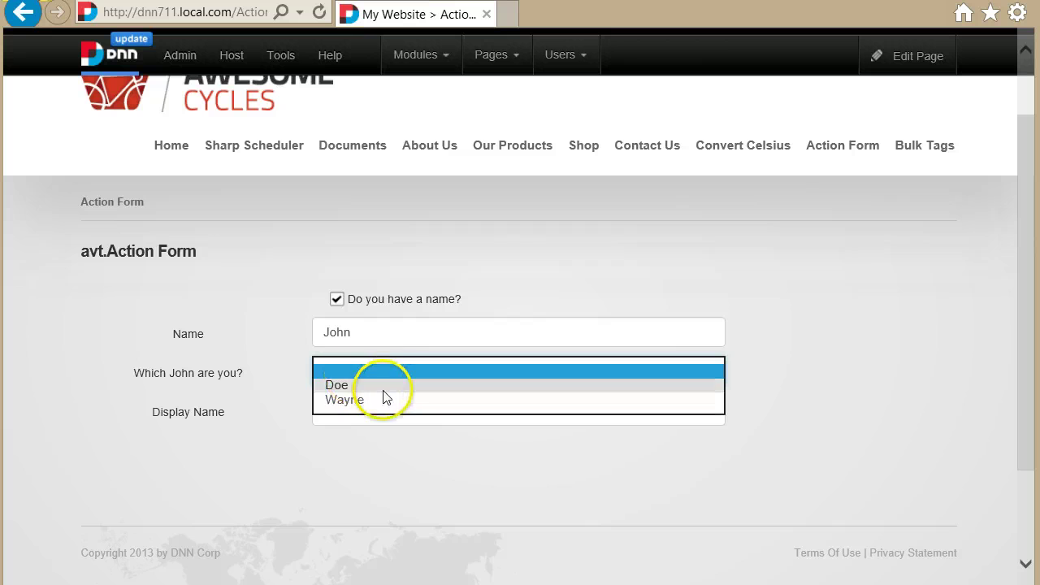
left_click(376, 385)
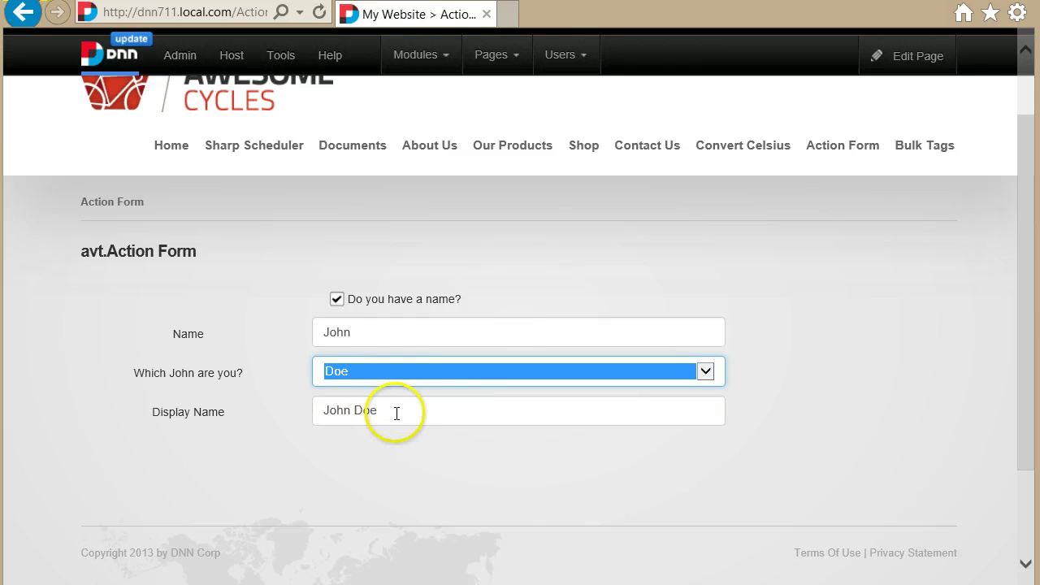
left_click(445, 382)
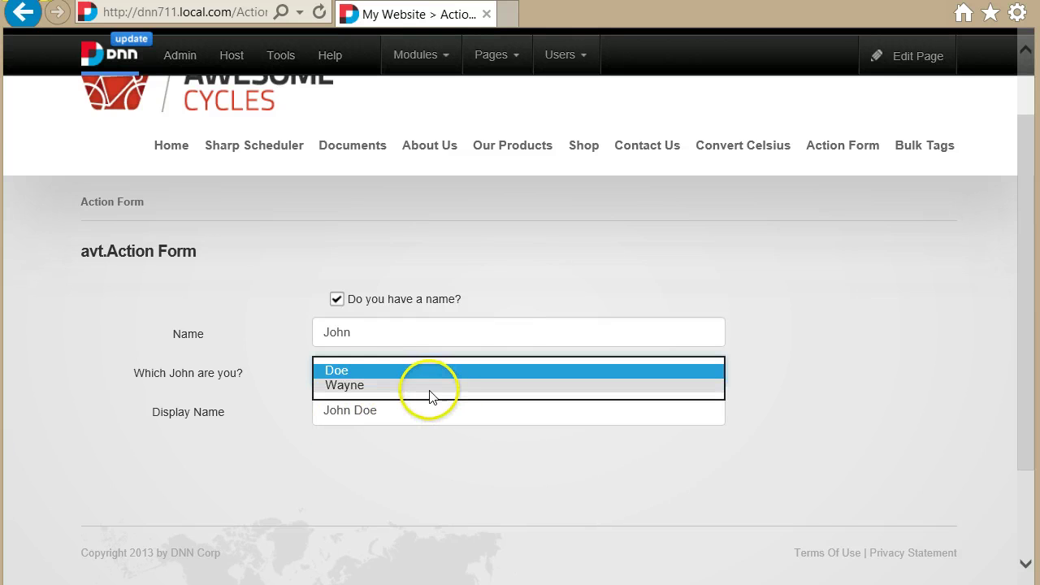
left_click(420, 387)
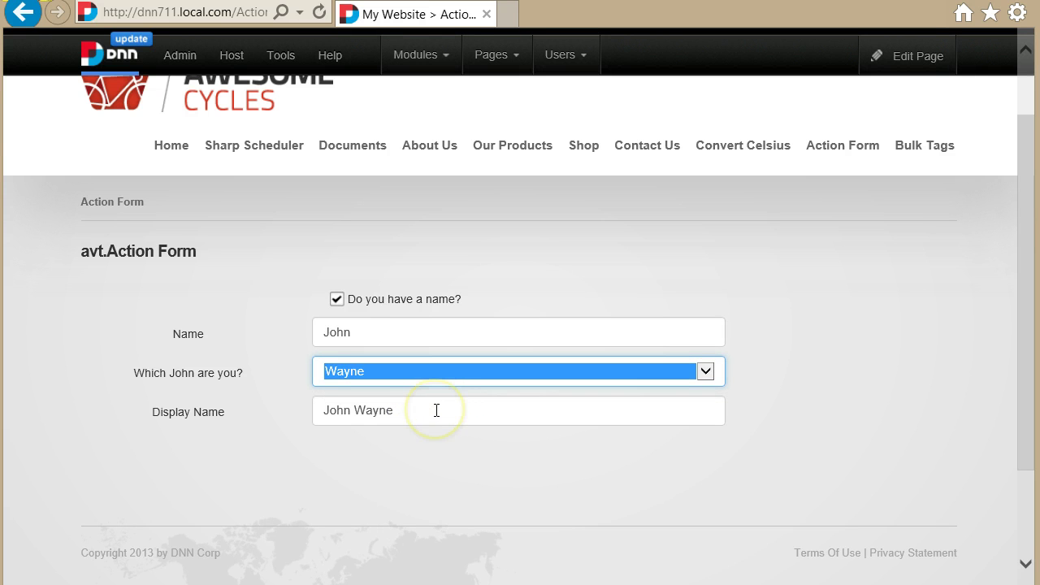
Append "The Third" to the Display Name by hand, then change the Name to John1312 to test the synchronization.
left_click(436, 411)
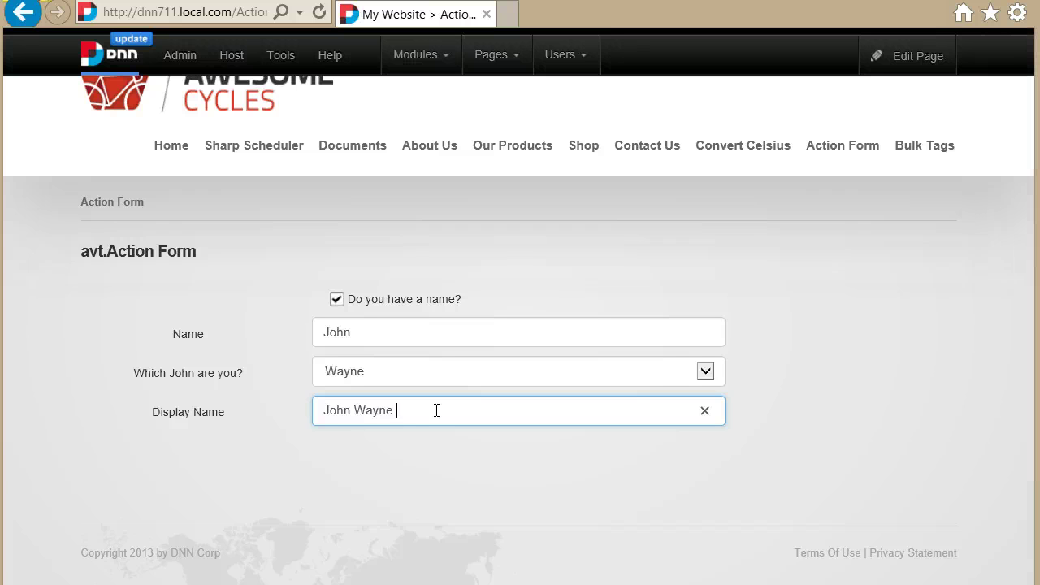
type("The Third")
left_click(439, 411)
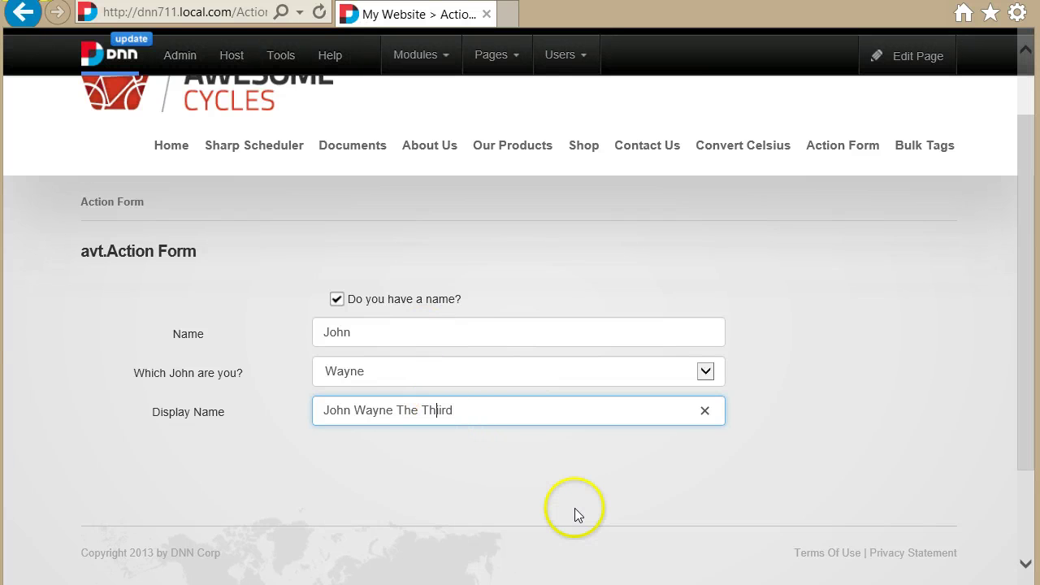
left_click(382, 332)
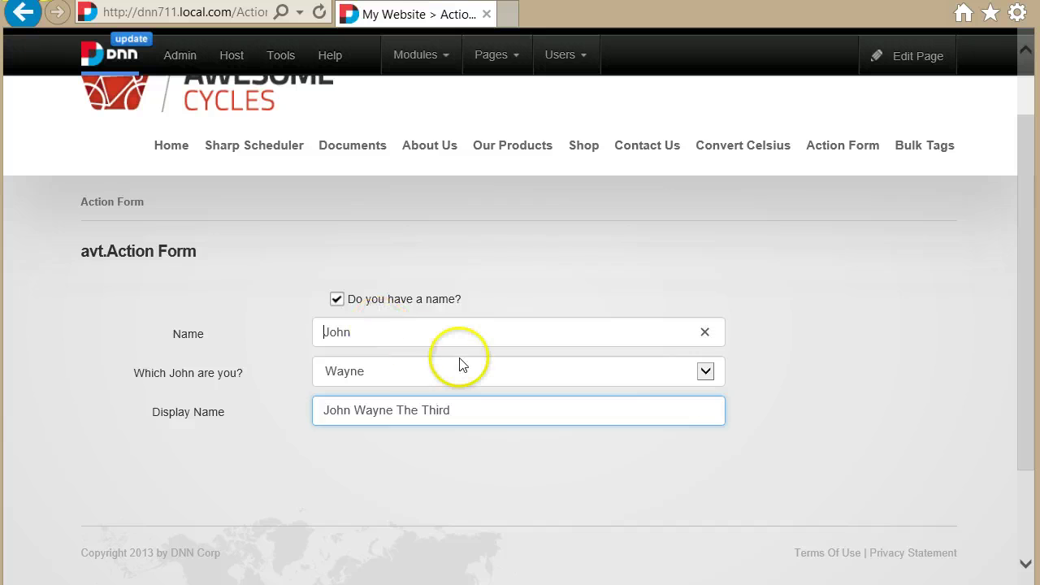
type("1312")
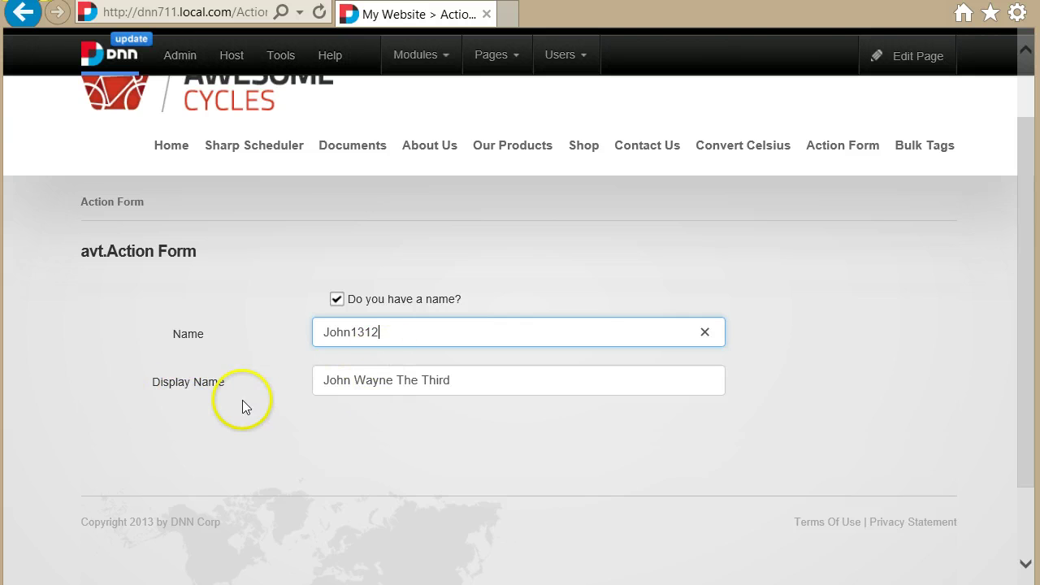
left_click(378, 382)
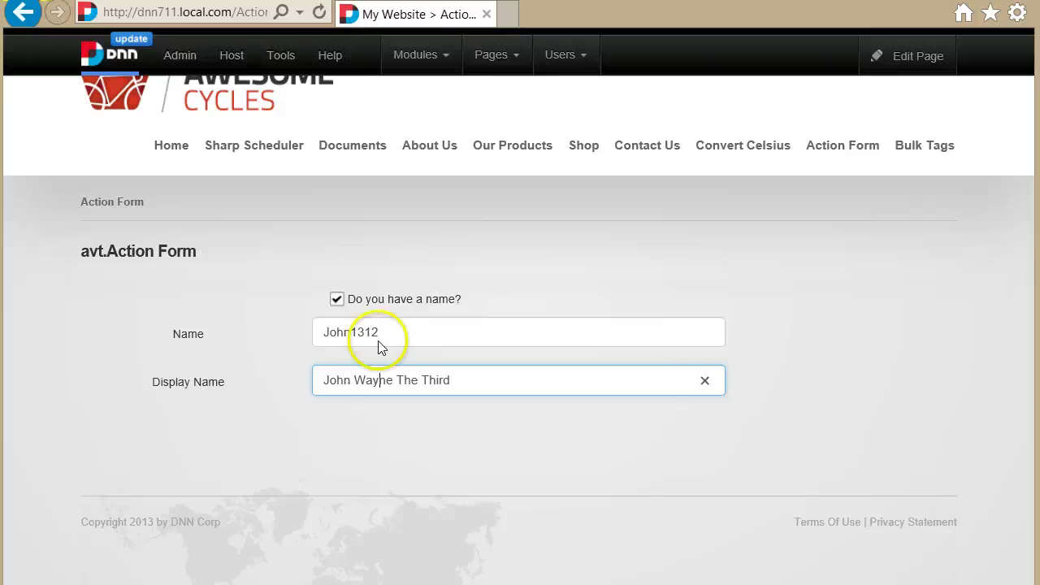
Return to the form's settings and add another Small Text field below the Display Name field.
right_click(335, 263)
left_click(378, 275)
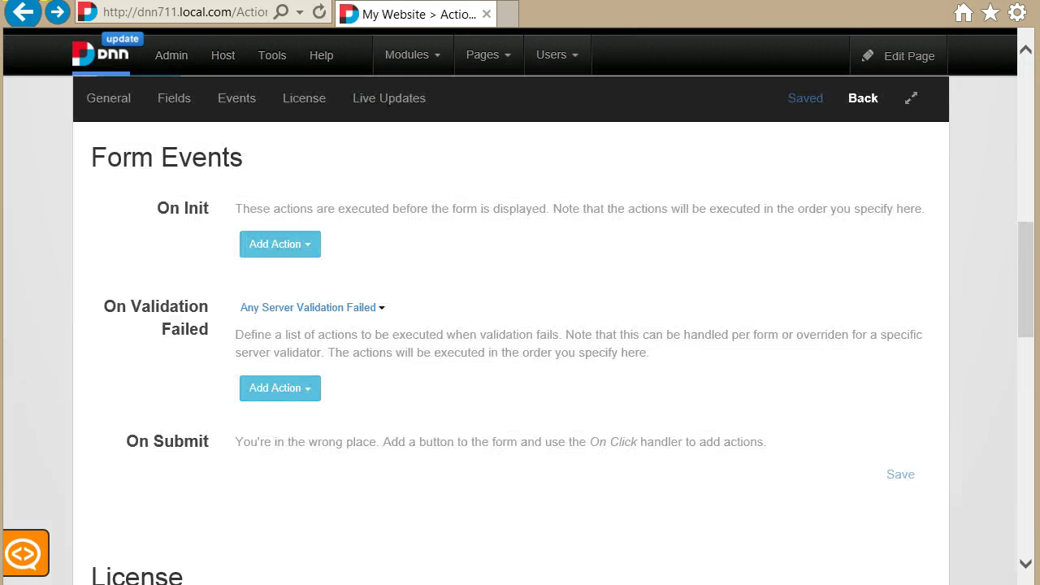
scroll(293, 492, "up", 2)
scroll(268, 512, "down", 7)
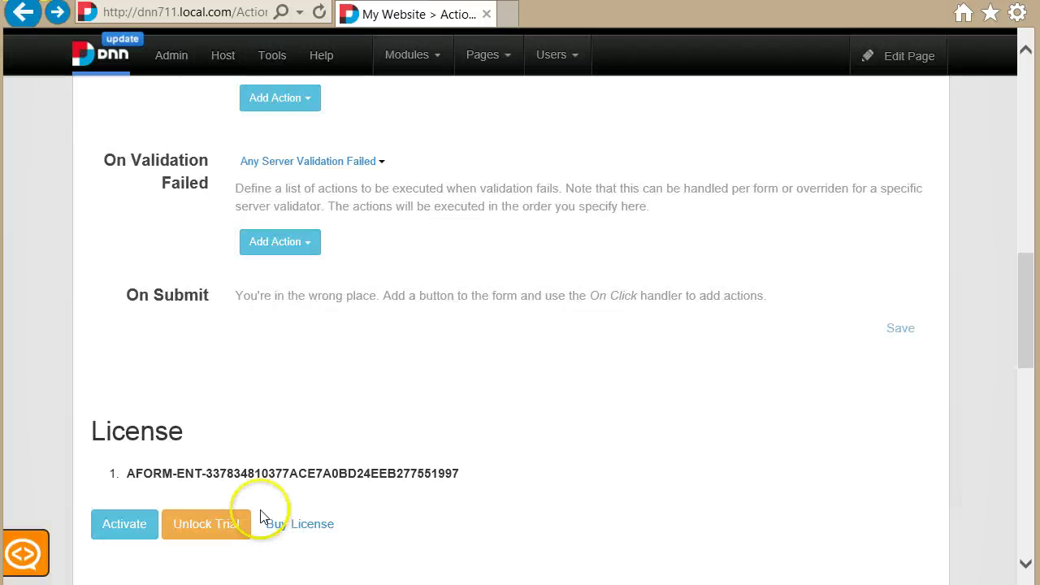
scroll(301, 445, "up", 6)
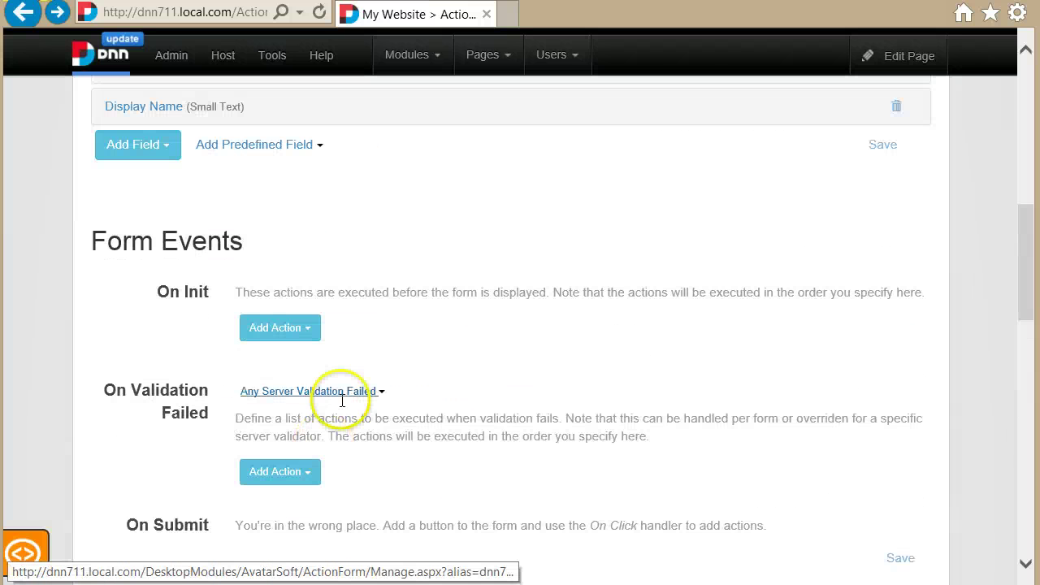
scroll(332, 399, "up", 2)
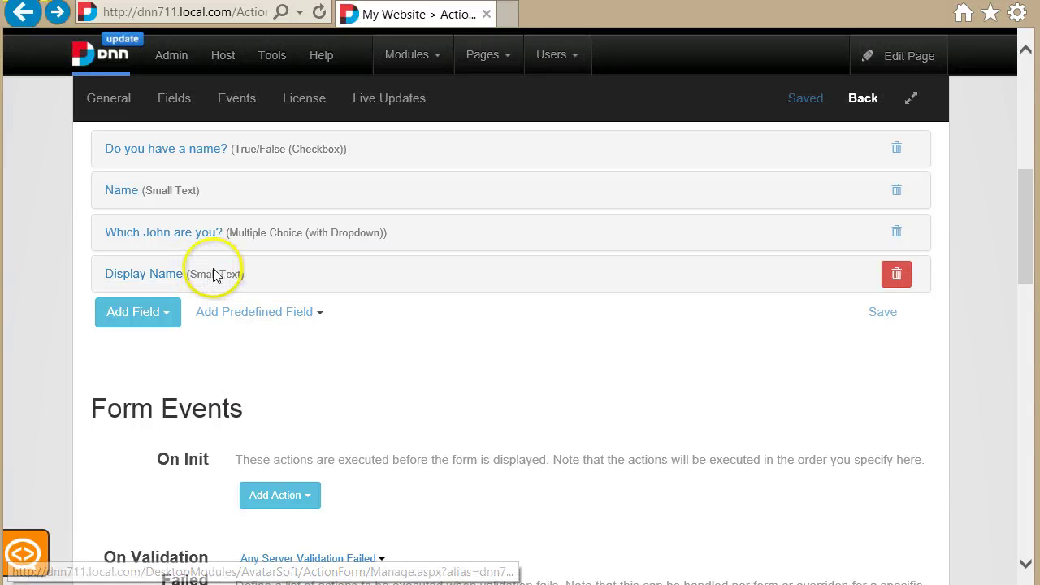
scroll(211, 293, "up", 1)
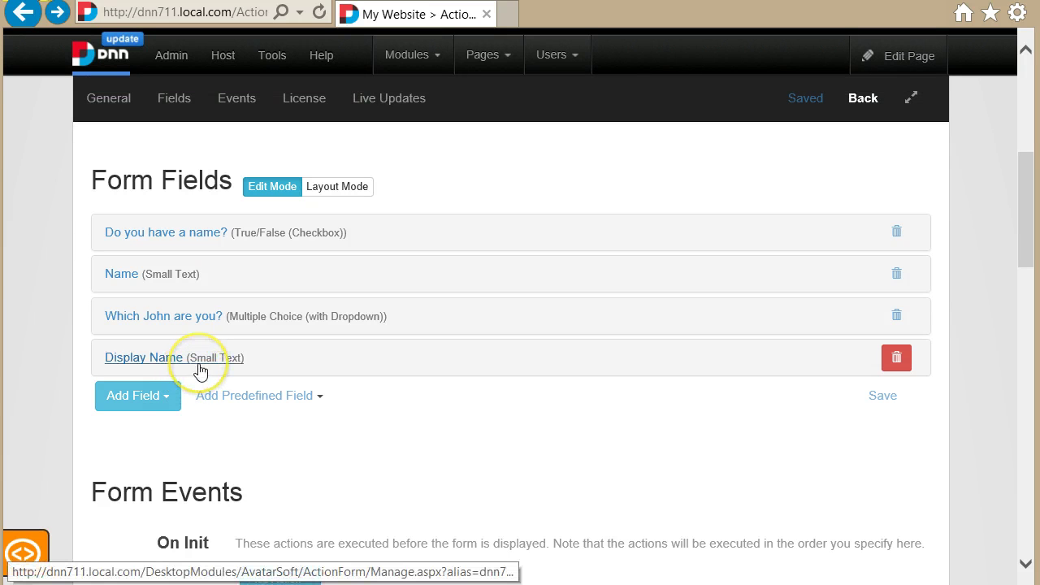
left_click(163, 395)
scroll(168, 413, "down", 2)
mouse_move(167, 493)
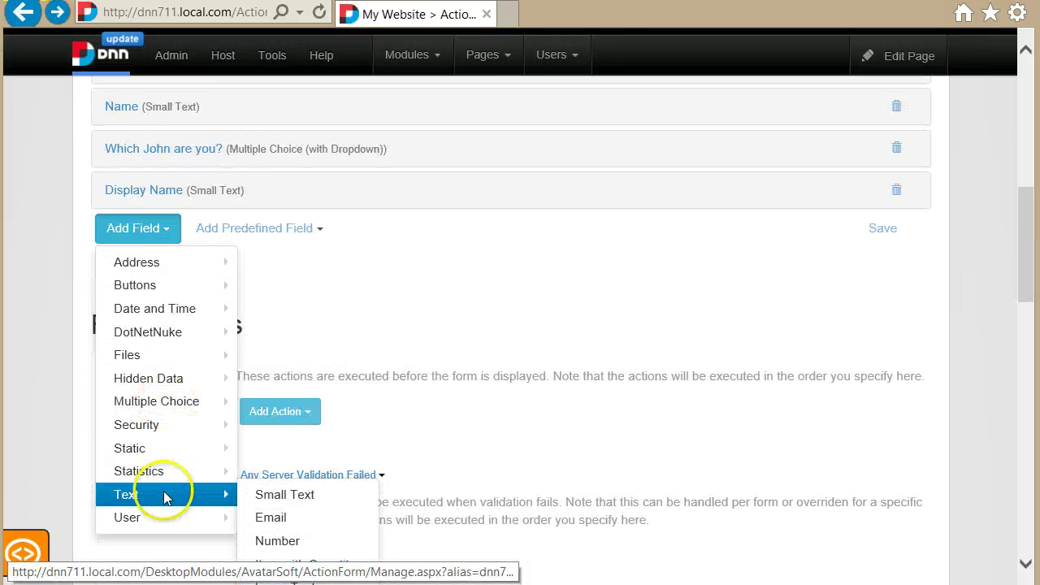
left_click(268, 492)
Start the new field's On Change bind expression with form.fields.
scroll(326, 430, "down", 5)
scroll(317, 434, "down", 2)
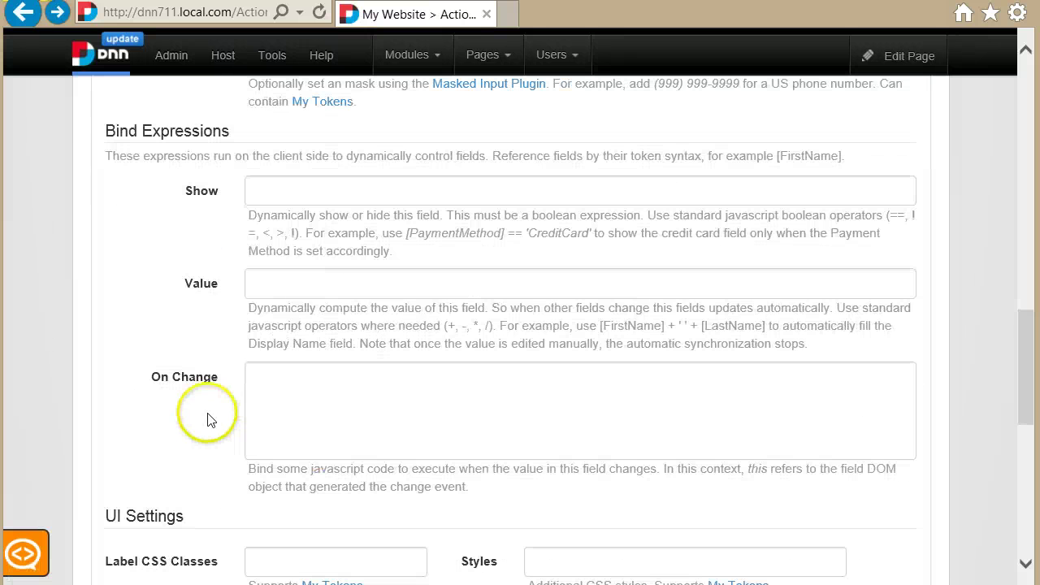
left_click_drag(222, 390, 135, 383)
left_click(260, 405)
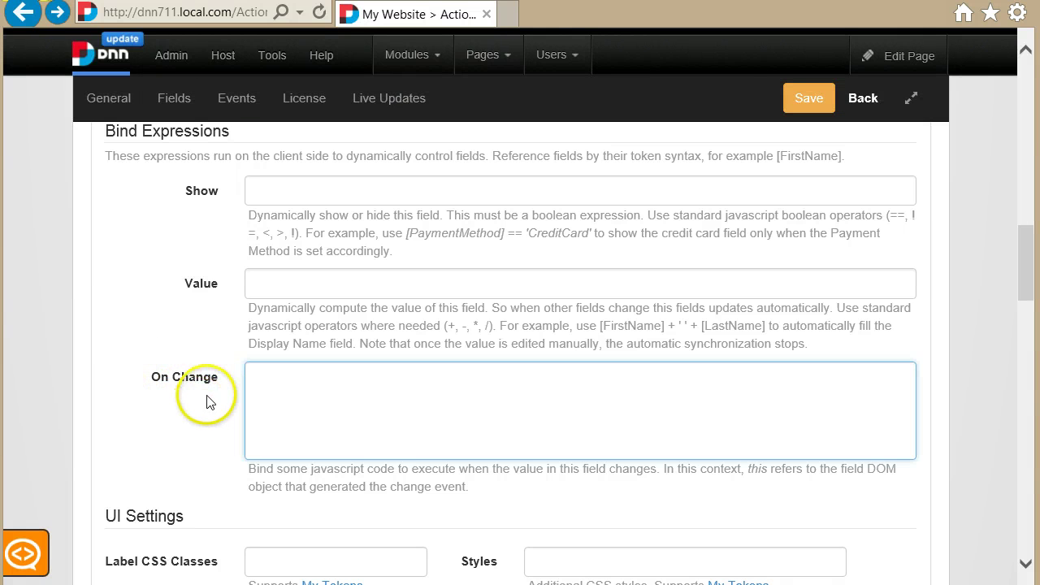
left_click_drag(226, 382, 149, 376)
left_click(370, 430)
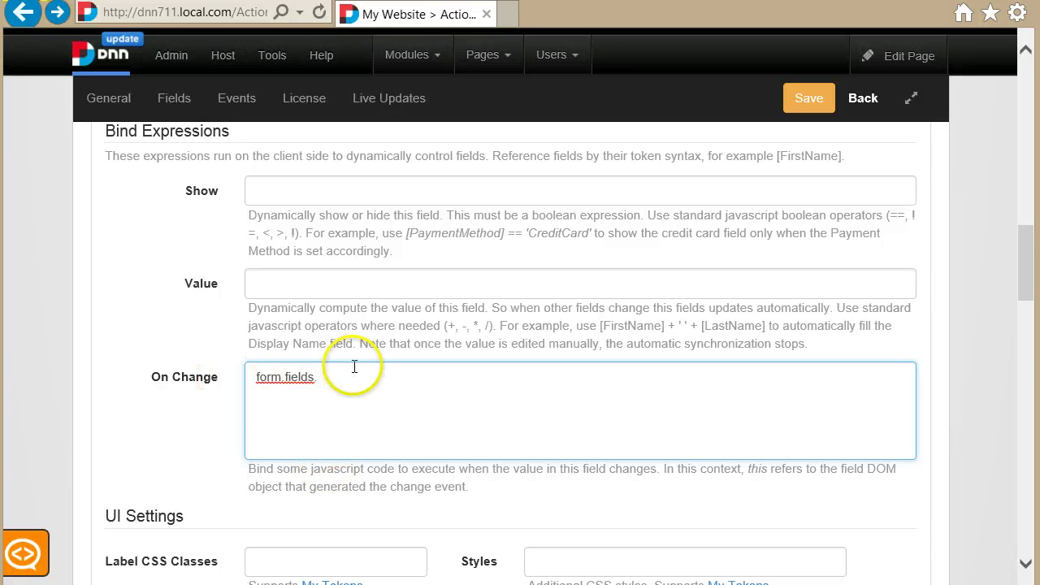
Open the Display Name field's settings and look up the ID used to reference it.
scroll(353, 367, "up", 8)
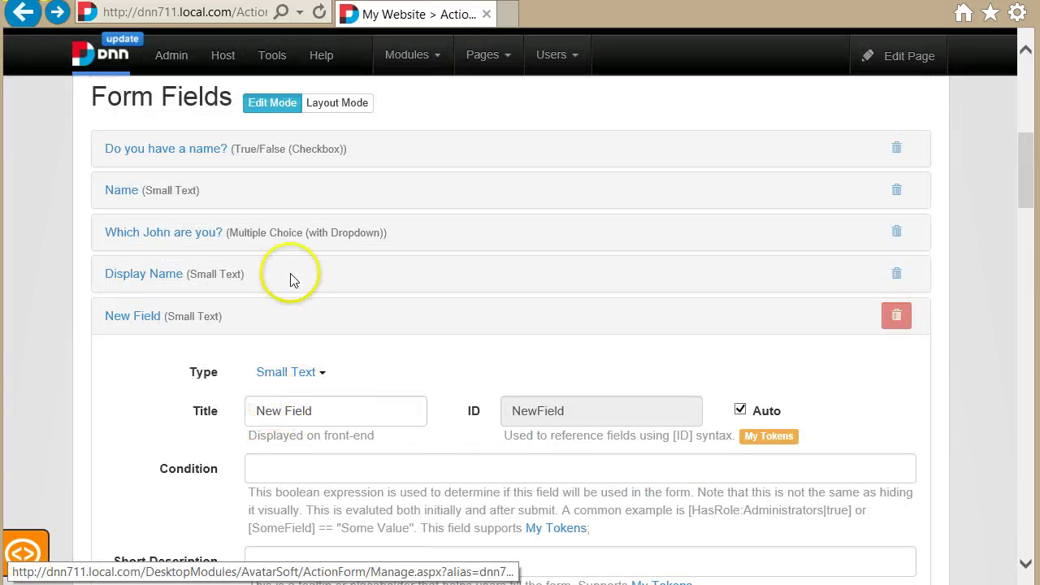
left_click(235, 285)
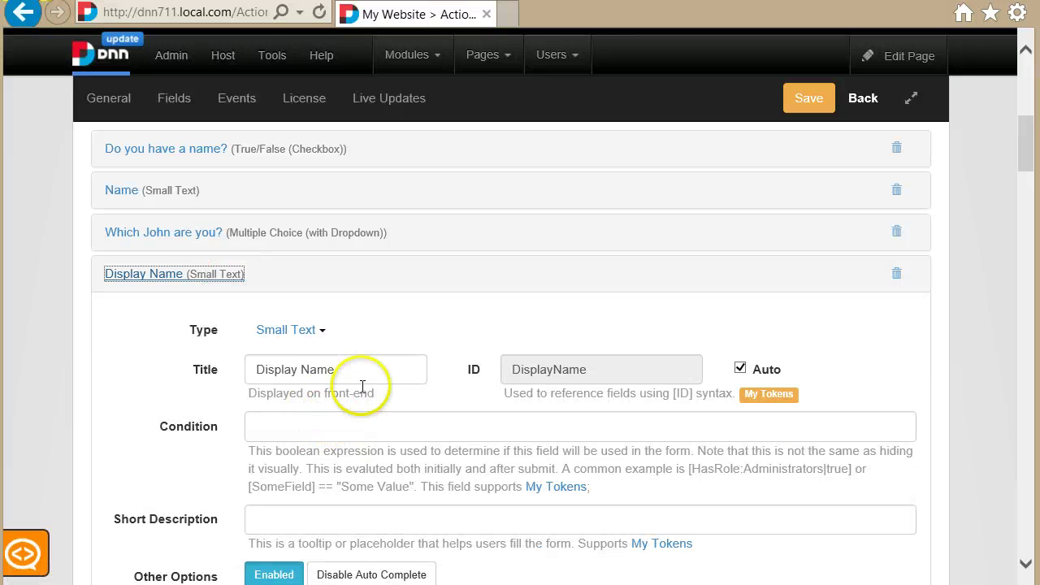
left_click_drag(367, 376, 239, 366)
left_click_drag(526, 377, 539, 390)
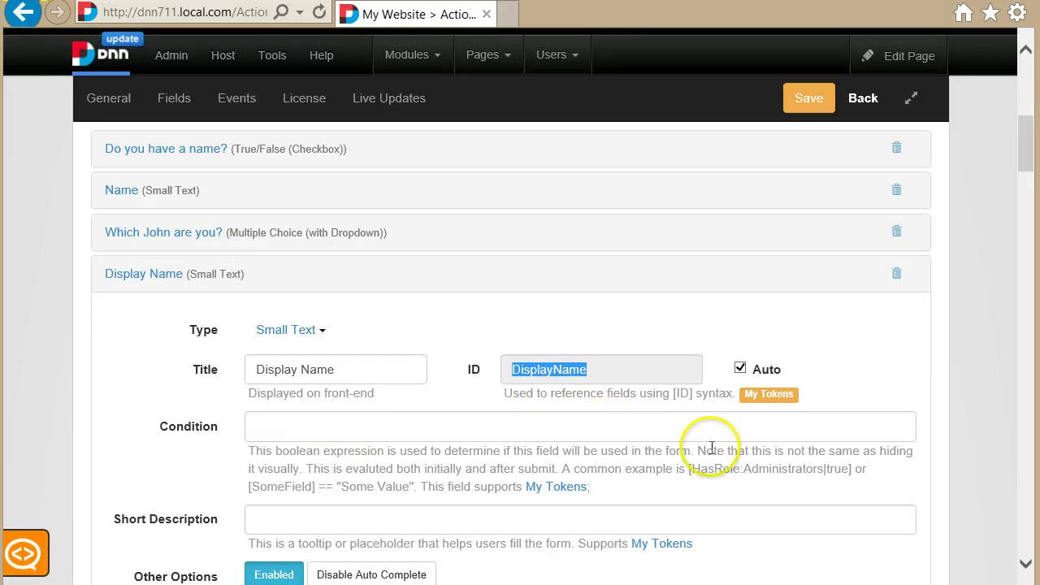
Complete the new field's On Change code as form.fields.DisplayName.value = 'Something';.
scroll(743, 476, "down", 7)
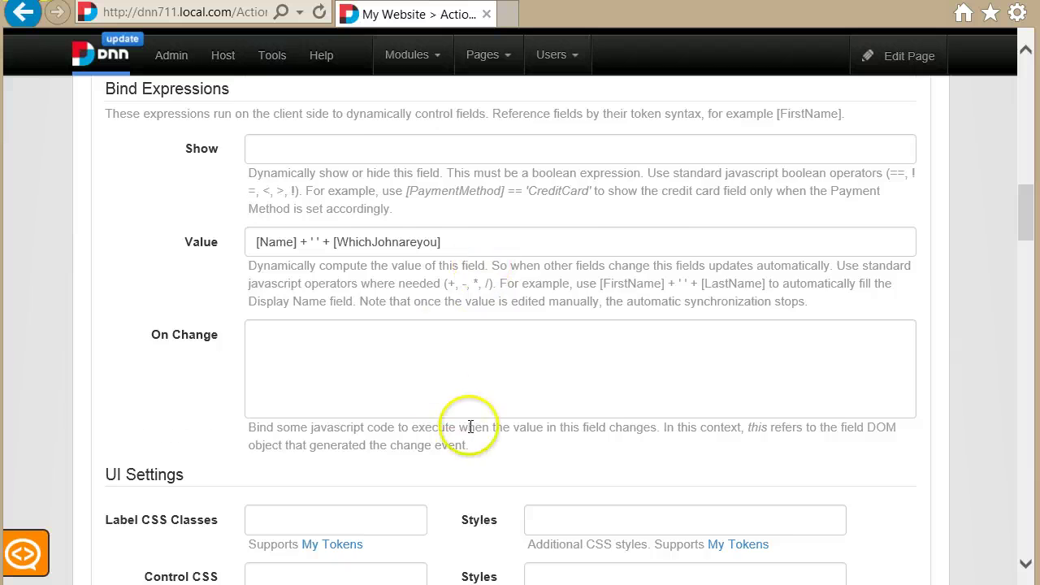
scroll(468, 439, "down", 9)
scroll(448, 459, "down", 5)
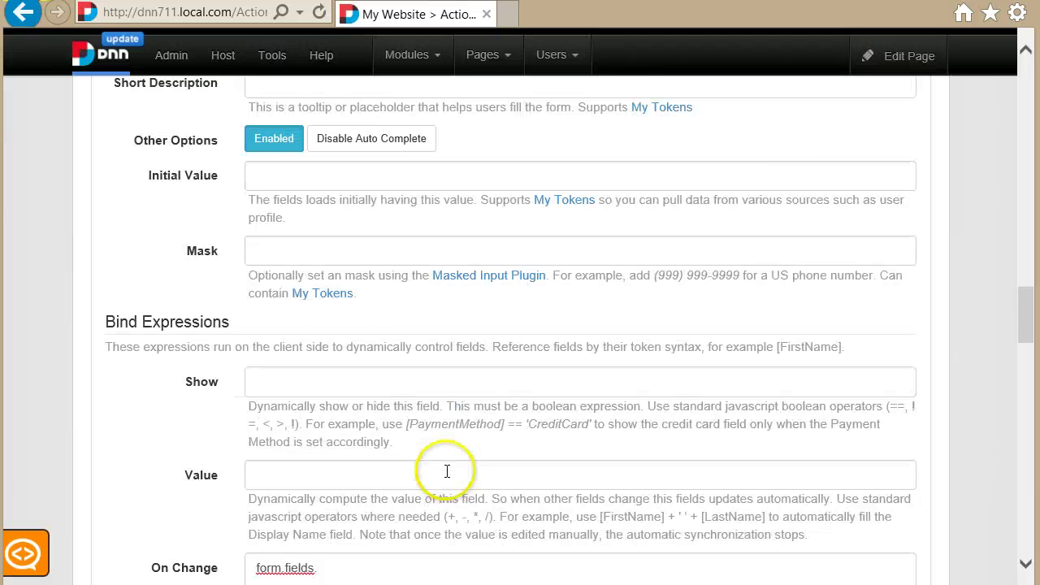
left_click(414, 409)
type("DisplayName")
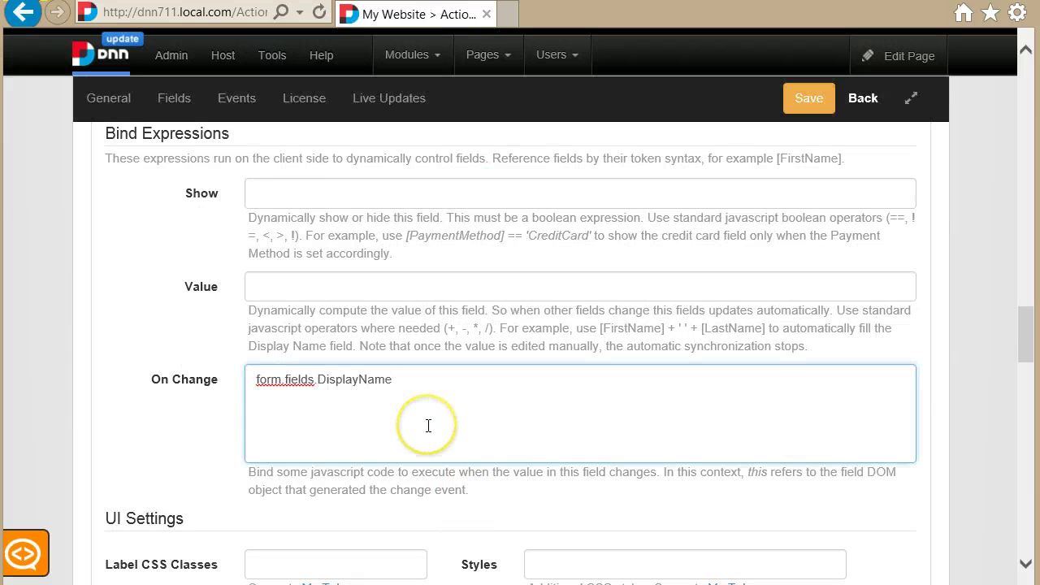
type(".value")
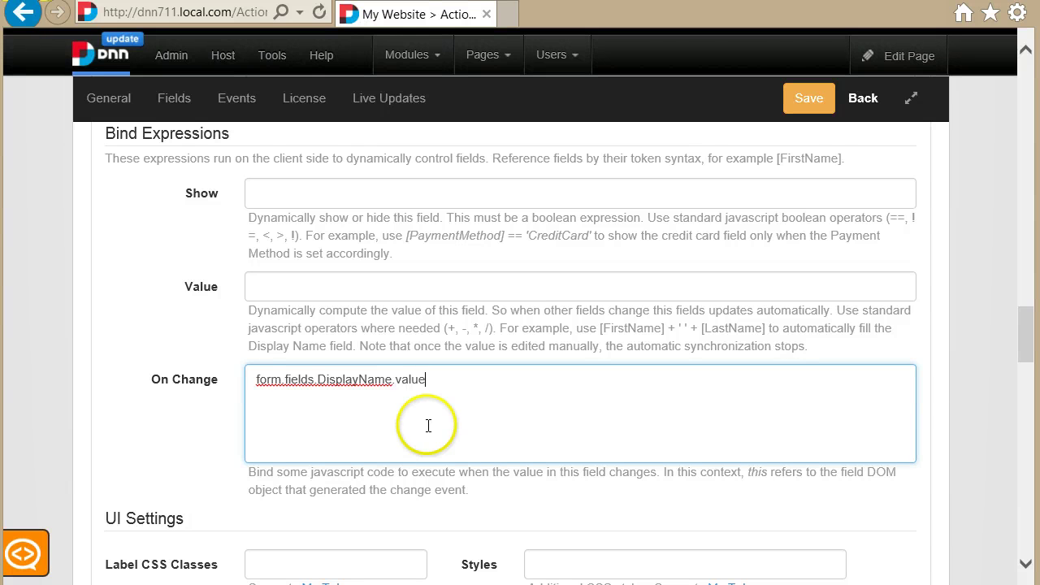
key("ctrl+shift+Left")
key("Left")
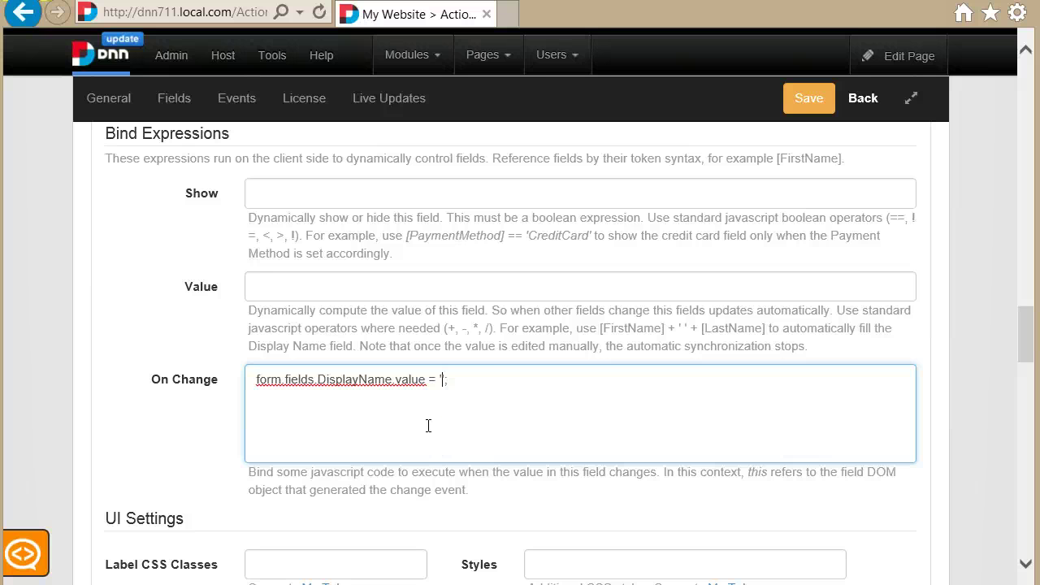
type("omething")
left_click(428, 425)
Change the new Small Text field's title to "Change me".
scroll(516, 365, "up", 2)
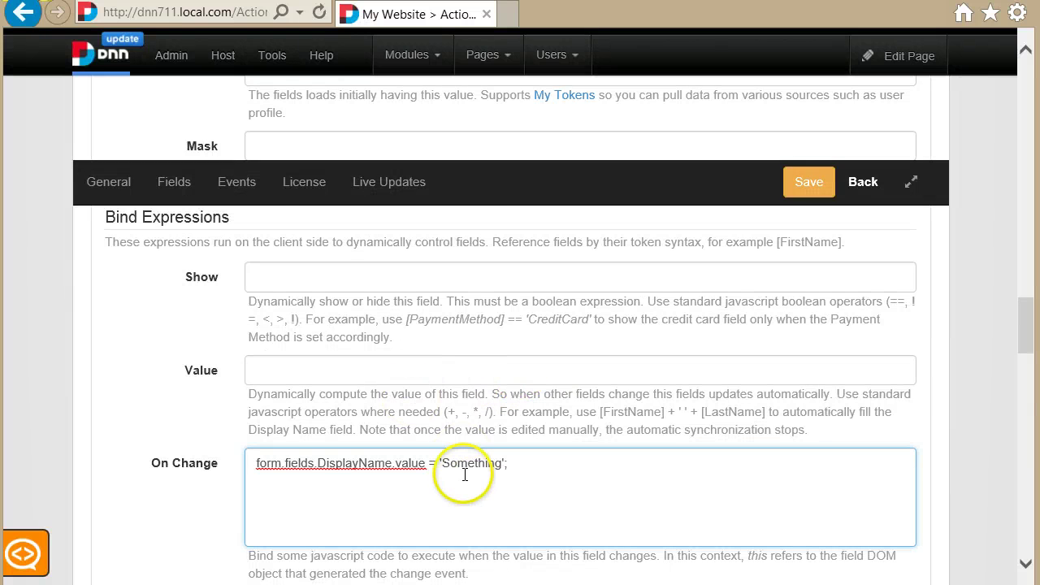
scroll(329, 325, "up", 3)
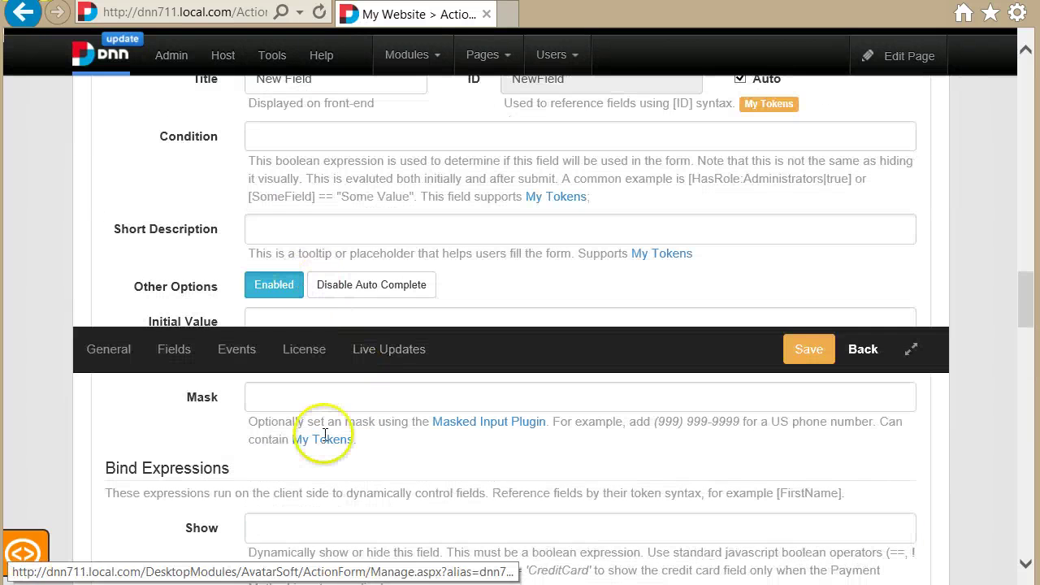
scroll(325, 439, "up", 3)
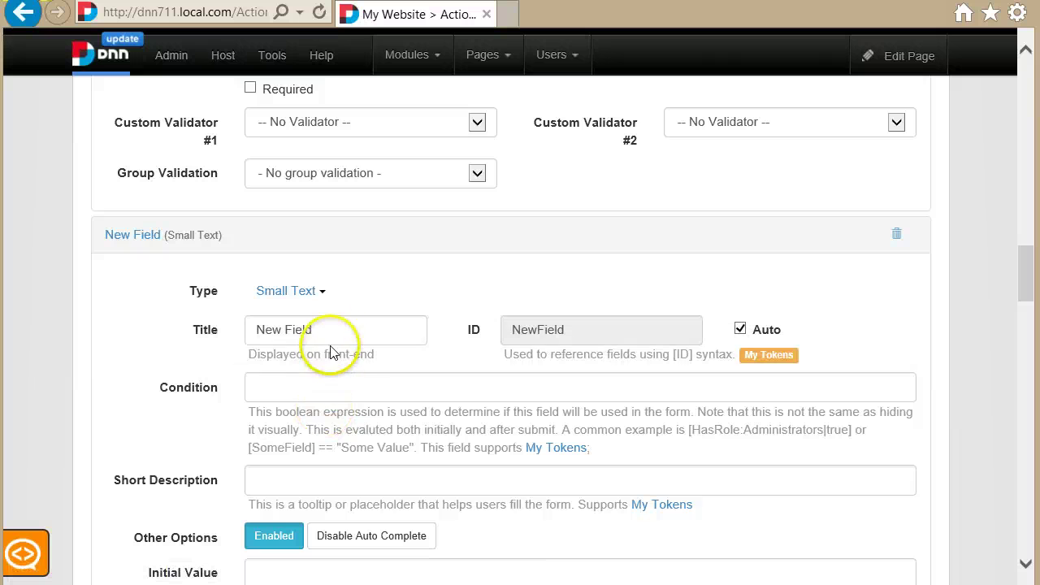
left_click_drag(329, 333, 162, 341)
type("Change me")
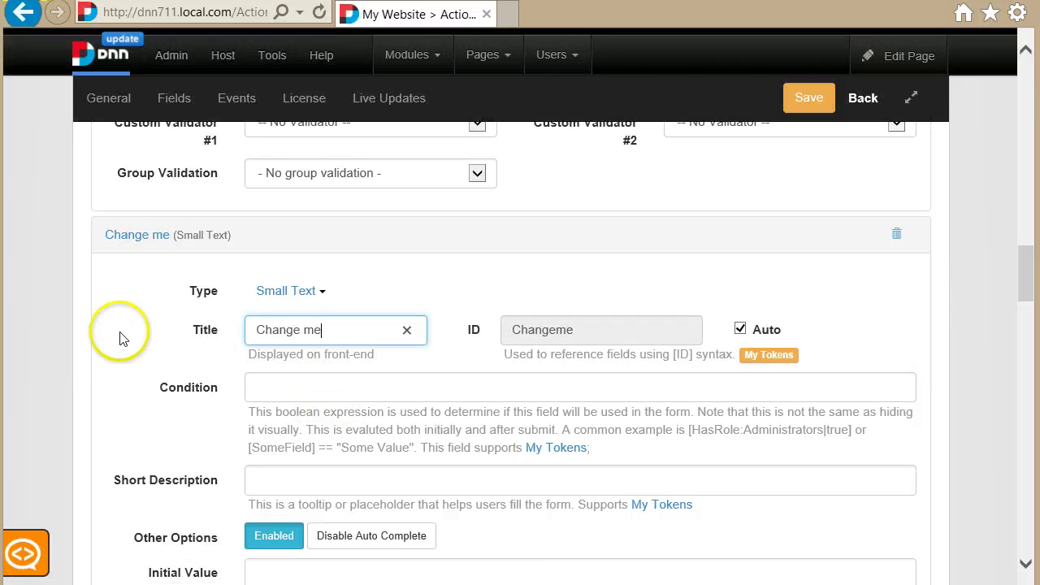
Review the On Change code of the Change me field, then save the form and go back to the live page.
scroll(195, 411, "down", 6)
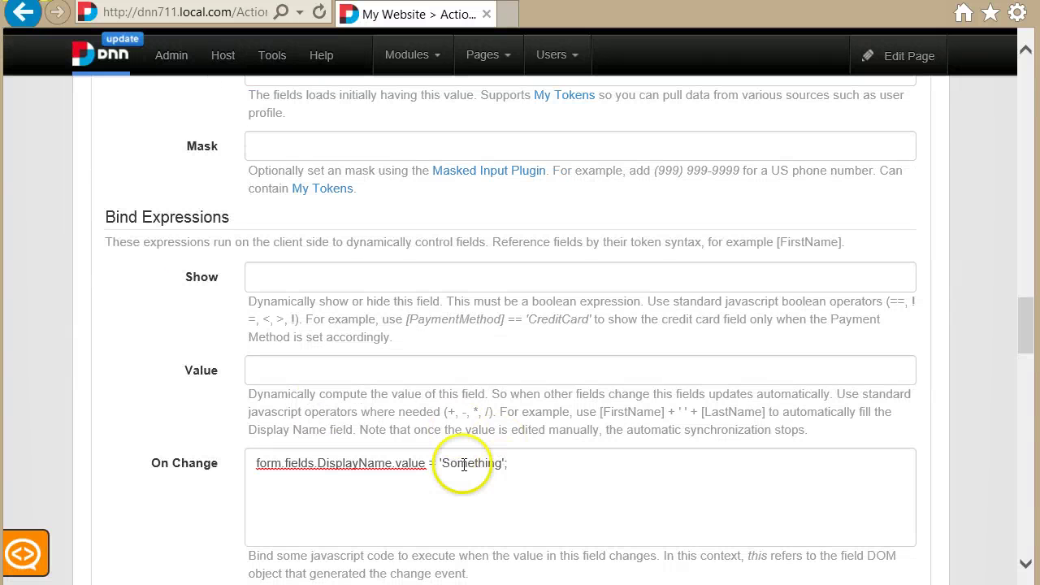
double_click(357, 464)
double_click(468, 465)
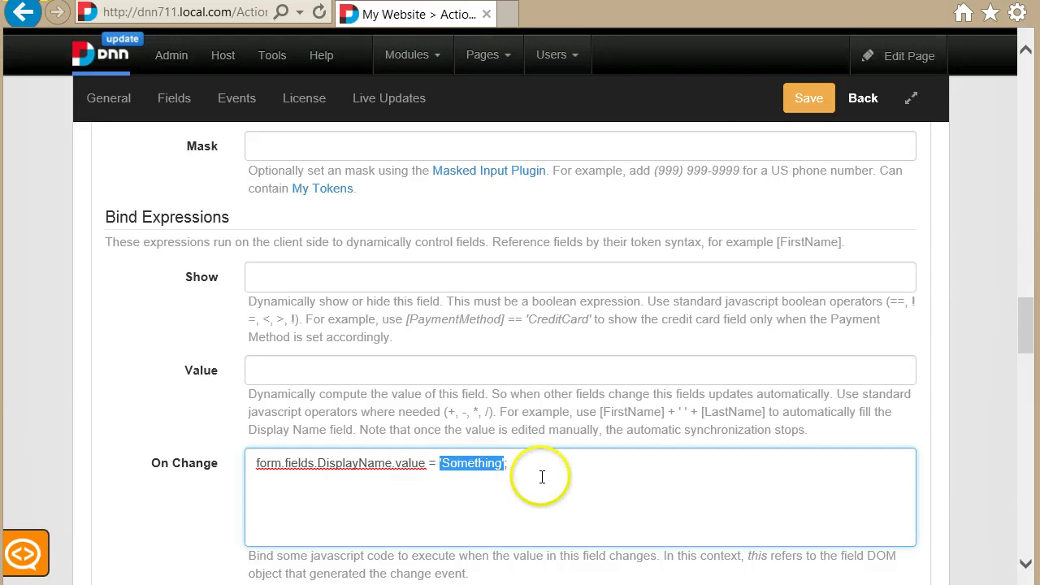
left_click(542, 477)
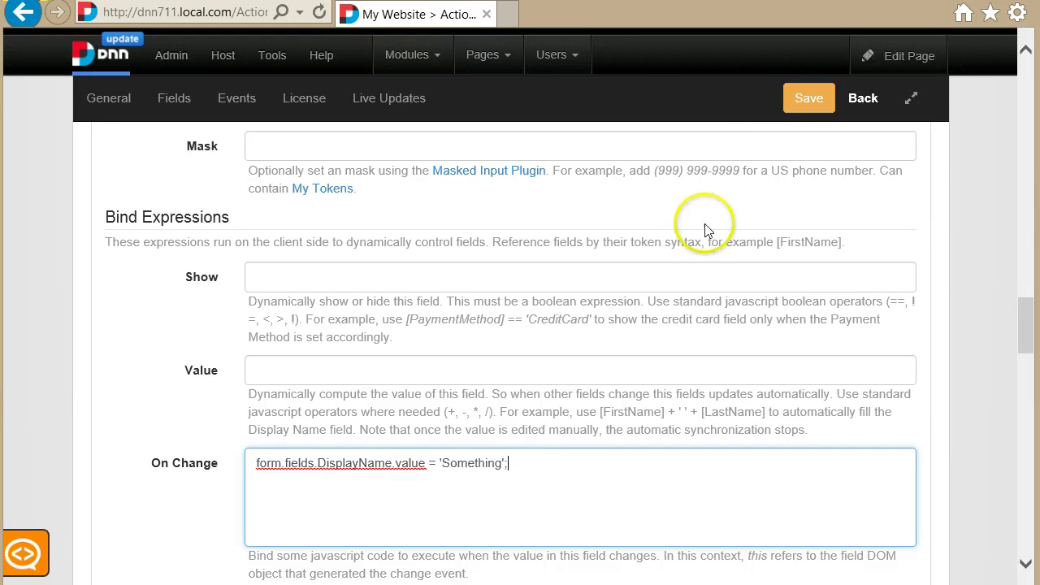
left_click(809, 99)
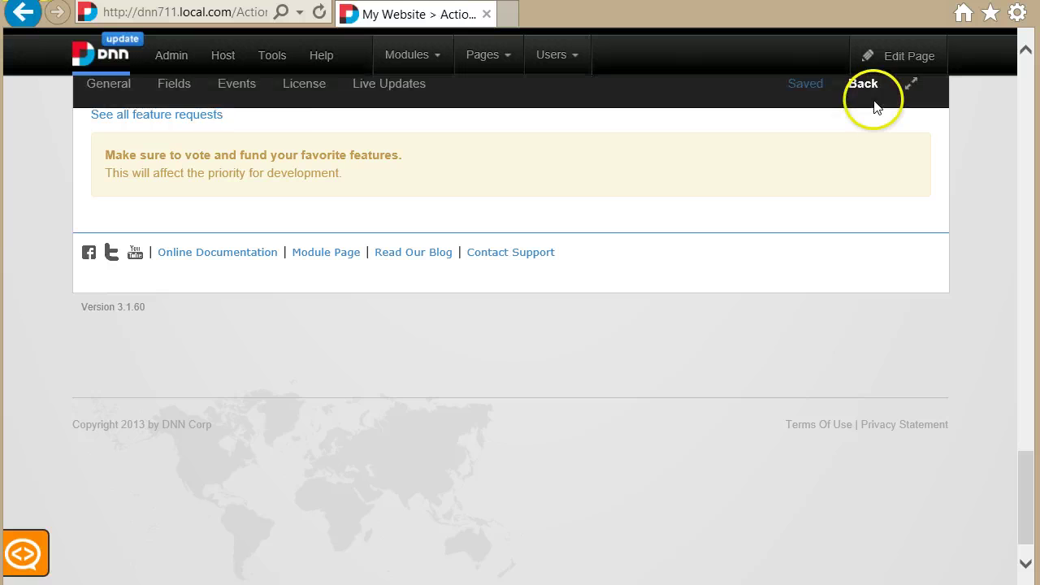
left_click(875, 104)
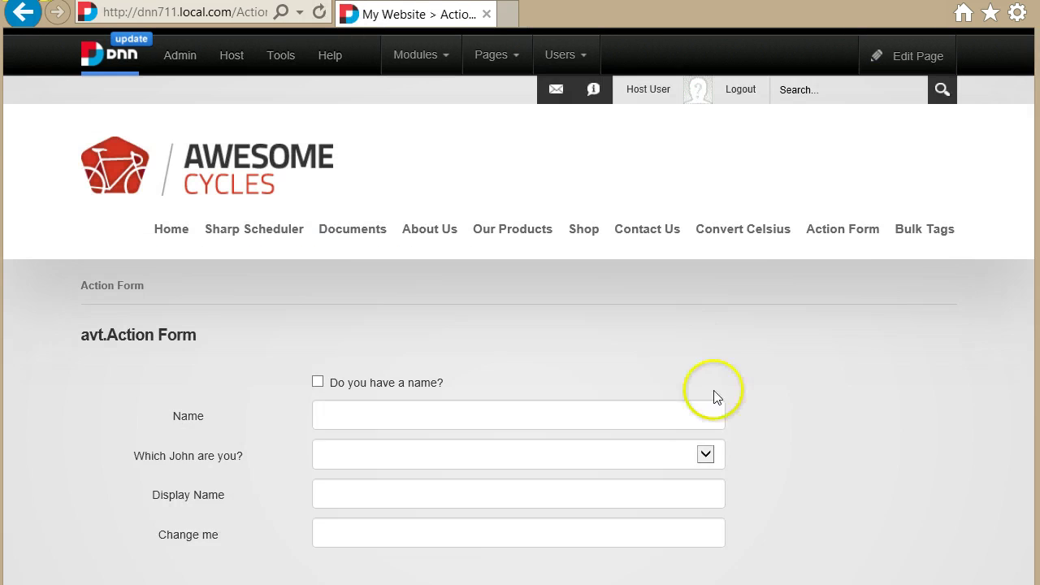
Enter Why in the Change me field on the live form to test its On Change code.
scroll(569, 410, "down", 1)
left_click(410, 385)
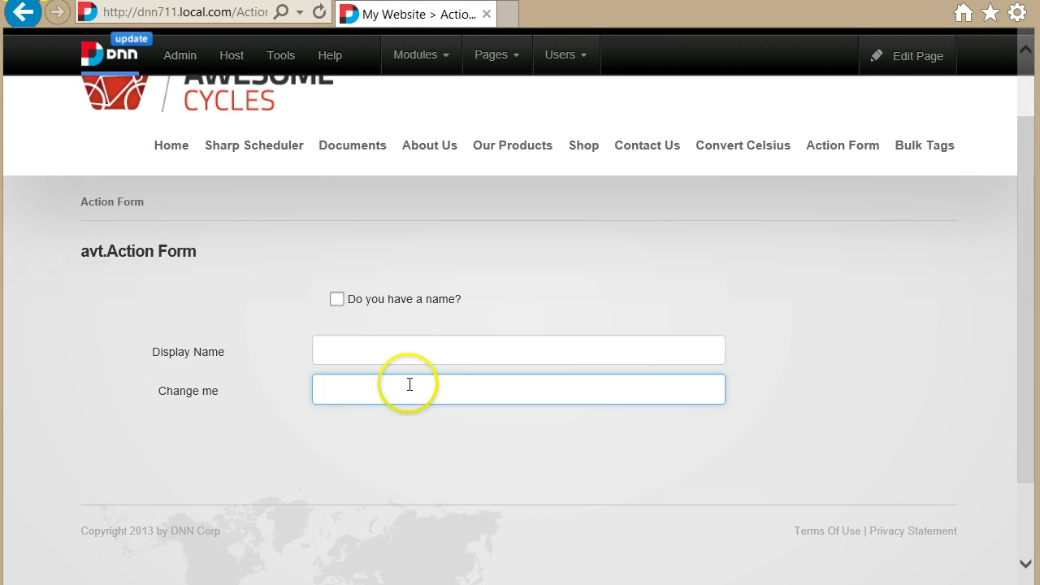
type("Why")
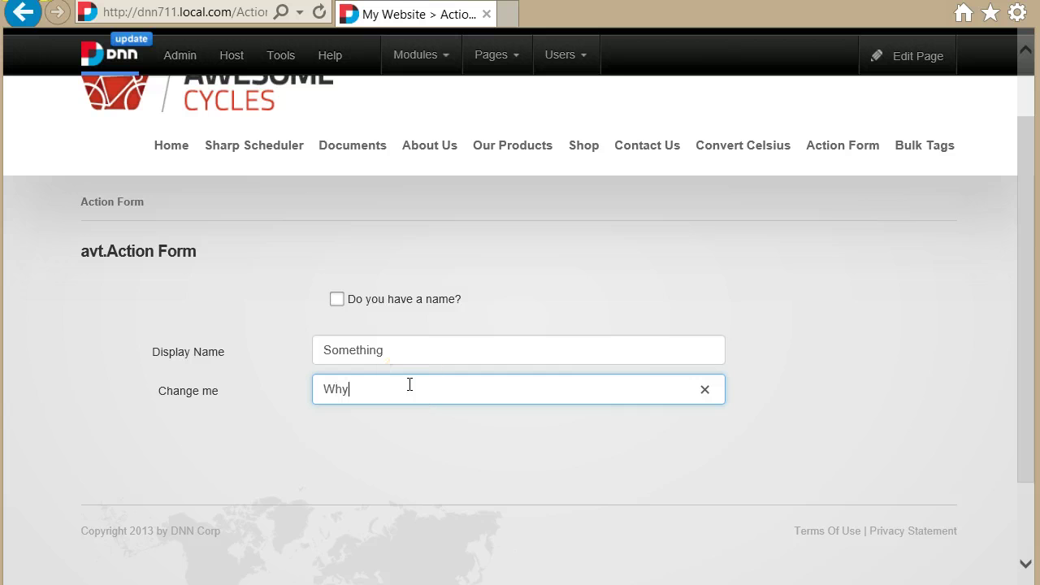
Tick "Do you have a name?" and enter a first name in the Name field to recompute the Display Name.
left_click(337, 301)
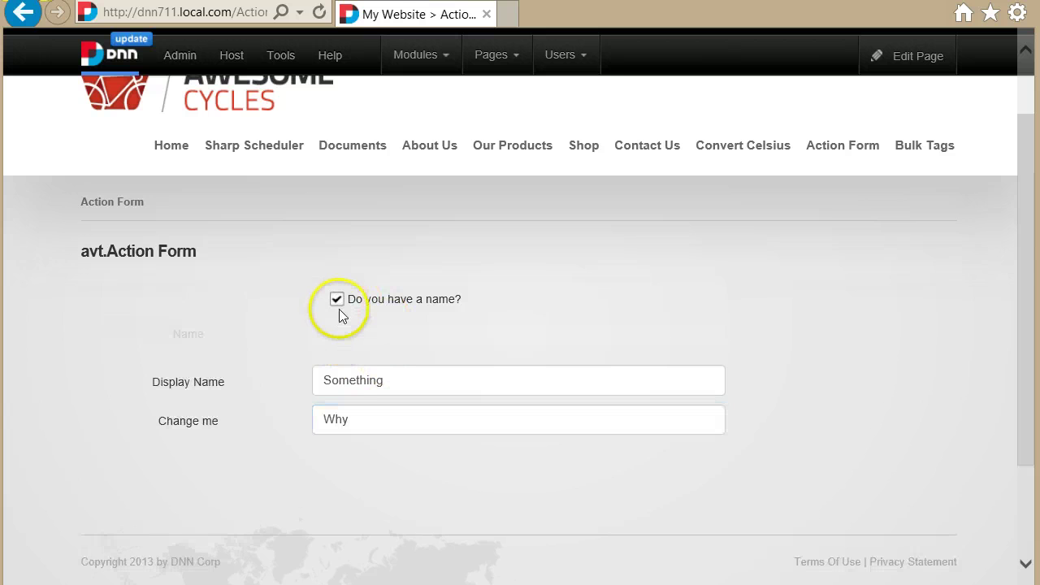
left_click(365, 325)
type("John")
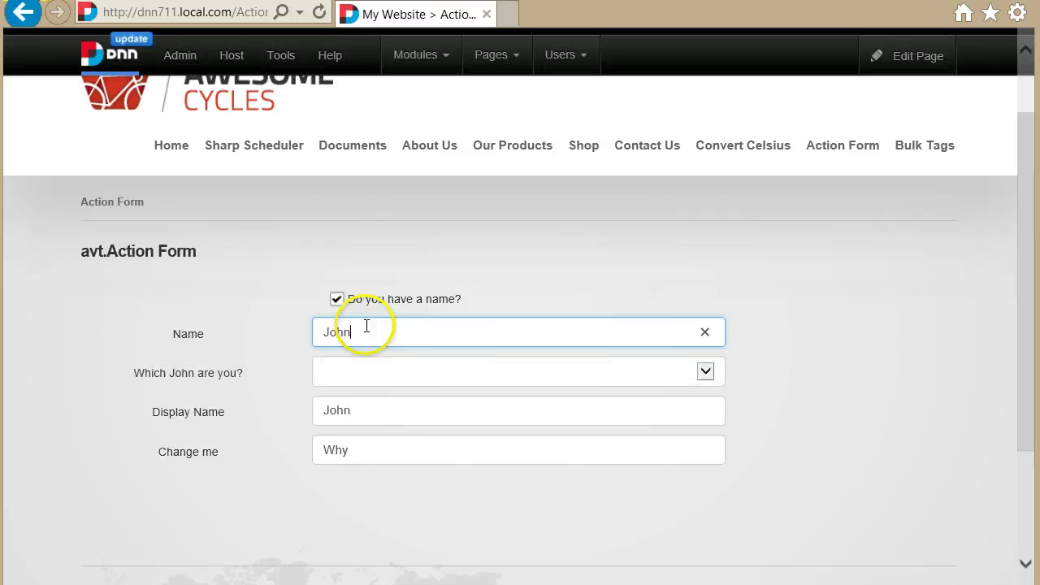
Replace the Change me text with Why again to retrigger the On Change code.
left_click(402, 448)
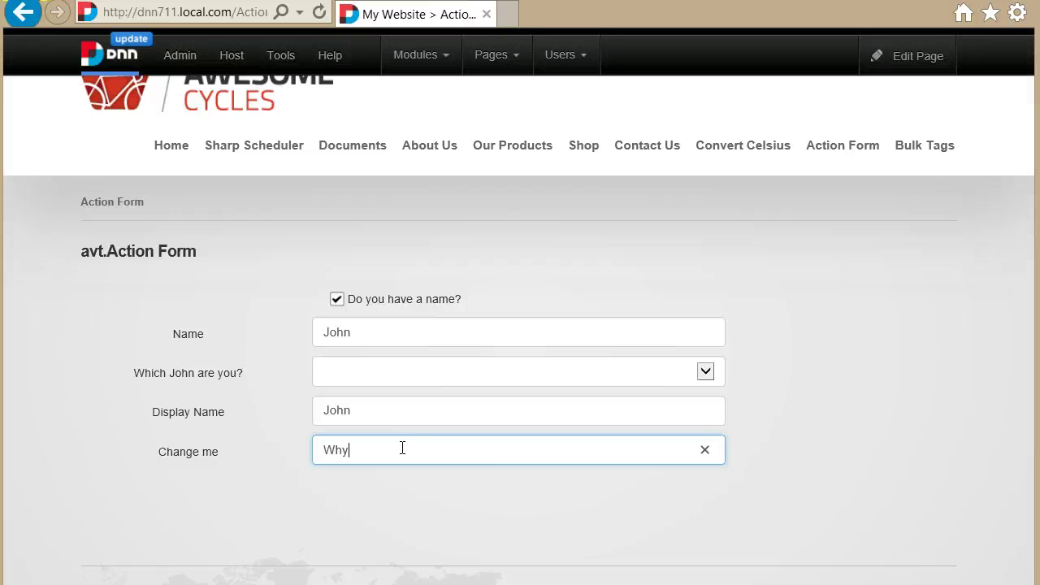
double_click(362, 450)
type("Wh")
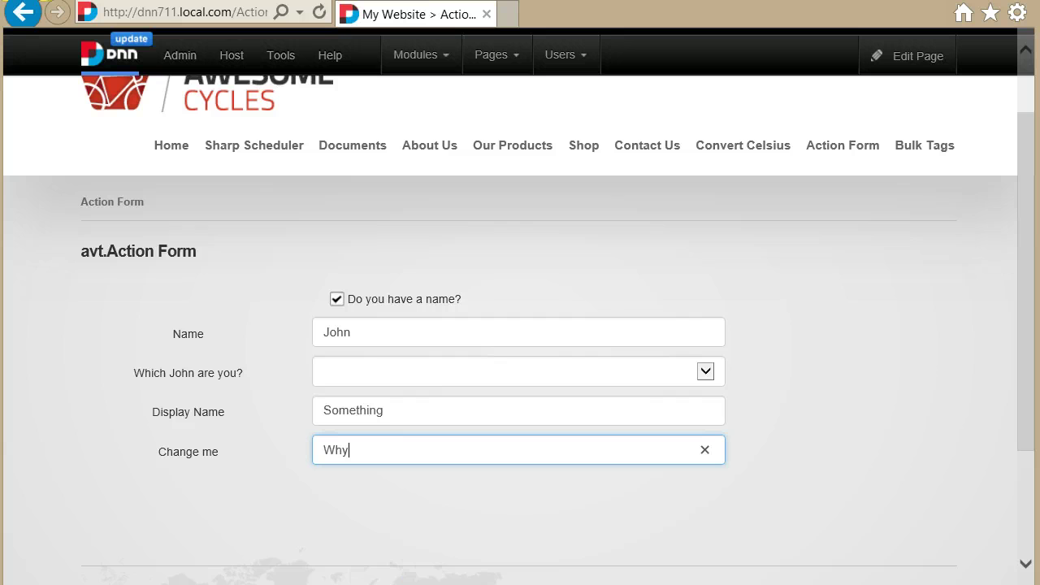
Return to the form's settings and open the Change me field's bind expressions.
right_click(865, 310)
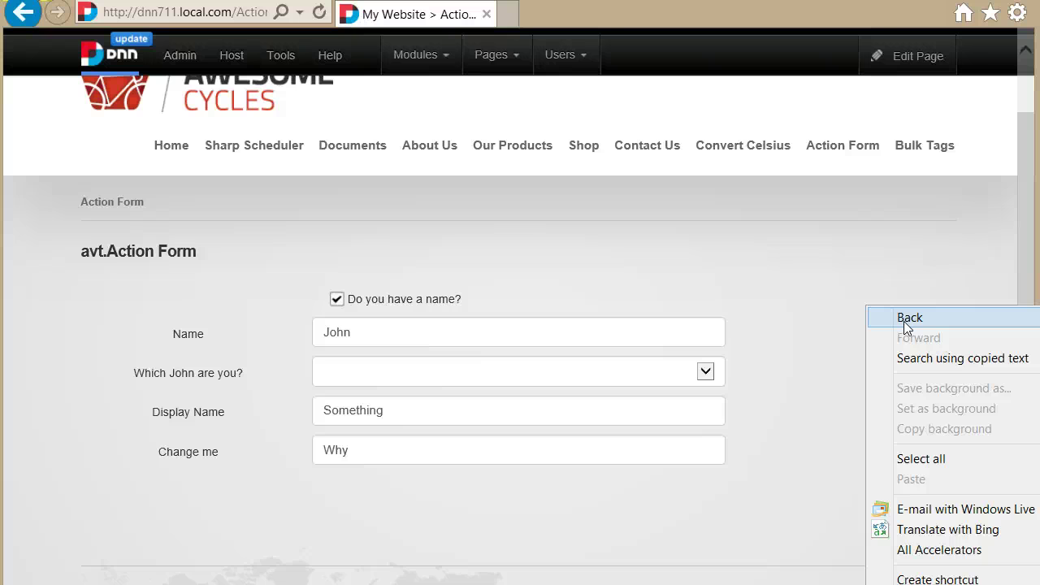
left_click(941, 317)
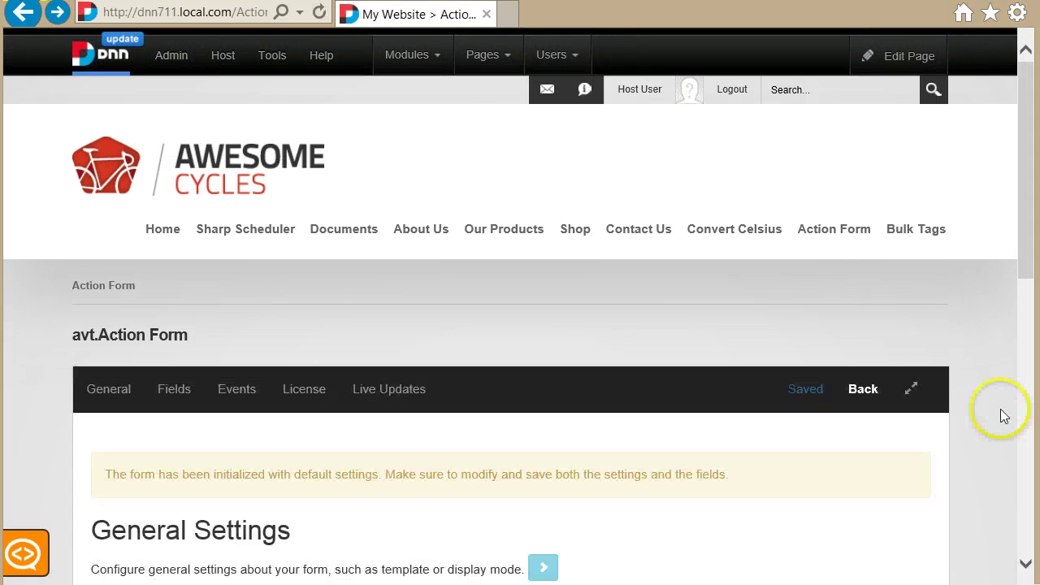
scroll(990, 439, "down", 6)
scroll(436, 446, "down", 4)
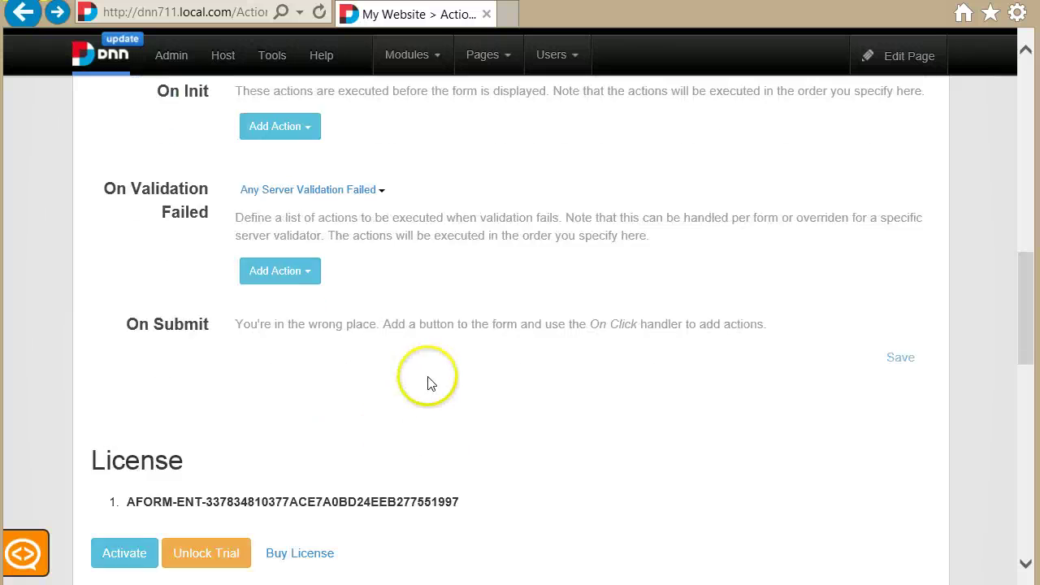
scroll(428, 379, "up", 3)
left_click(134, 157)
scroll(371, 305, "down", 10)
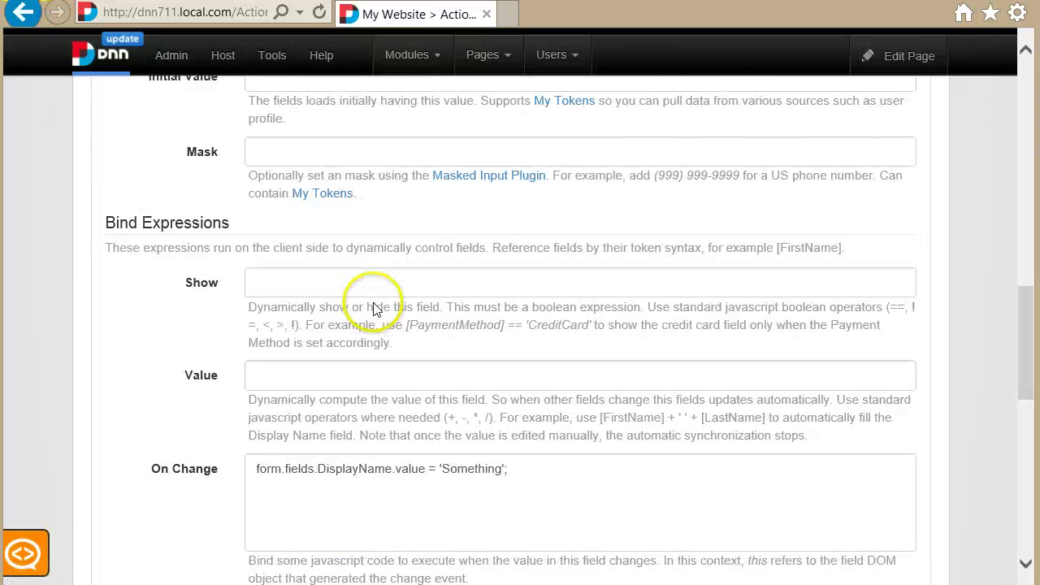
Add alert(0); as a second line to the Change me field's On Change code.
left_click(552, 358)
key("Return")
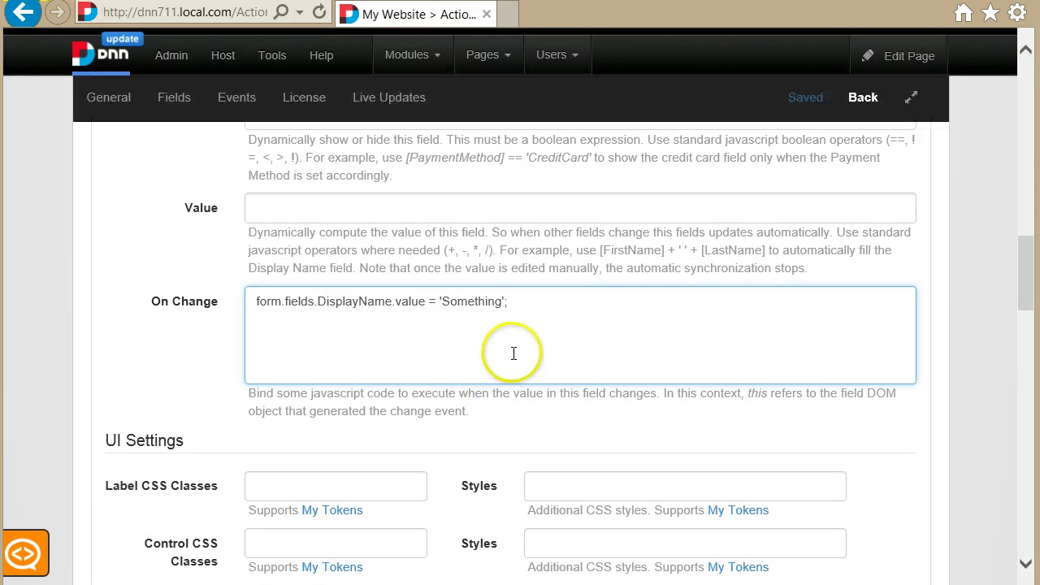
type("alert(0);")
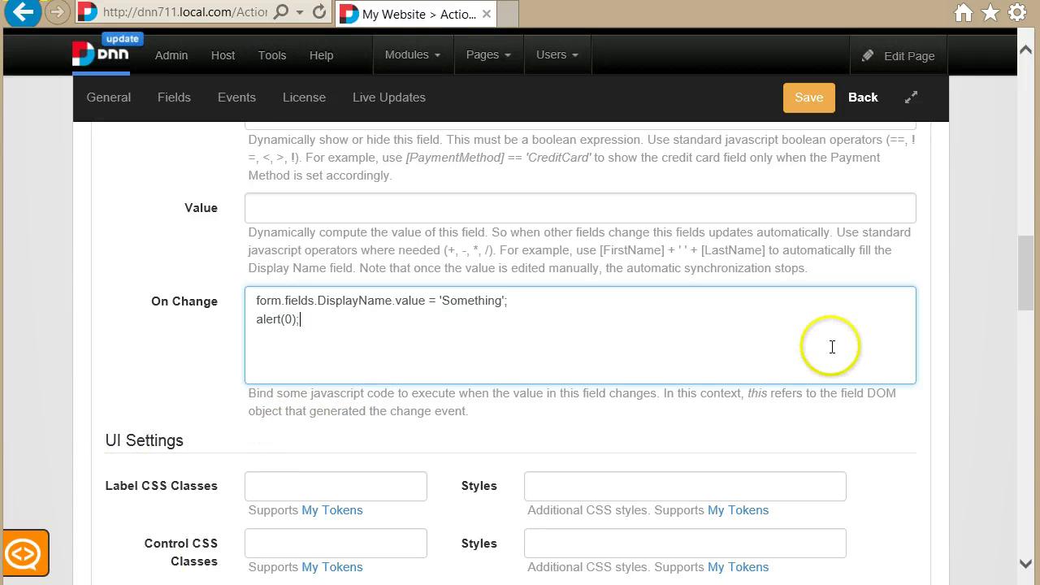
left_click(955, 382)
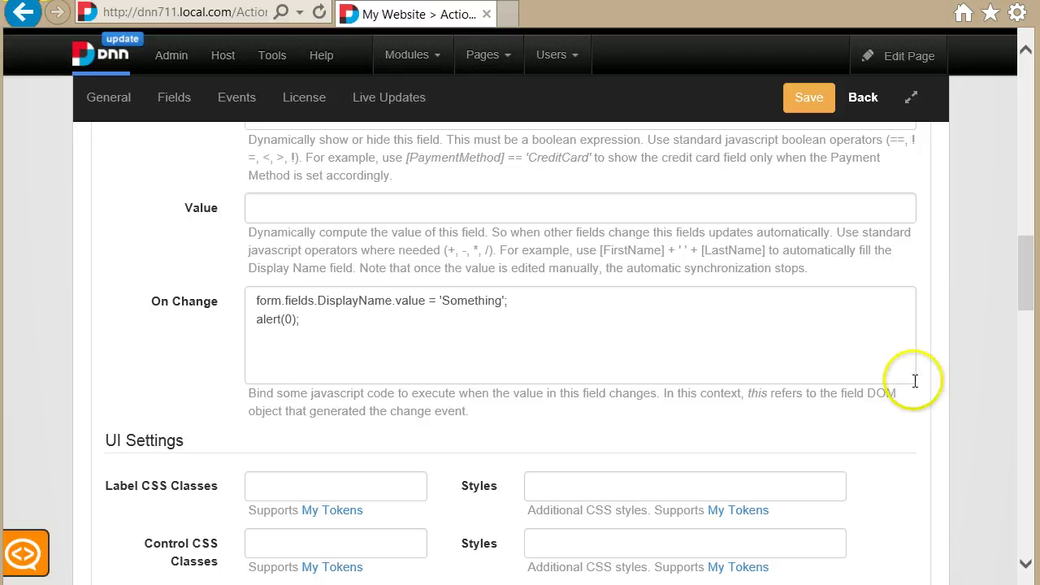
Collapse the Change me field's settings in the form fields list.
scroll(921, 394, "up", 4)
scroll(921, 394, "up", 10)
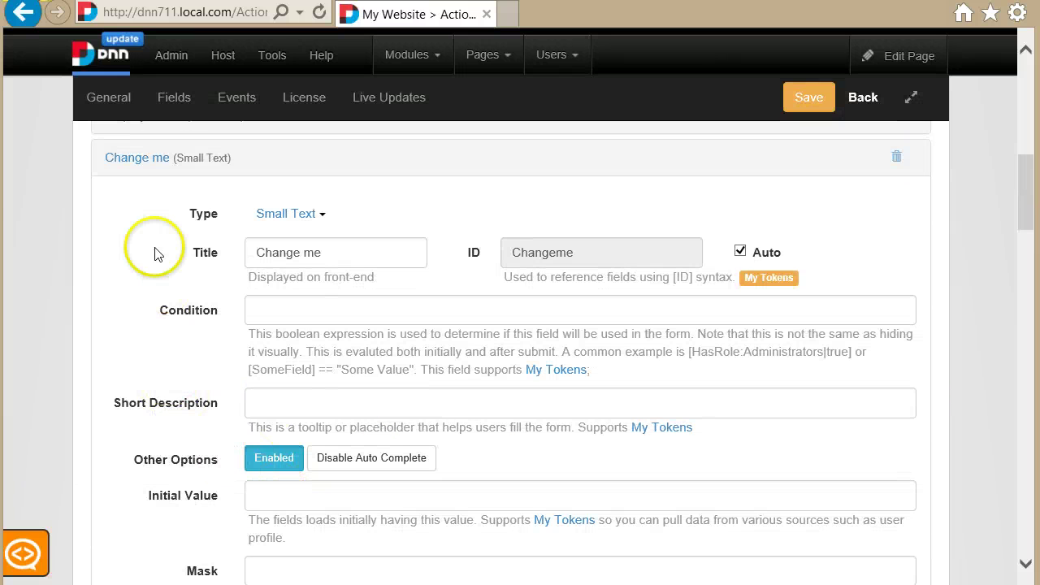
left_click(142, 163)
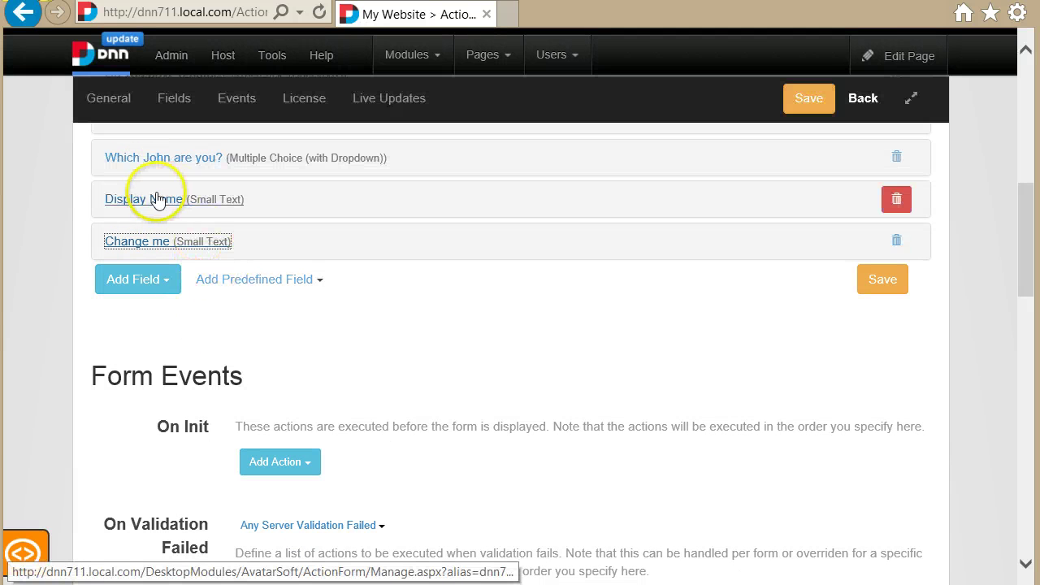
Wrap the last token in the Display Name field's Value expression as substr([WhichJohnareyou], 0, 1).
left_click(170, 200)
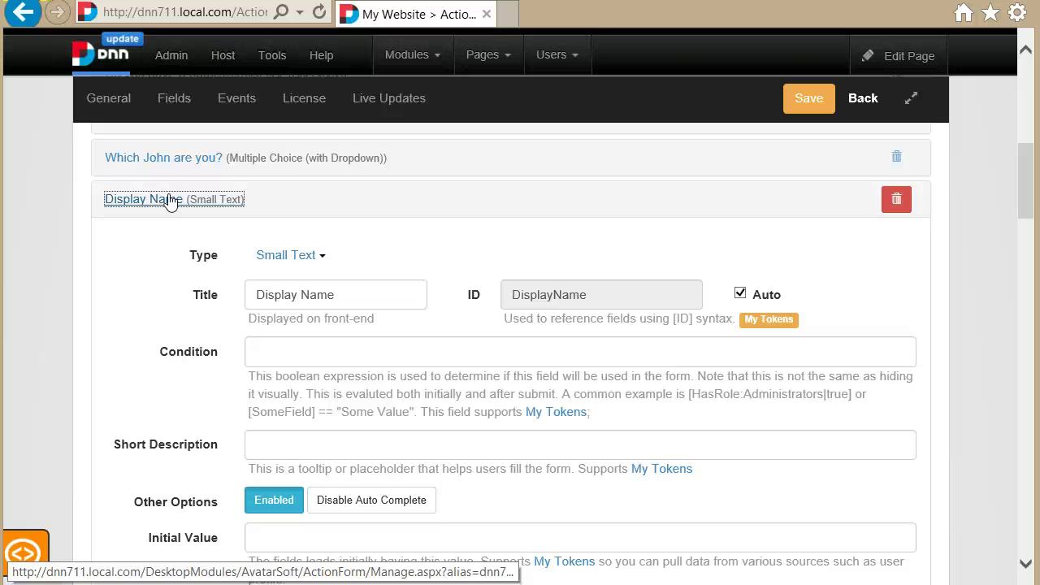
scroll(318, 320, "down", 3)
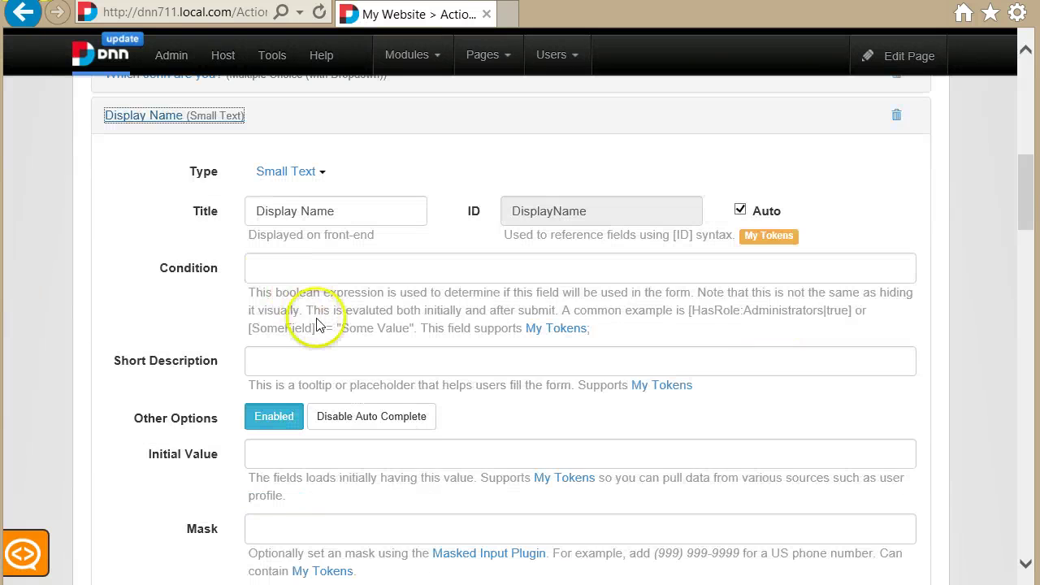
scroll(320, 325, "down", 2)
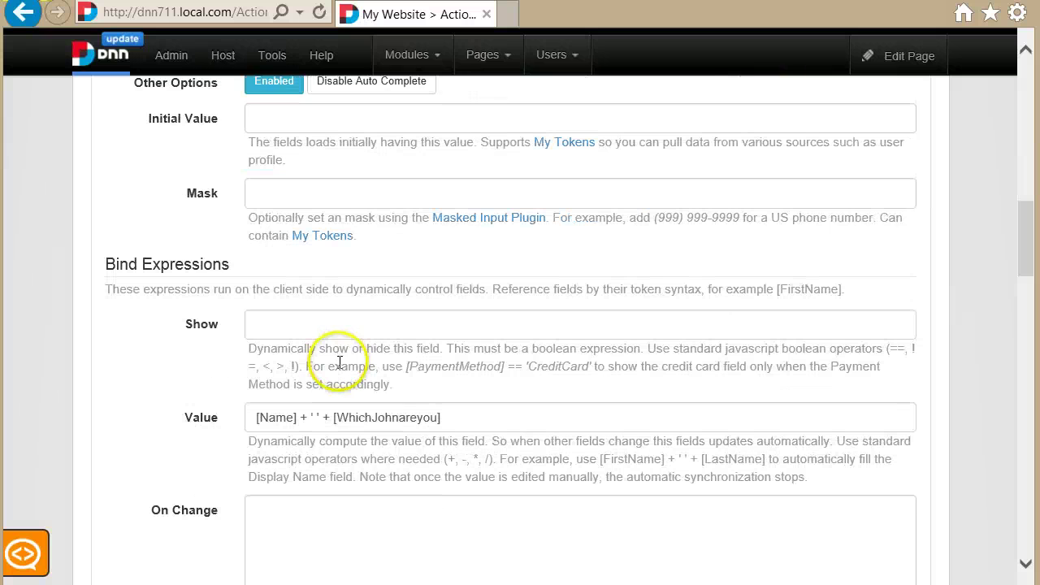
left_click(338, 420)
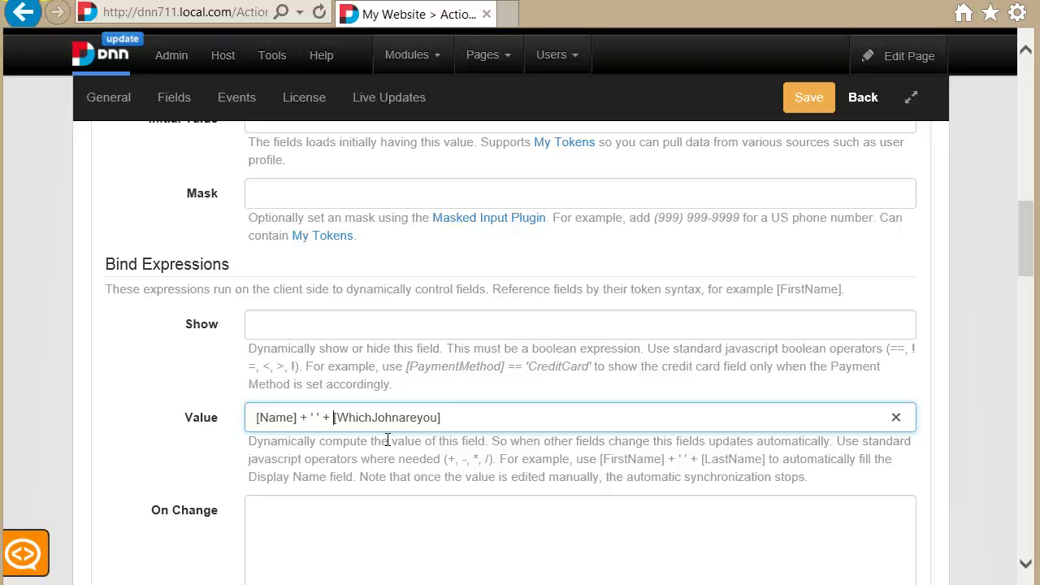
type("subs")
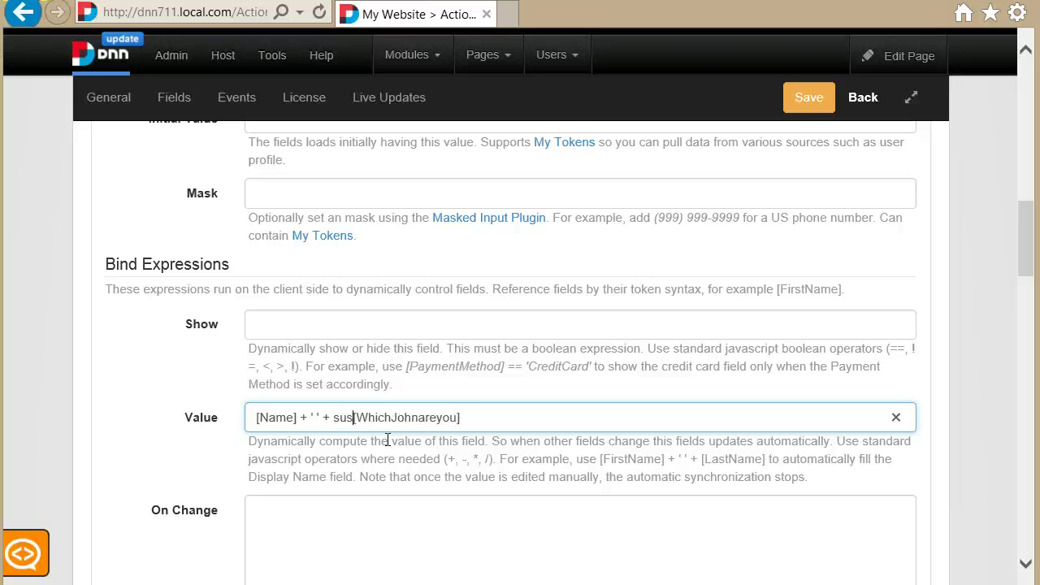
type("tr")
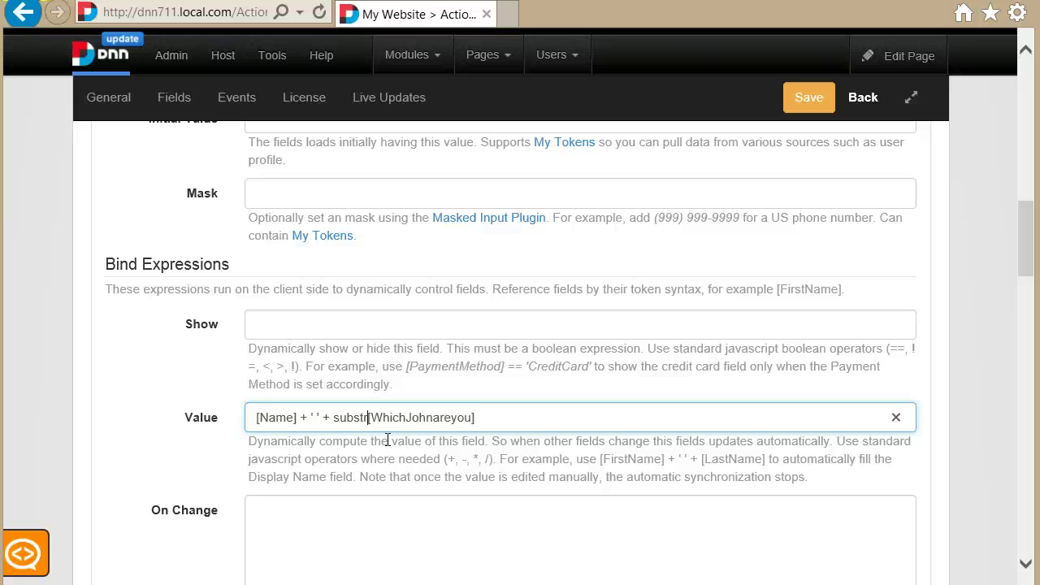
type("(")
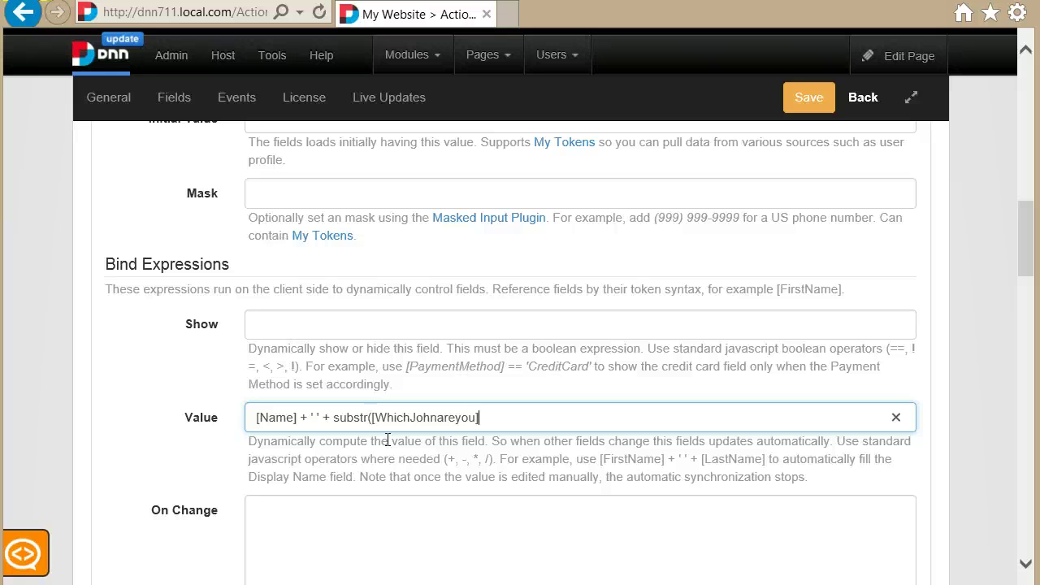
type(" 0, 1)")
type("[0]")
key("shift+Left")
key("shift+Left")
key("shift+Left")
key("BackSpace")
Set the substr length argument in the Display Name Value expression to 2 and save the form settings.
scroll(544, 423, "down", 1)
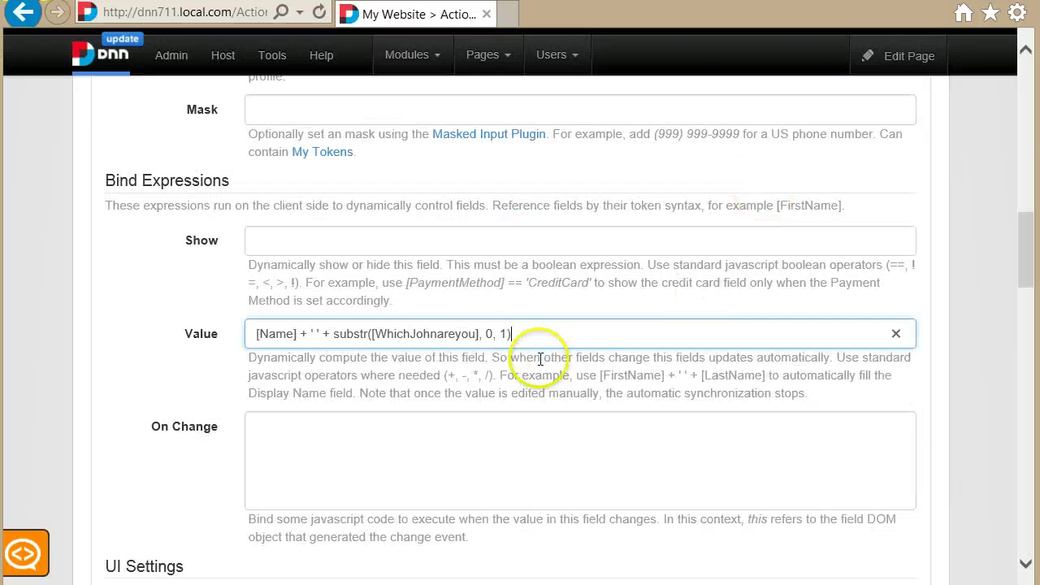
double_click(504, 334)
type("2")
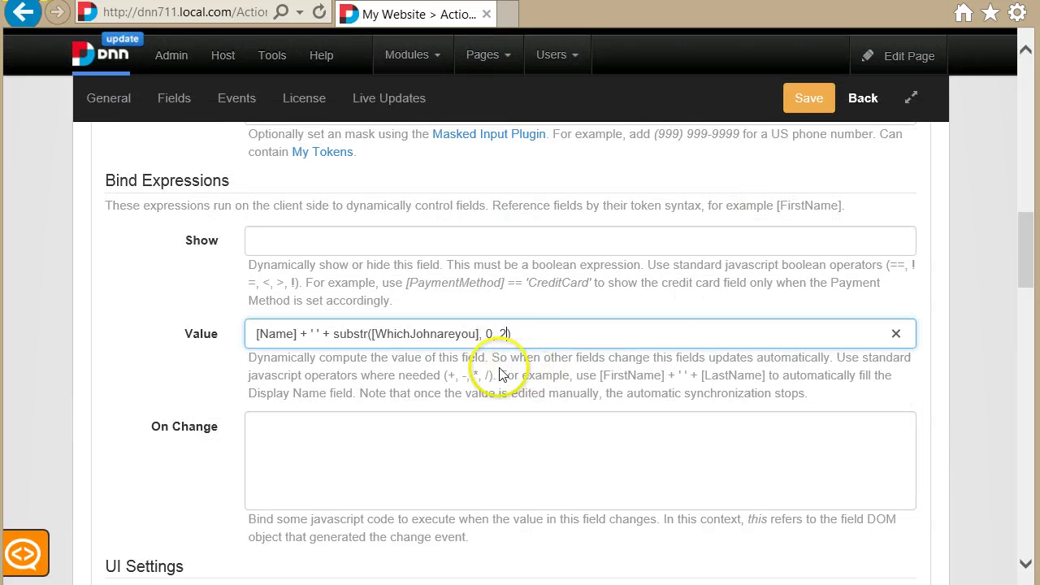
left_click(267, 344)
left_click(248, 338)
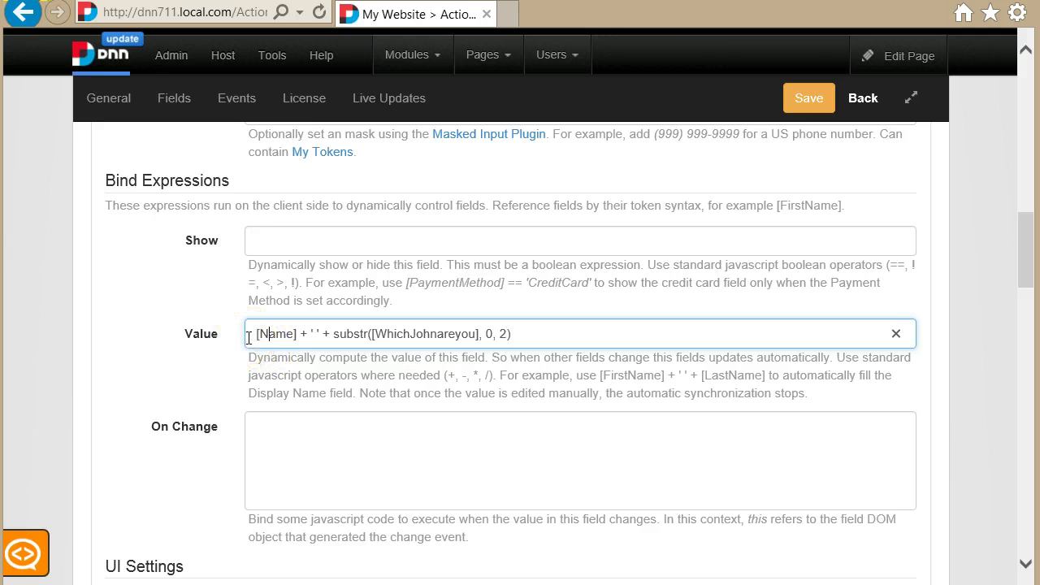
left_click(808, 98)
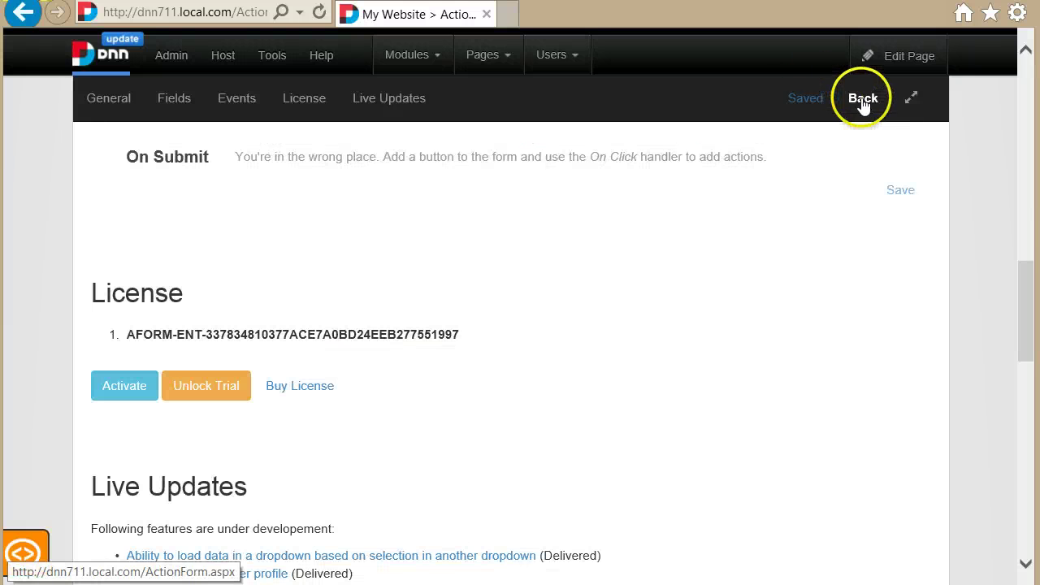
Return to the form, enable Do you have a name? and enter John in the Name field.
left_click(863, 99)
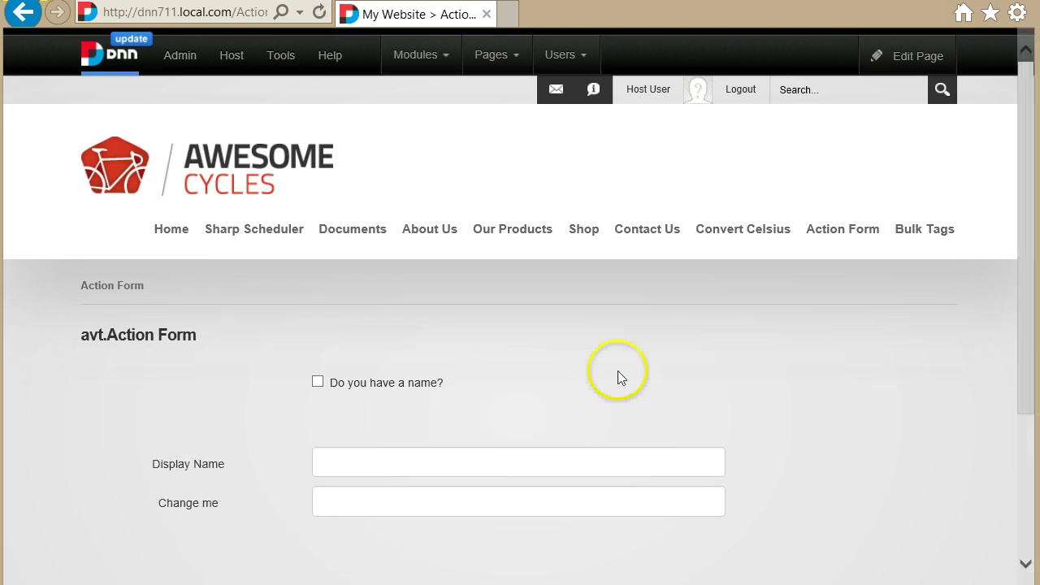
left_click(378, 383)
left_click(378, 412)
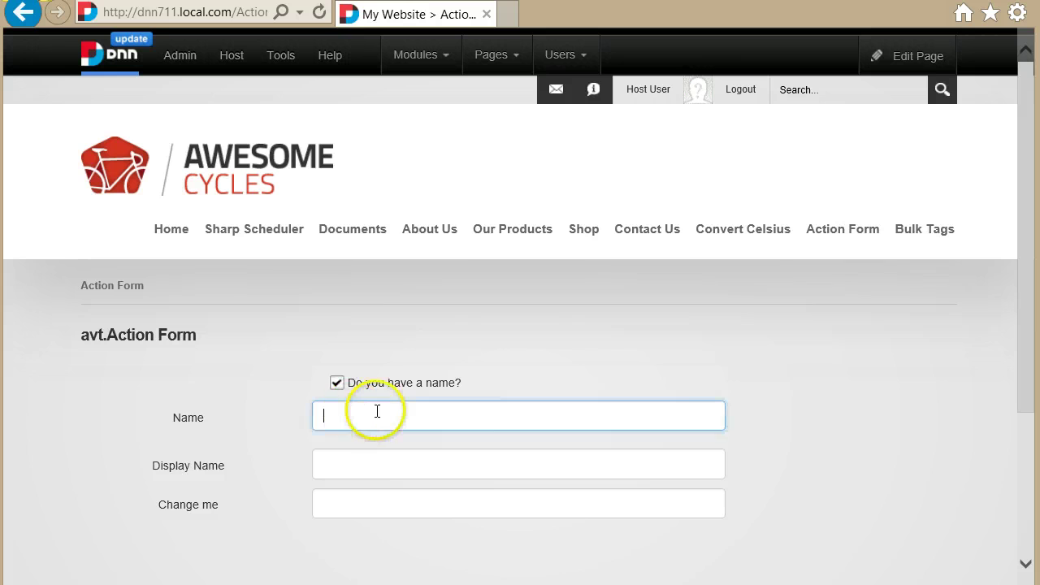
type("John")
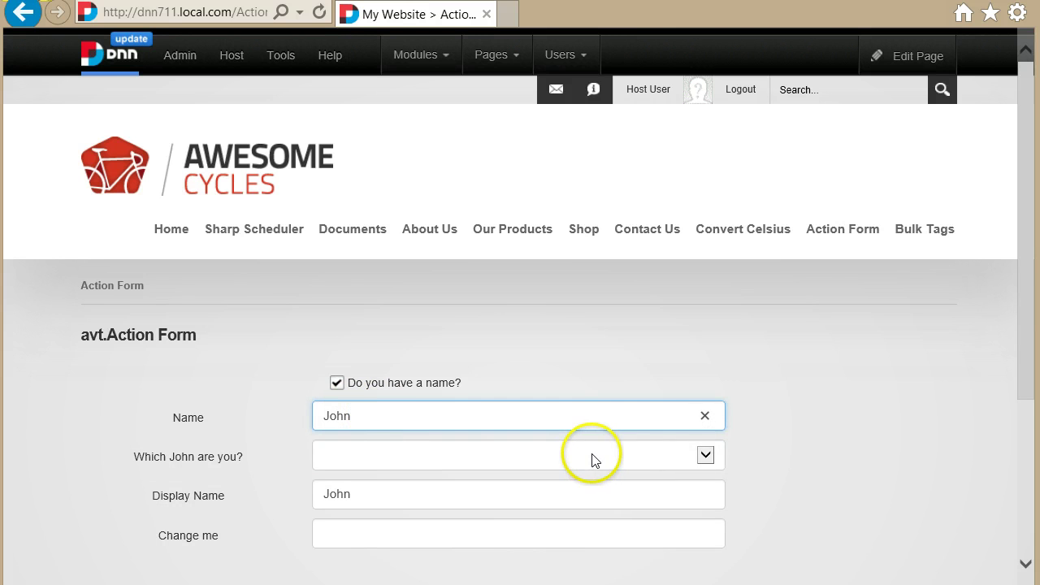
Choose Wayne for Which John are you? and check the computed Display Name.
left_click(593, 461)
left_click(382, 460)
left_click(349, 459)
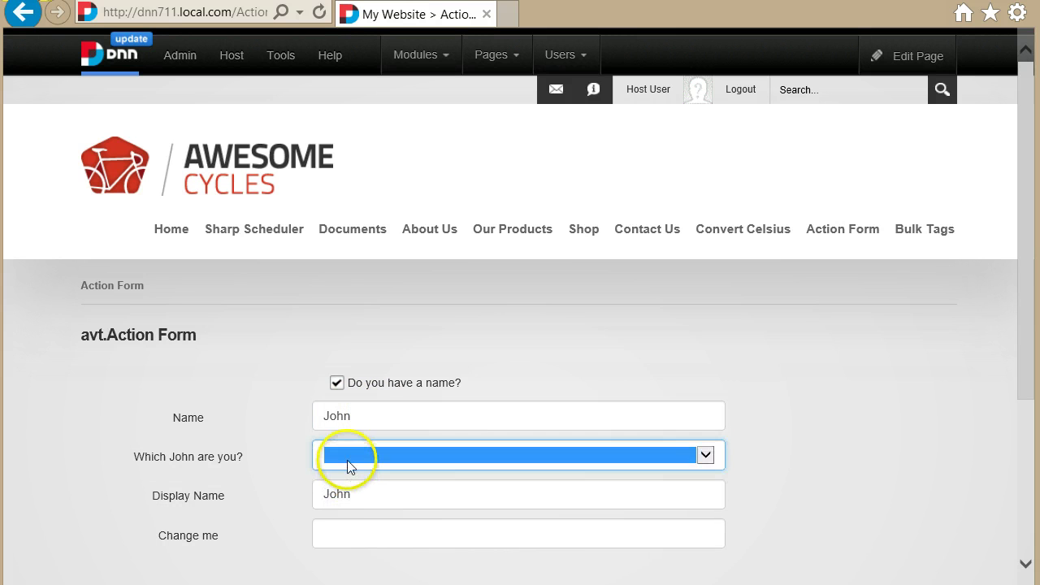
left_click(348, 468)
left_click(335, 482)
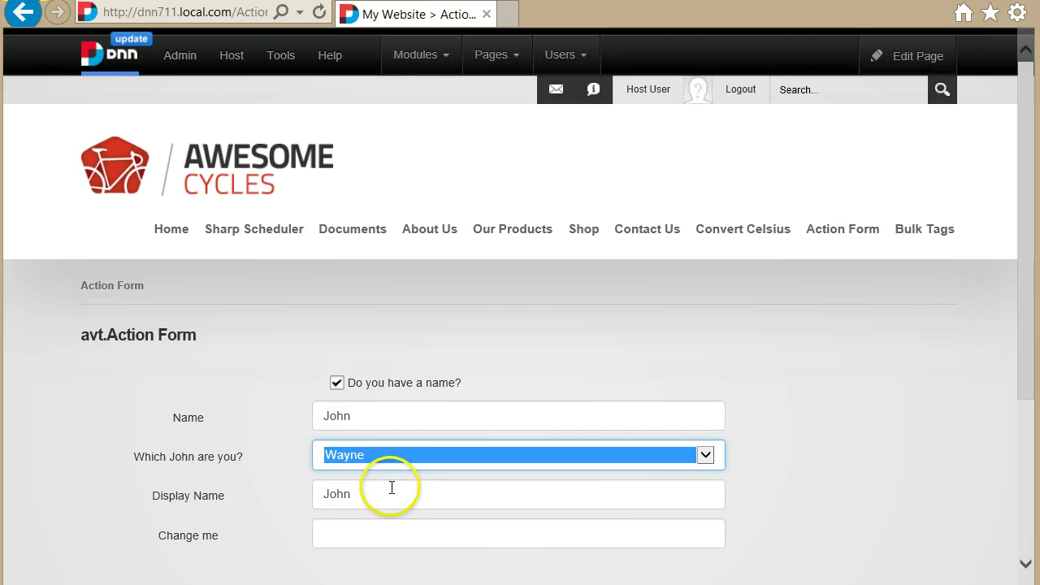
left_click(391, 487)
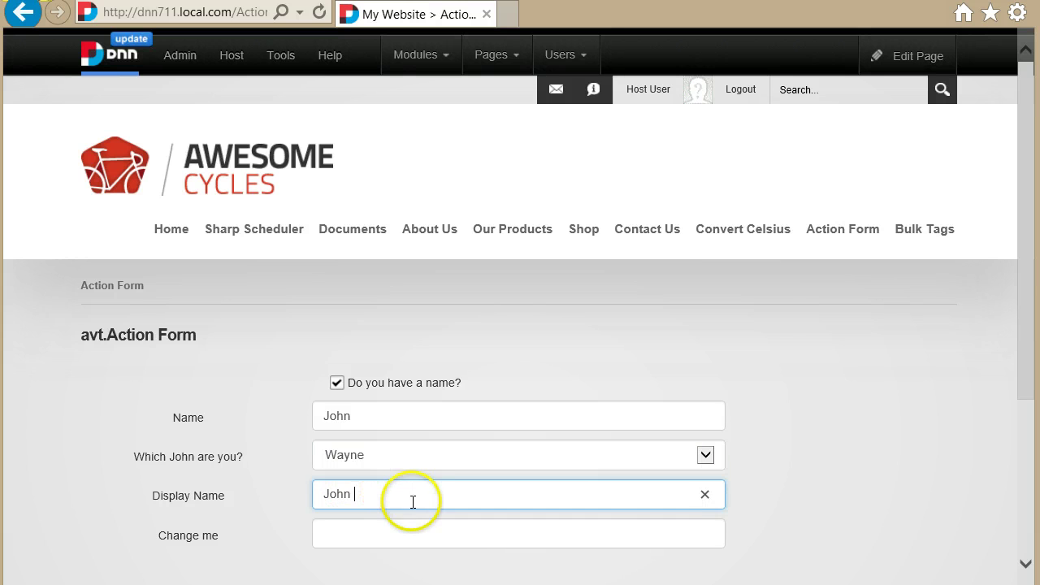
Return to the form's settings and open the Display Name field's bind expressions.
right_click(130, 387)
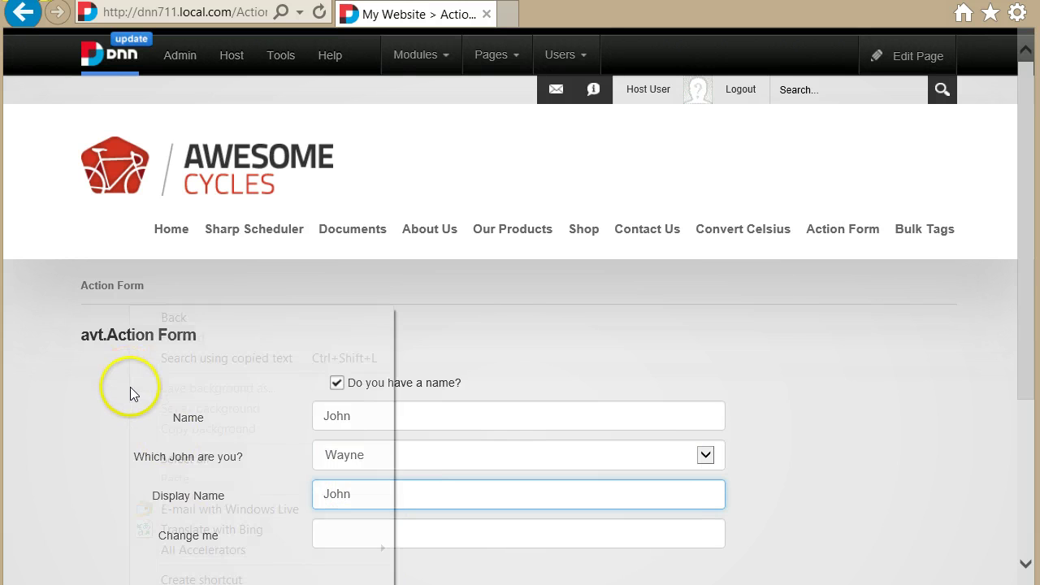
left_click(203, 318)
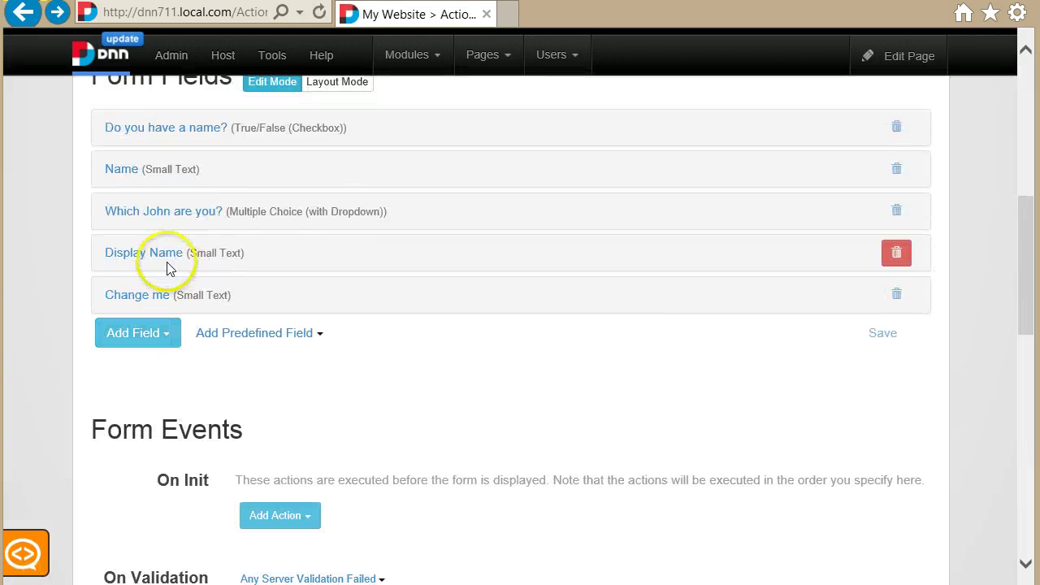
left_click(167, 263)
scroll(456, 334, "down", 6)
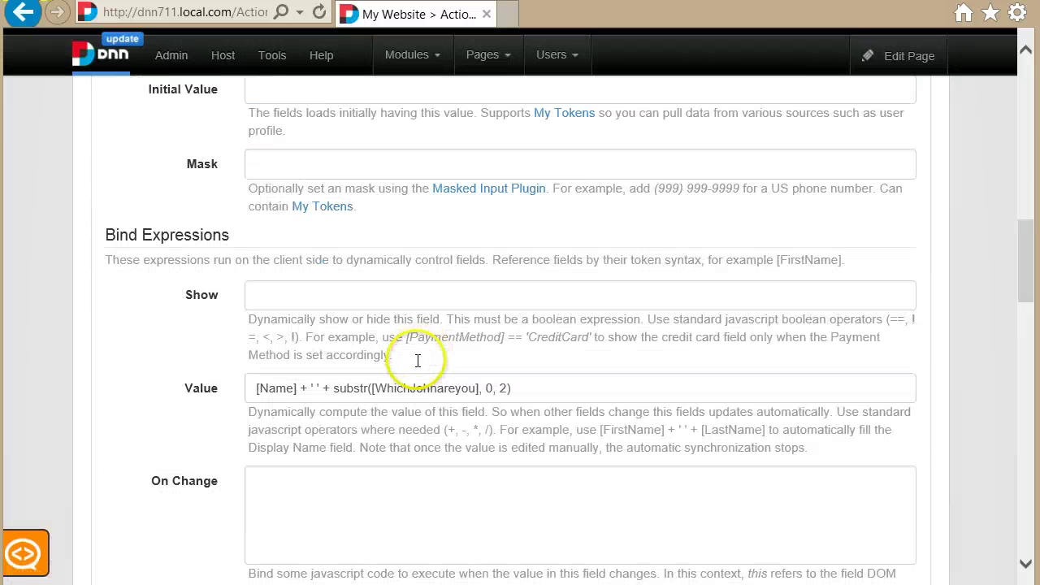
Remove the substr( call in front of [WhichJohnareyou] in the Display Name field's Value expression.
left_click(367, 389)
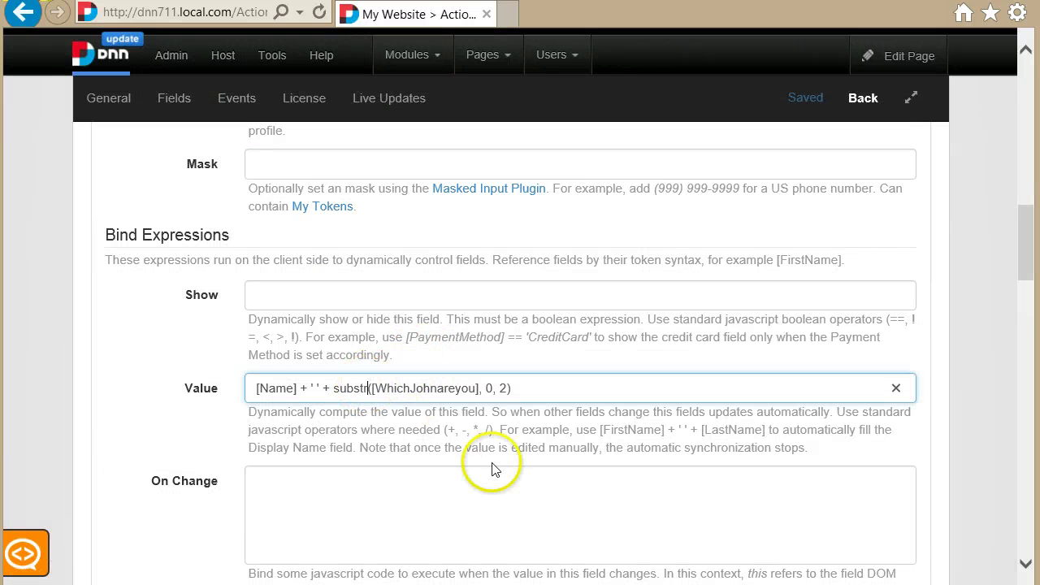
key("shift+Right")
key("shift+Right")
key("shift+Right")
key("shift+Right")
key("shift+Right")
key("shift+Right")
key("BackSpace")
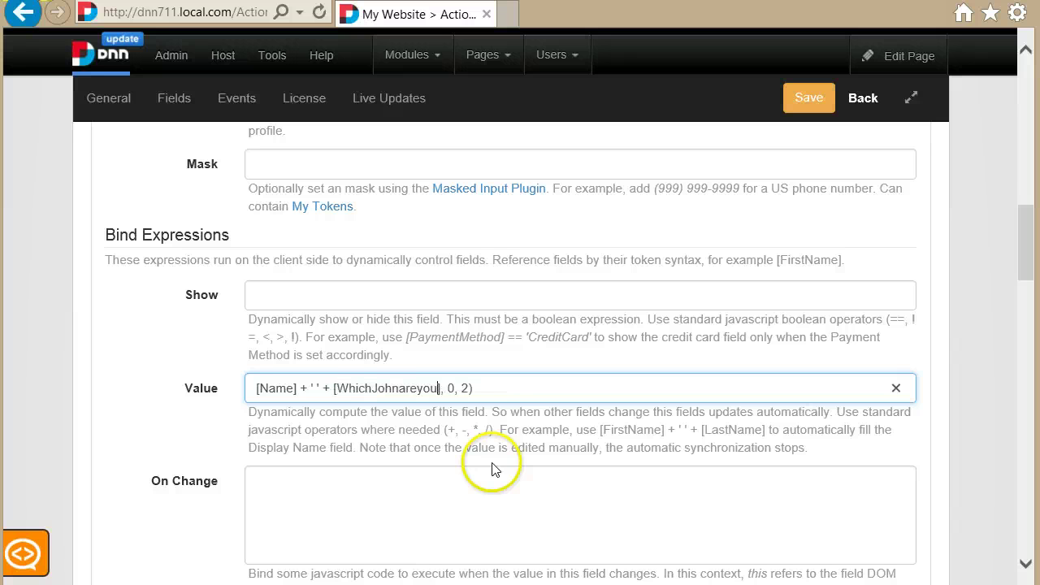
Complete the Display Name Value expression as [Name] + ' ' + [WhichJohnareyou].substr(0, 2), save the settings and go back to the form.
type("substr(")
key("shift+Right")
key("shift+Right")
key("BackSpace")
type(".")
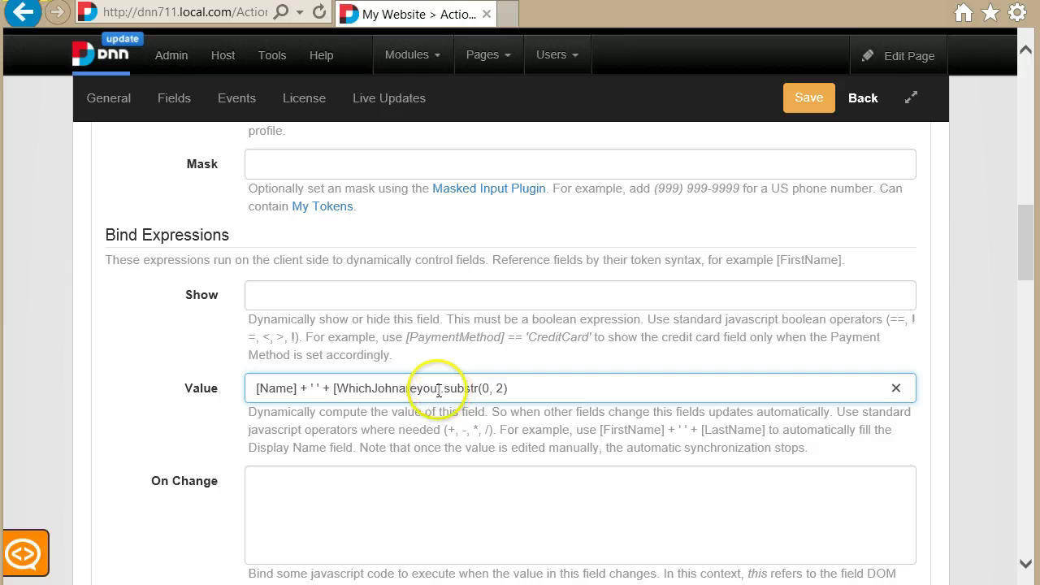
key("shift+End")
key("End")
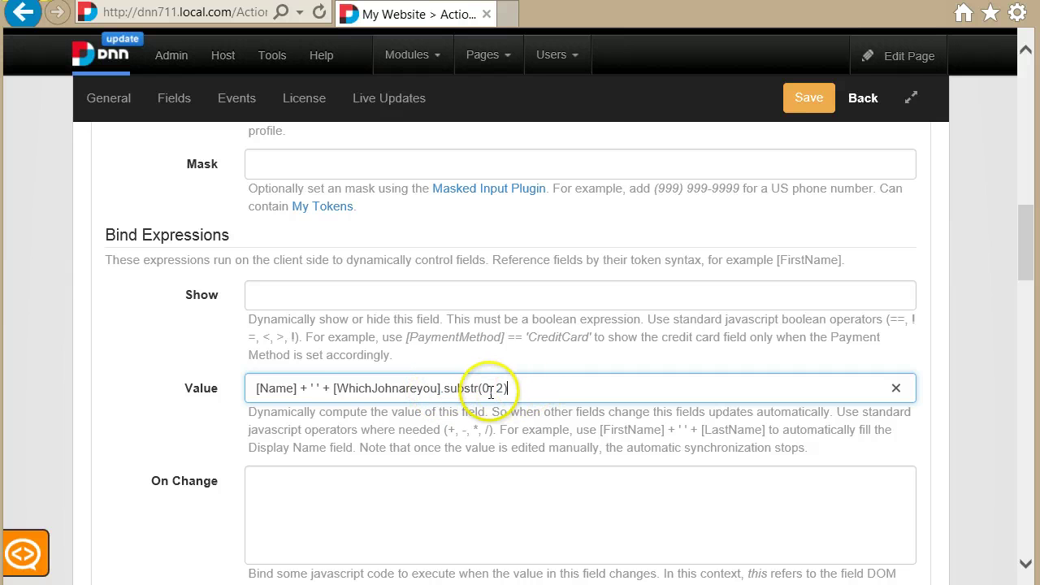
left_click(809, 100)
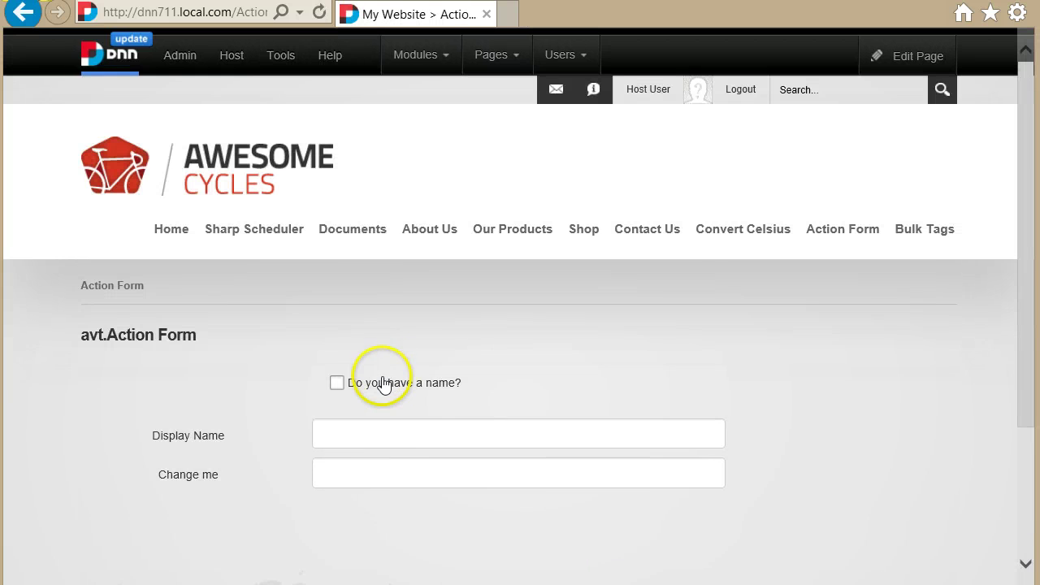
Enable Do you have a name? on the reloaded form and enter John in the Name field.
left_click(391, 382)
left_click(393, 423)
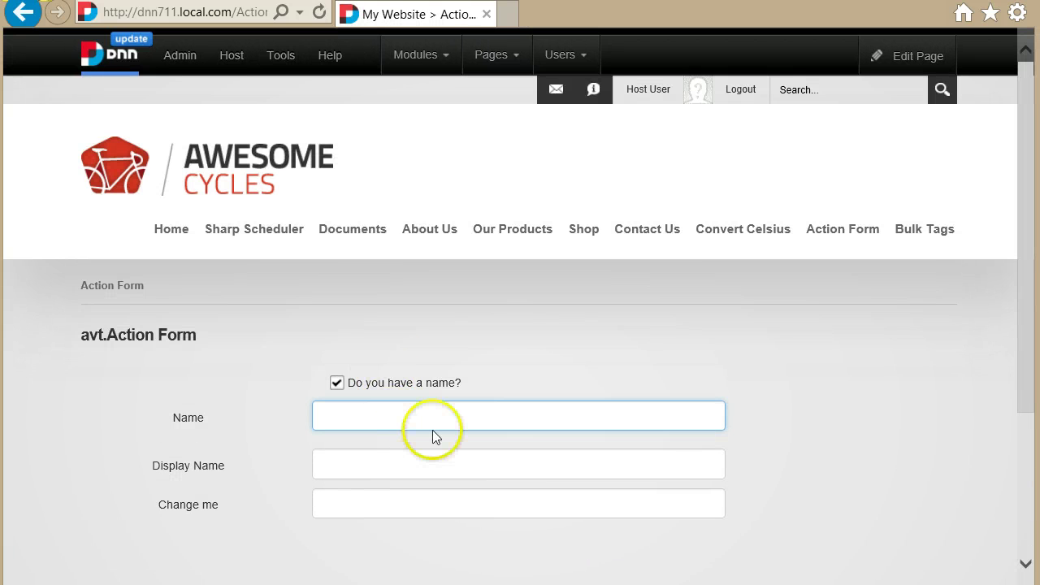
type("John")
key("Tab")
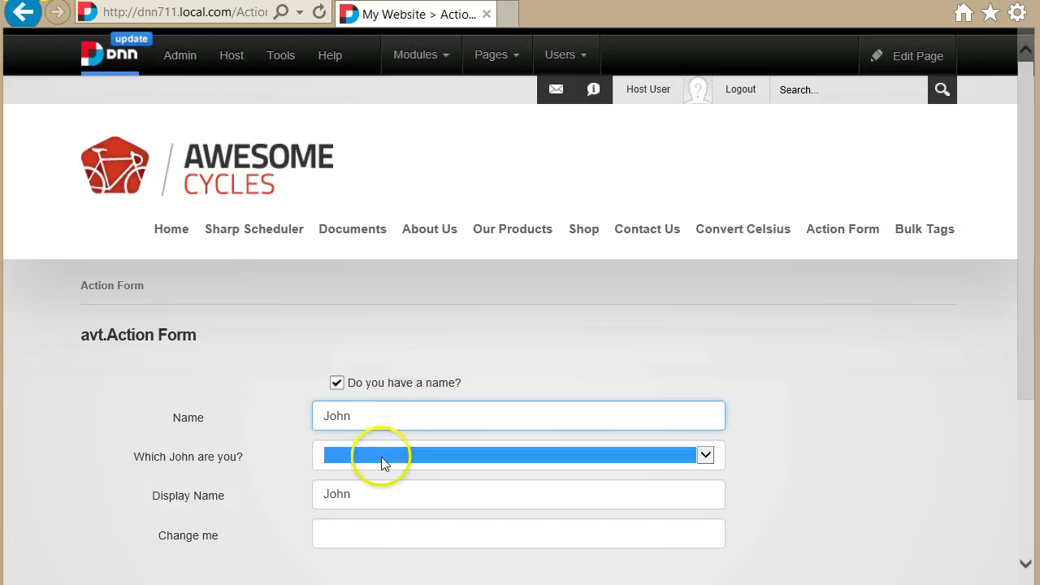
Choose Wayne for Which John are you? to test the corrected Display Name expression.
left_click(379, 460)
left_click(361, 457)
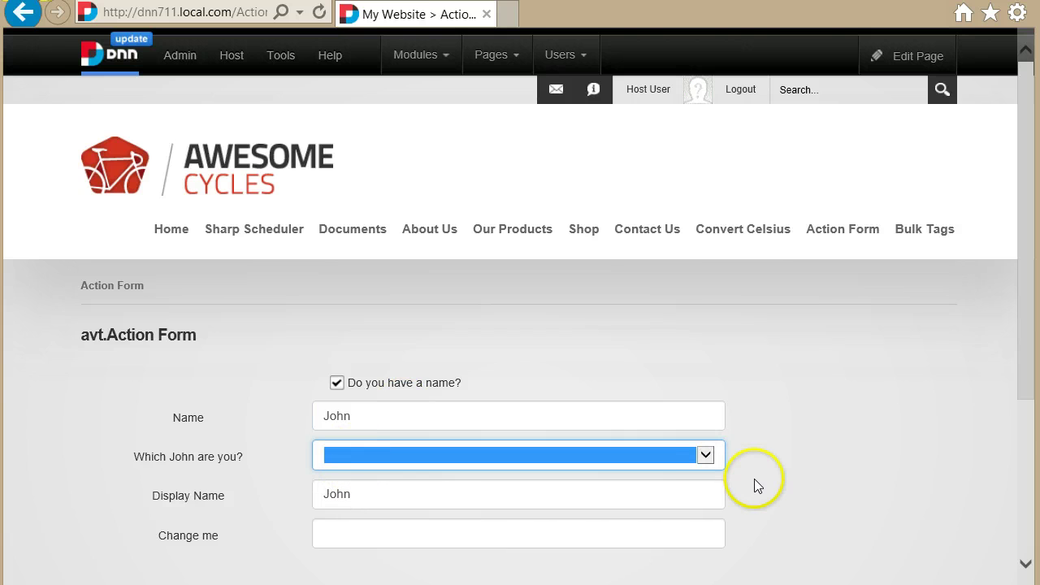
left_click(705, 455)
left_click(382, 484)
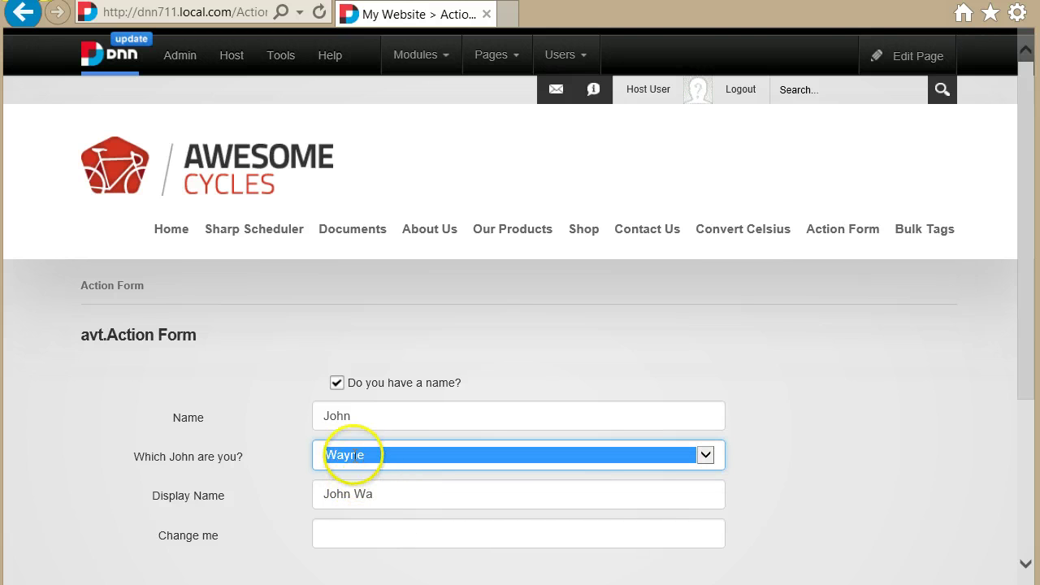
Switch Which John are you? to Doe and back to Wayne to retest the Display Name update.
left_click(387, 455)
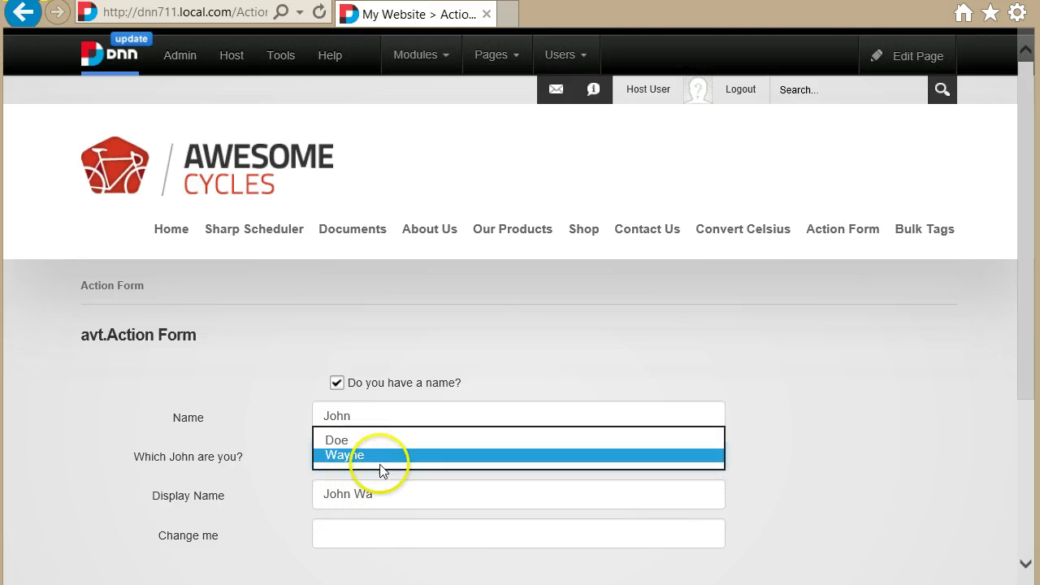
left_click(348, 439)
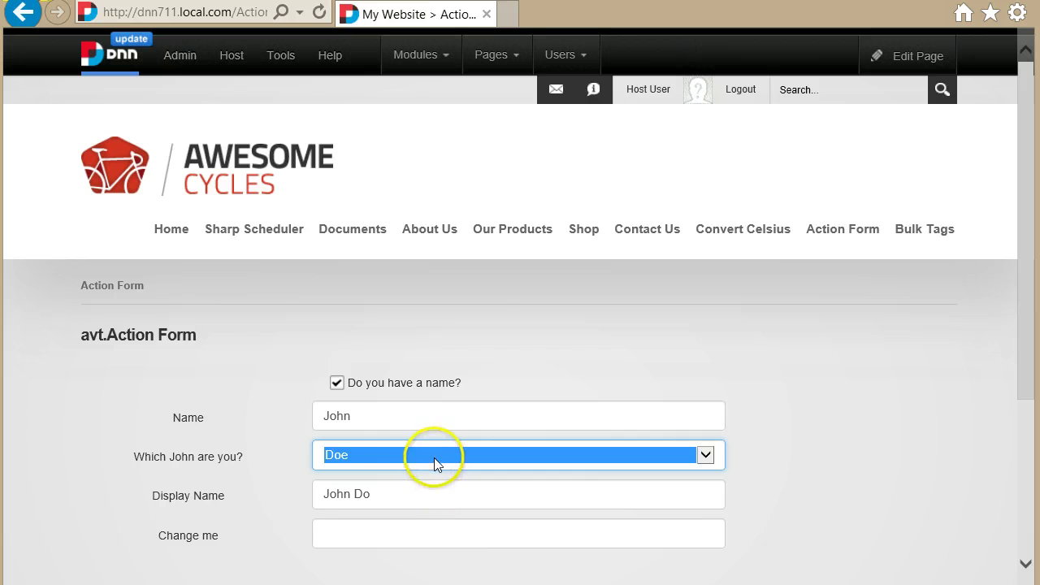
left_click(409, 464)
left_click(350, 467)
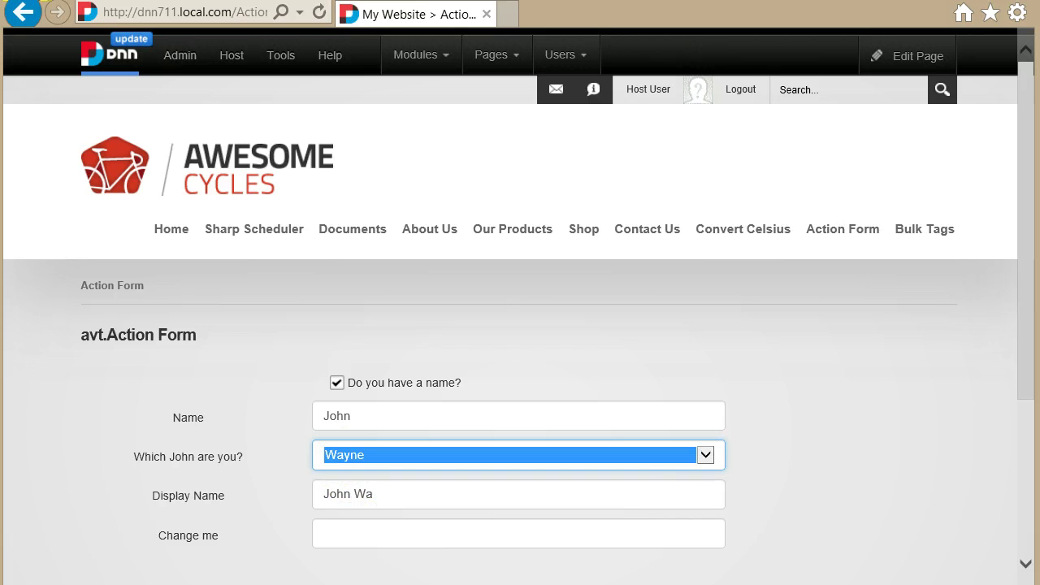
left_click(732, 515)
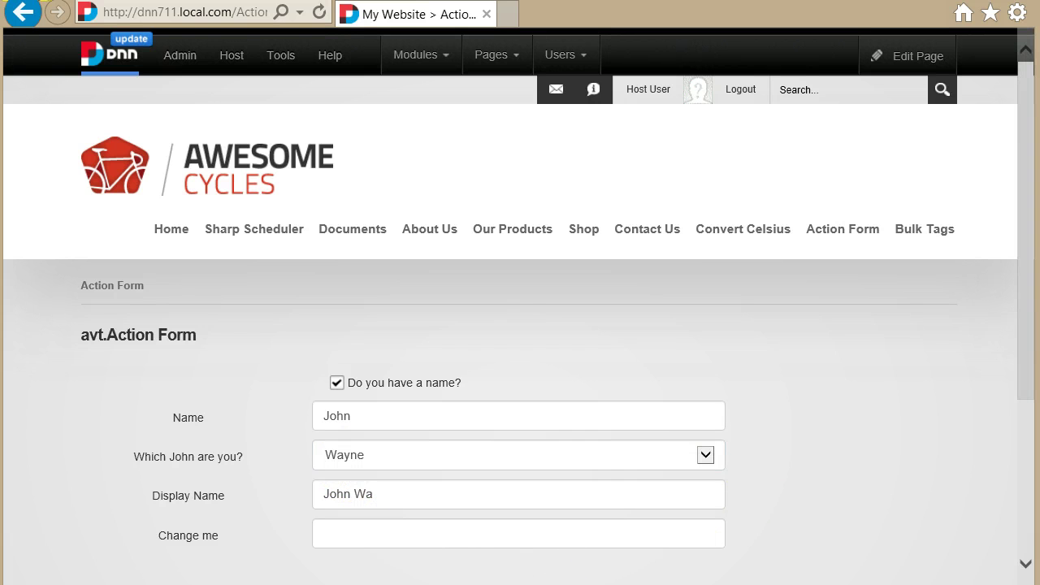
Go back from the form to its settings page.
right_click(244, 307)
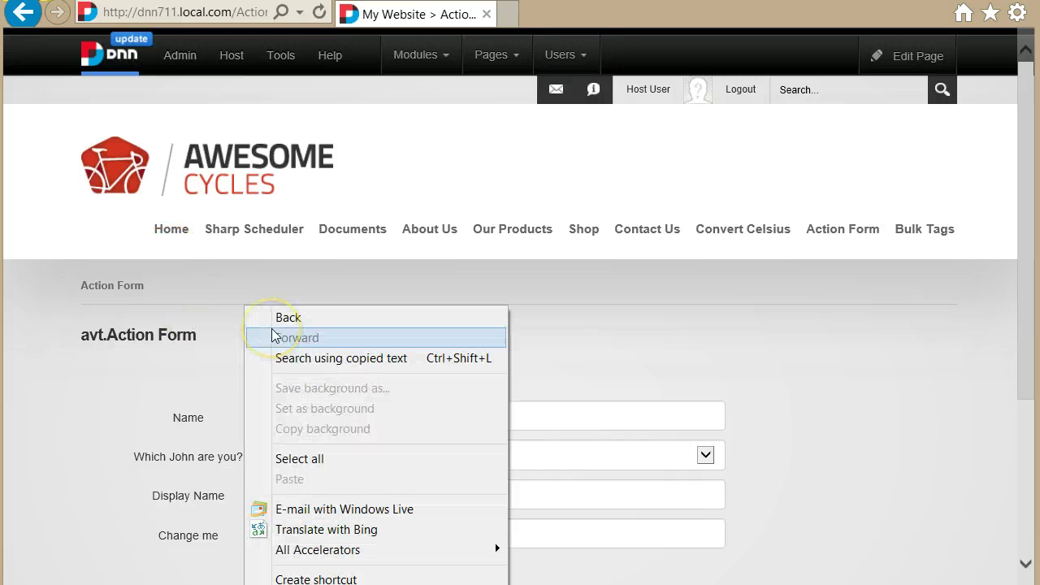
left_click(288, 317)
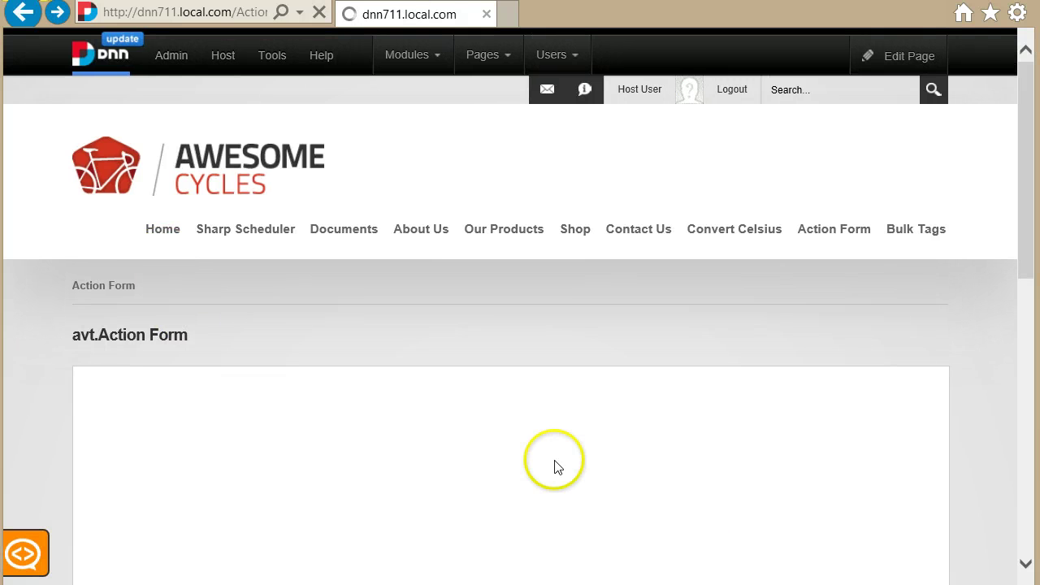
Open the Change me field's settings and examine its bind expressions and On Change code.
scroll(554, 467, "down", 8)
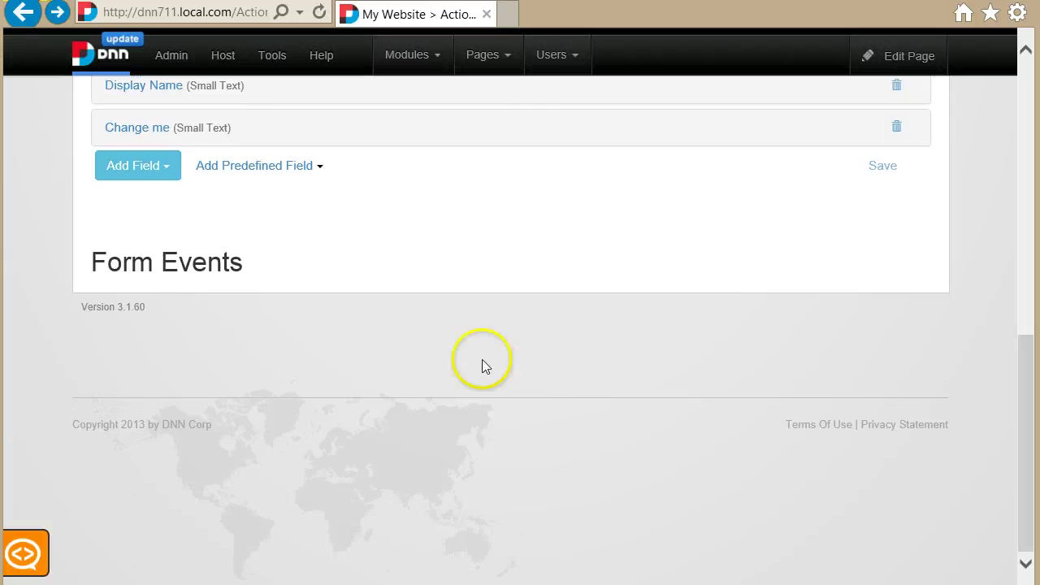
scroll(214, 279, "up", 1)
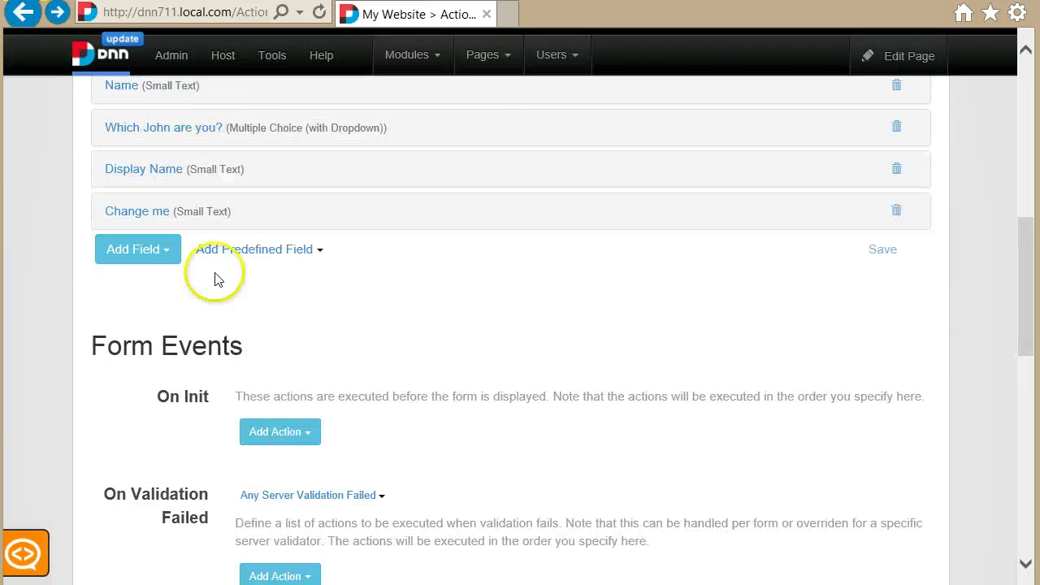
left_click(164, 218)
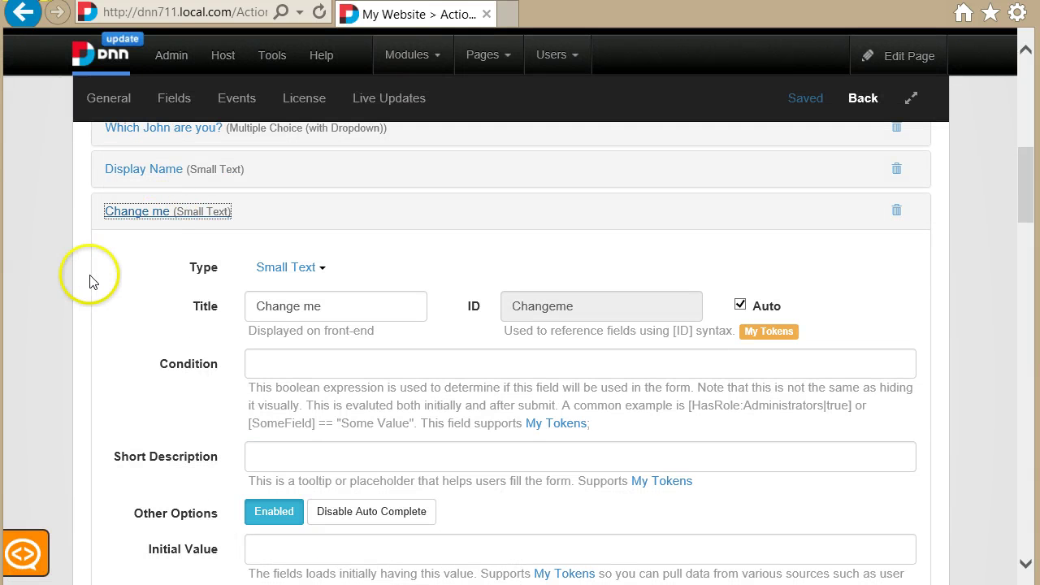
scroll(93, 282, "down", 1)
scroll(90, 280, "down", 1)
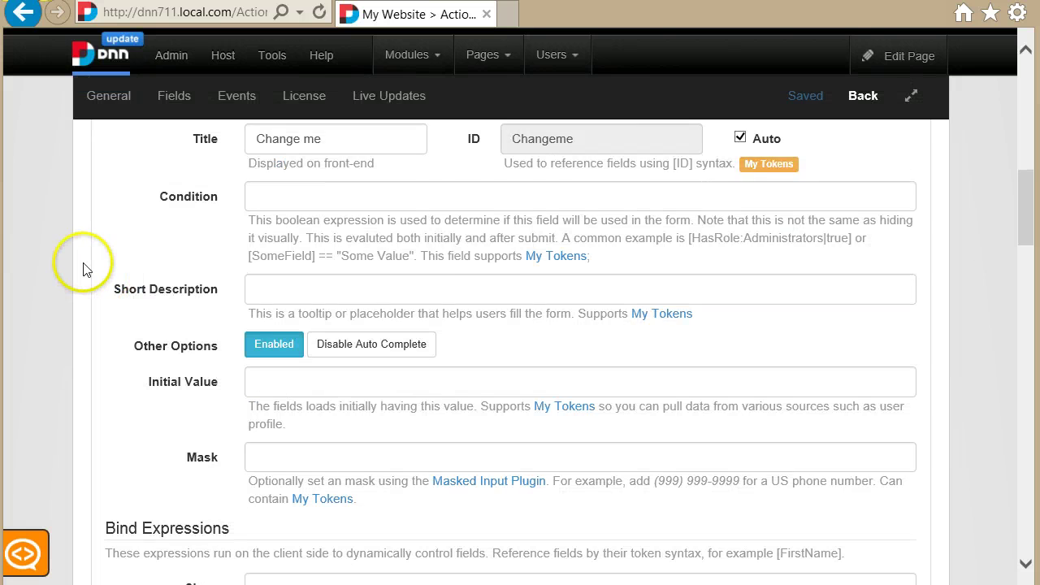
scroll(81, 272, "down", 2)
scroll(86, 269, "down", 2)
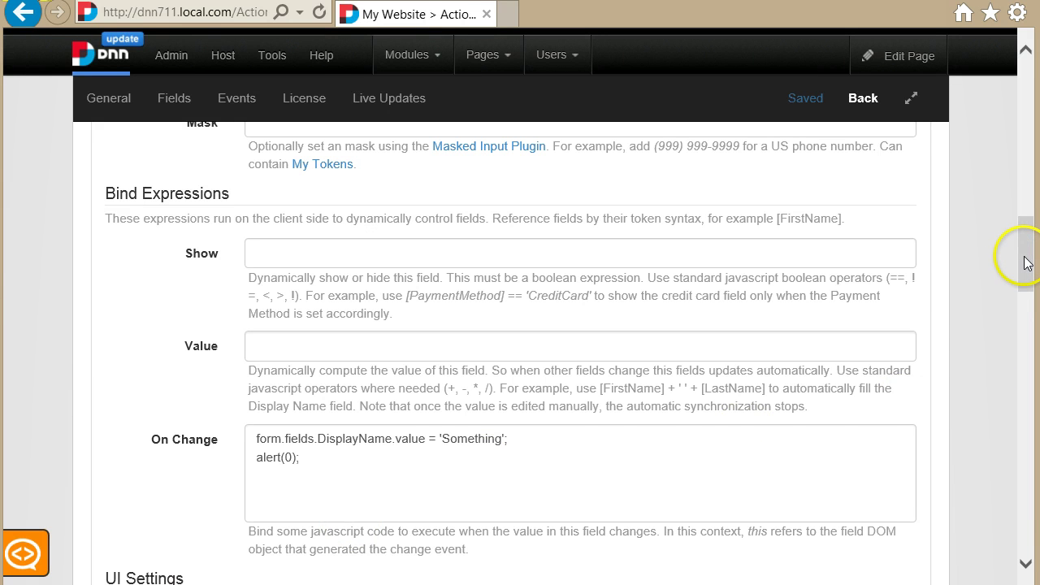
Collapse the Change me field in the form's field list and reopen it to review its Bind Expressions section.
left_click_drag(1026, 261, 1026, 179)
scroll(983, 207, "up", 1)
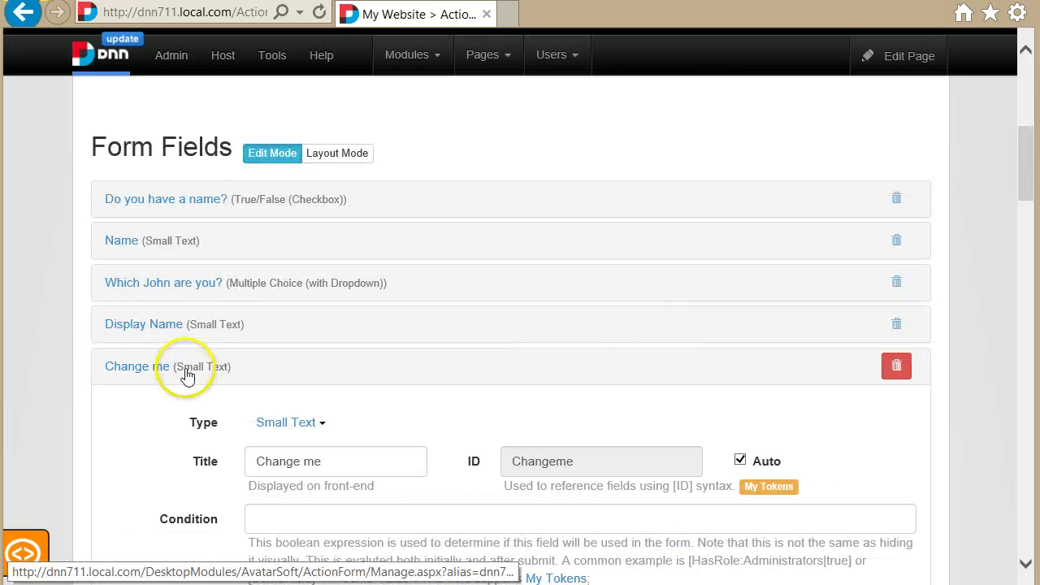
left_click(183, 372)
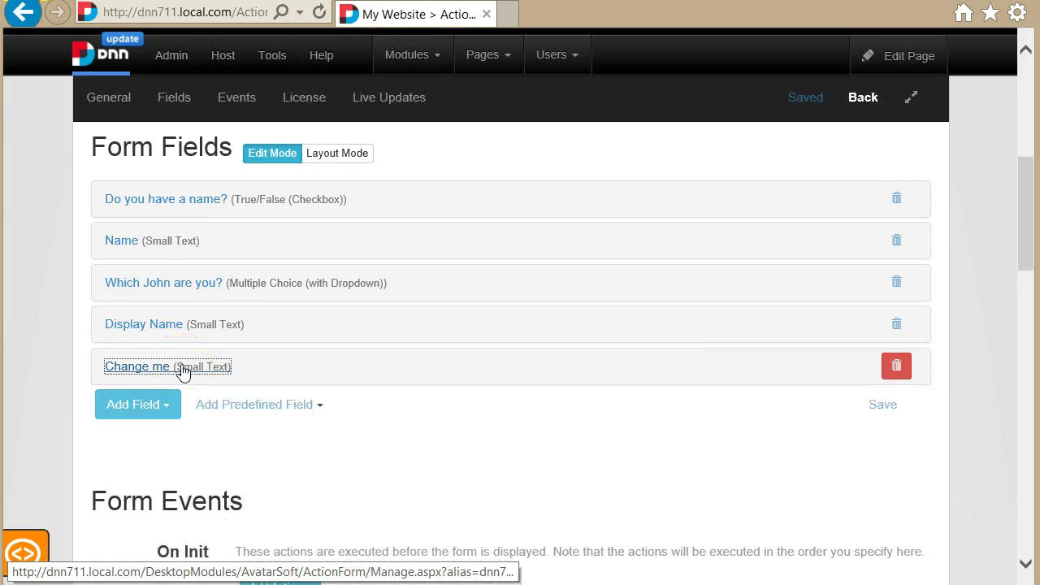
left_click(182, 370)
scroll(215, 382, "down", 5)
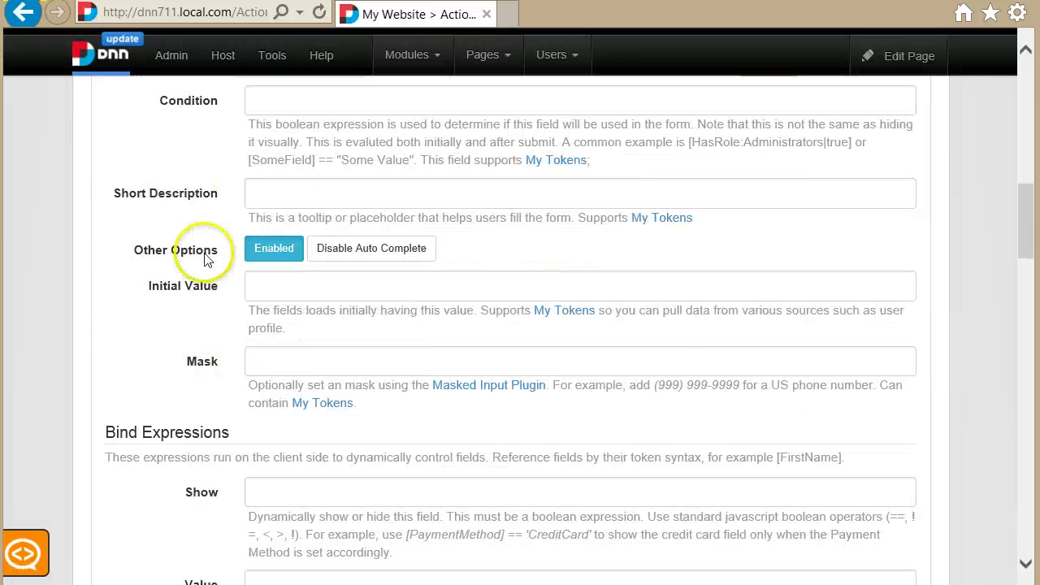
scroll(205, 258, "down", 3)
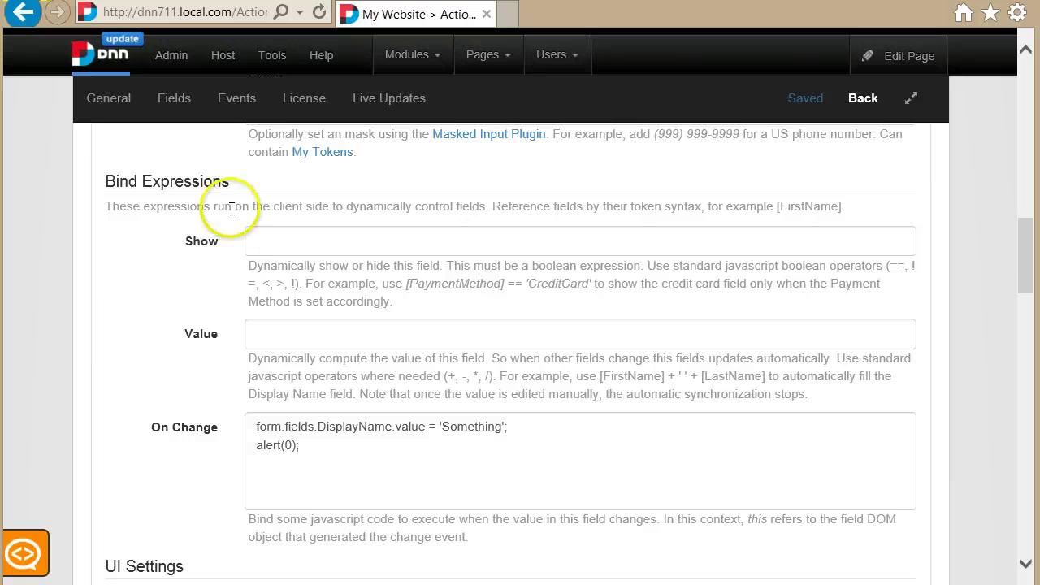
Look through the Change me field's UI and validation settings and the field types that can be added.
scroll(195, 268, "down", 6)
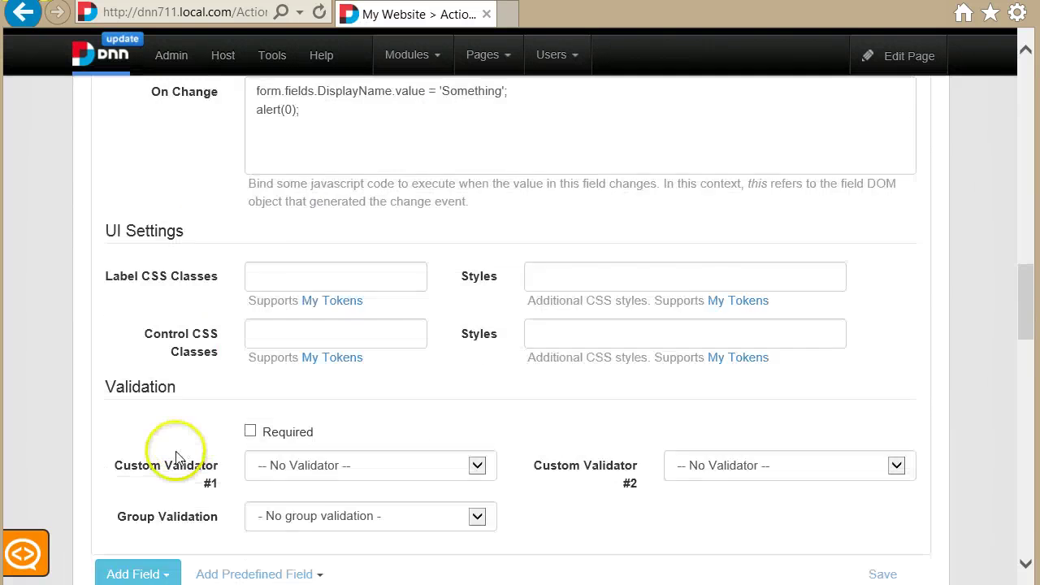
left_click(140, 407)
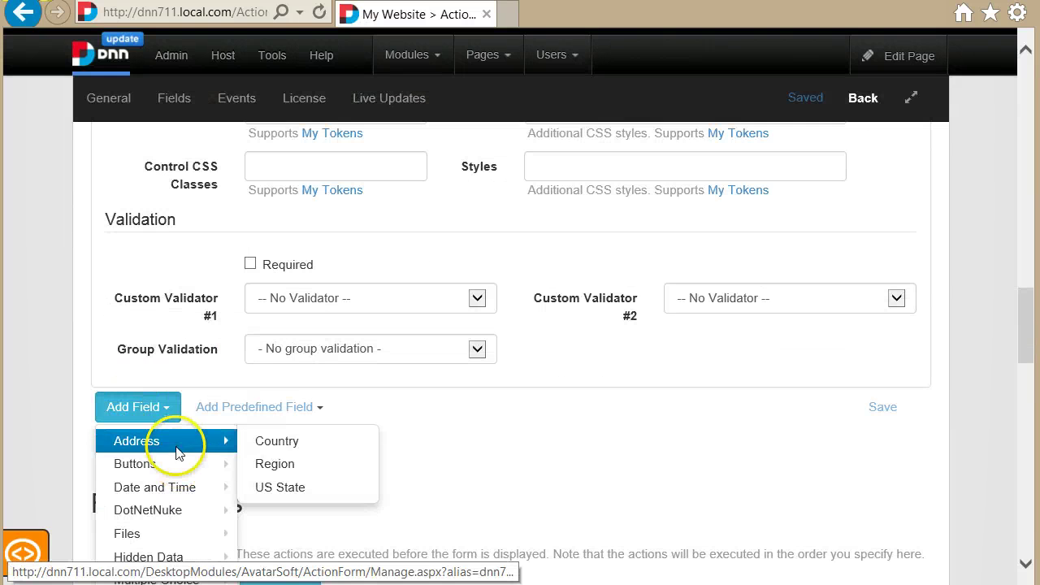
scroll(522, 478, "up", 6)
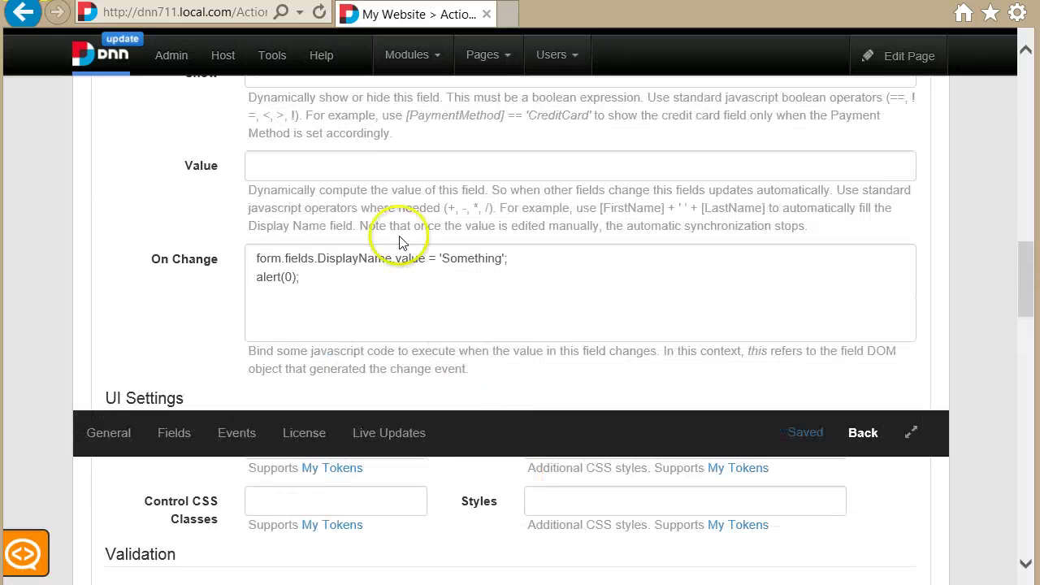